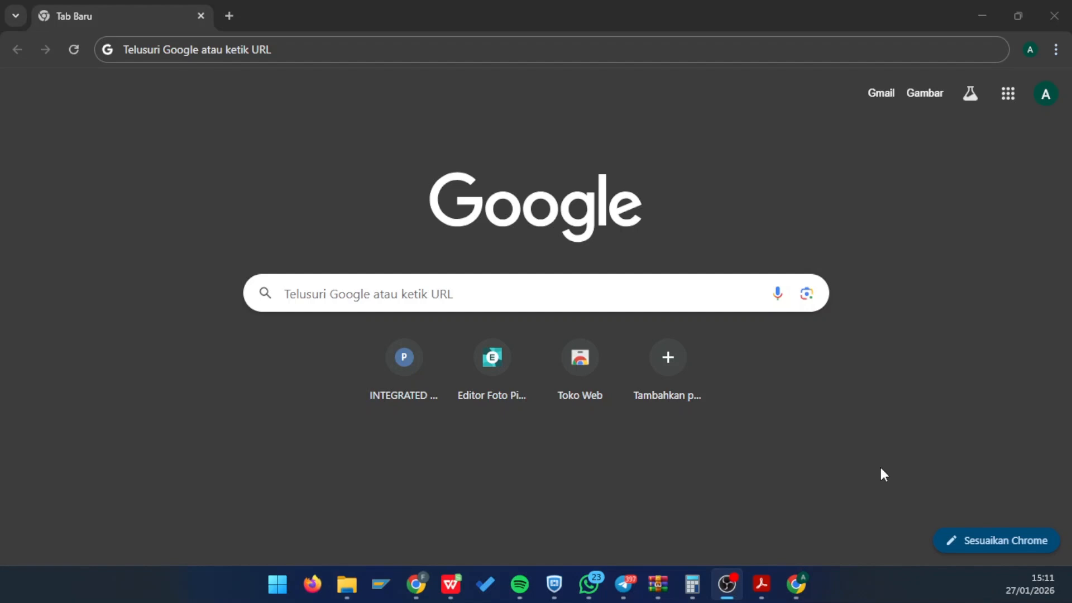
{"action": "left_click", "coordinate": [265, 49]}
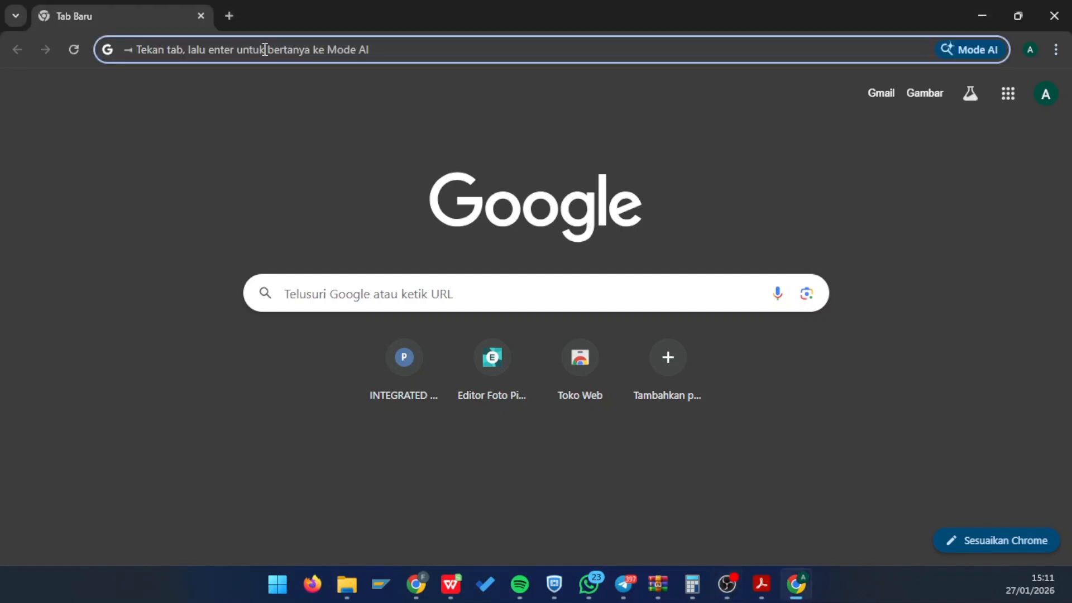
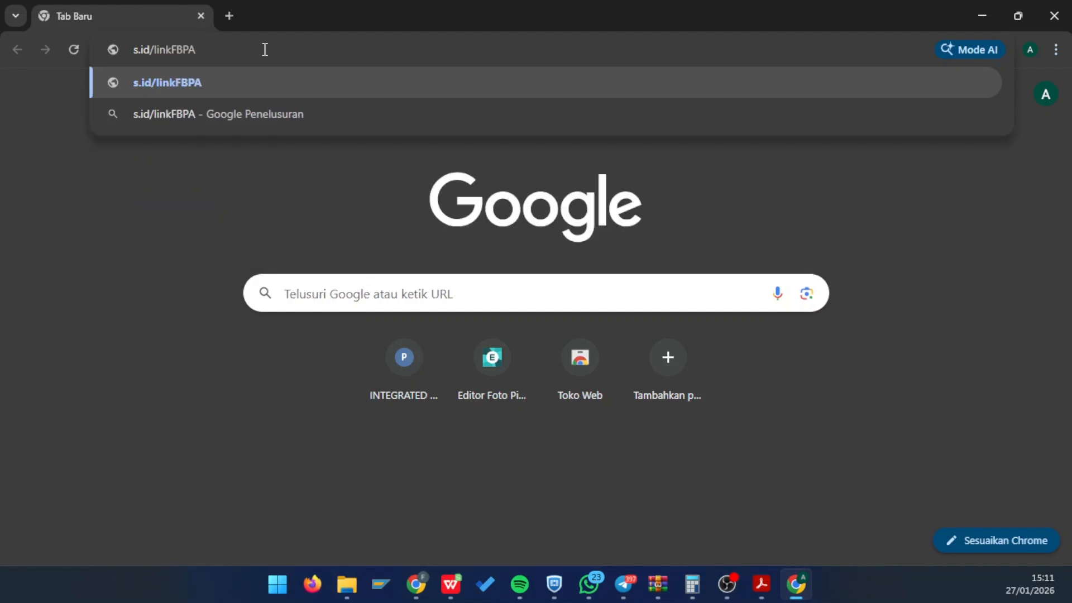
{"action": "key", "text": "Return"}
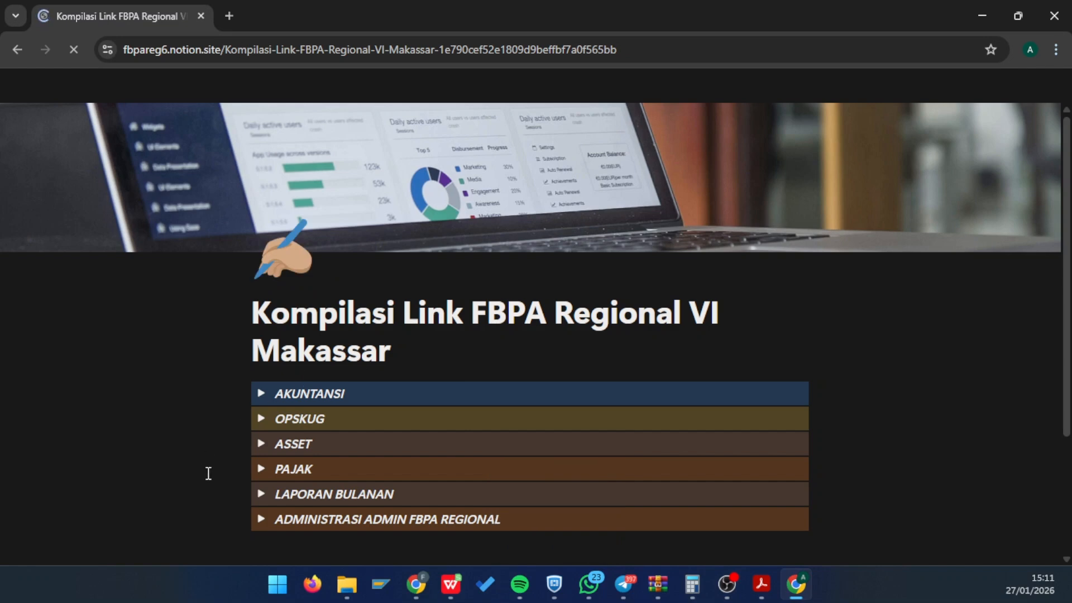
- Expand LAPORAN BULANAN and follow the BERITA ACARA PEMERIKSAAN KAS spreadsheet link
{"action": "left_click", "coordinate": [261, 495]}
{"action": "scroll", "coordinate": [394, 419], "scroll_direction": "down", "scroll_amount": 2}
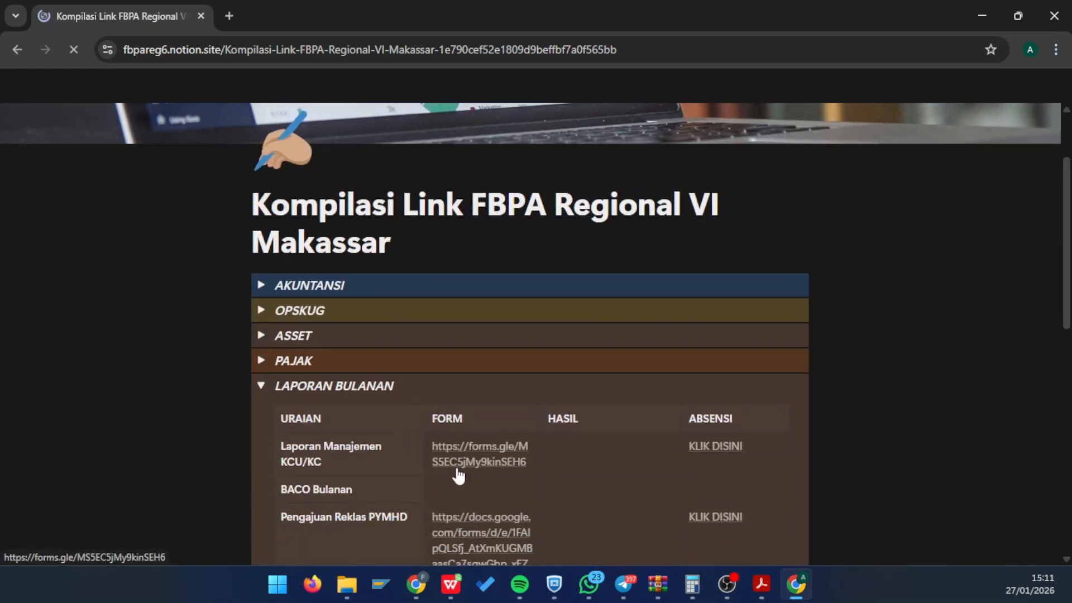
{"action": "scroll", "coordinate": [457, 476], "scroll_direction": "down", "scroll_amount": 1}
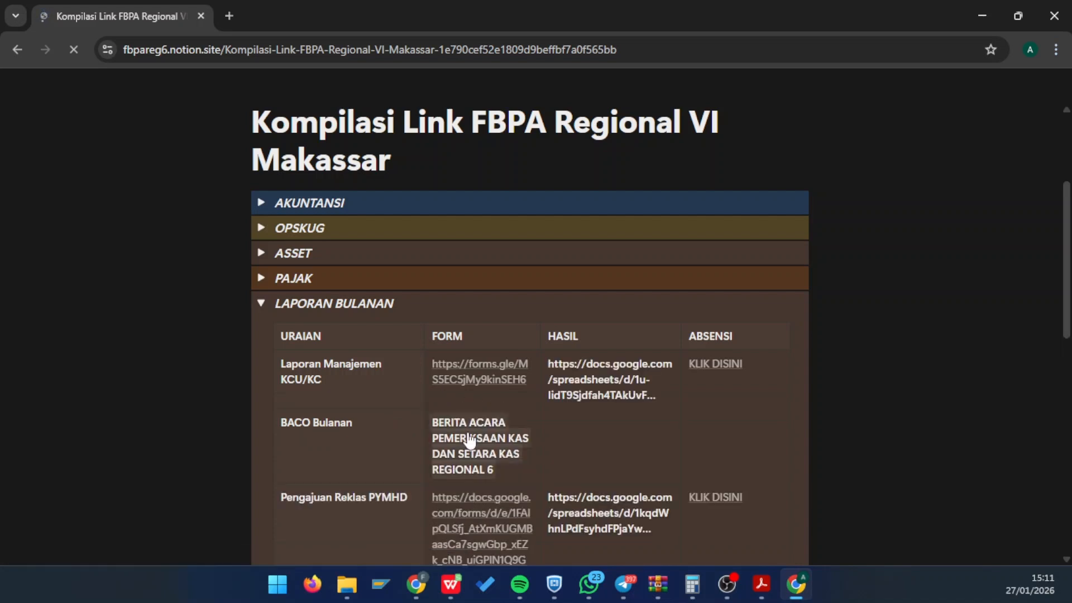
{"action": "left_click", "coordinate": [469, 441]}
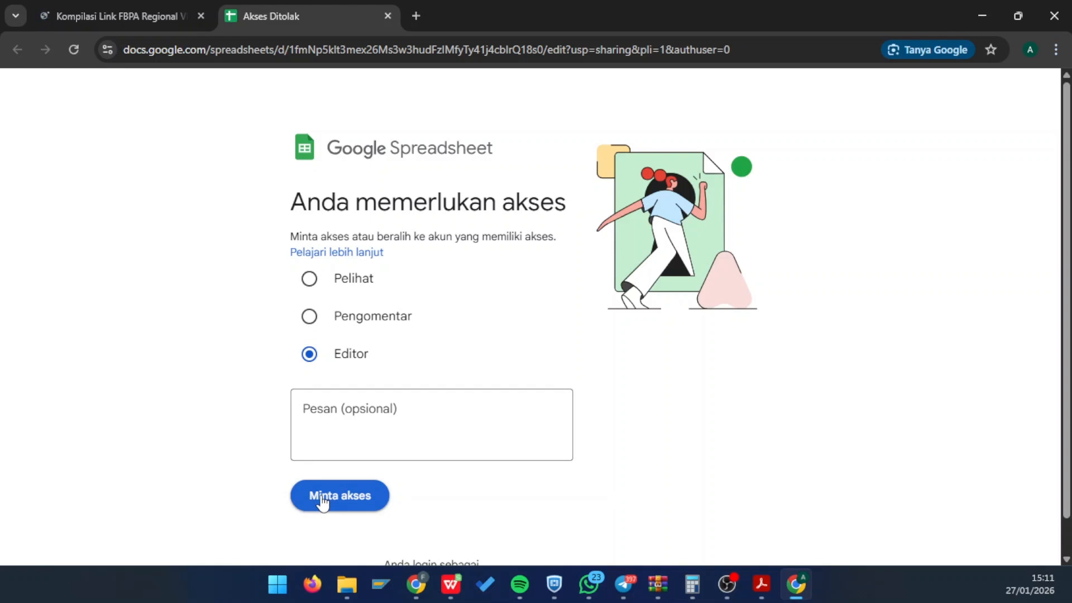
- Submit the Editor access request (Minta akses) for the cash-examination spreadsheet
{"action": "left_click", "coordinate": [322, 503]}
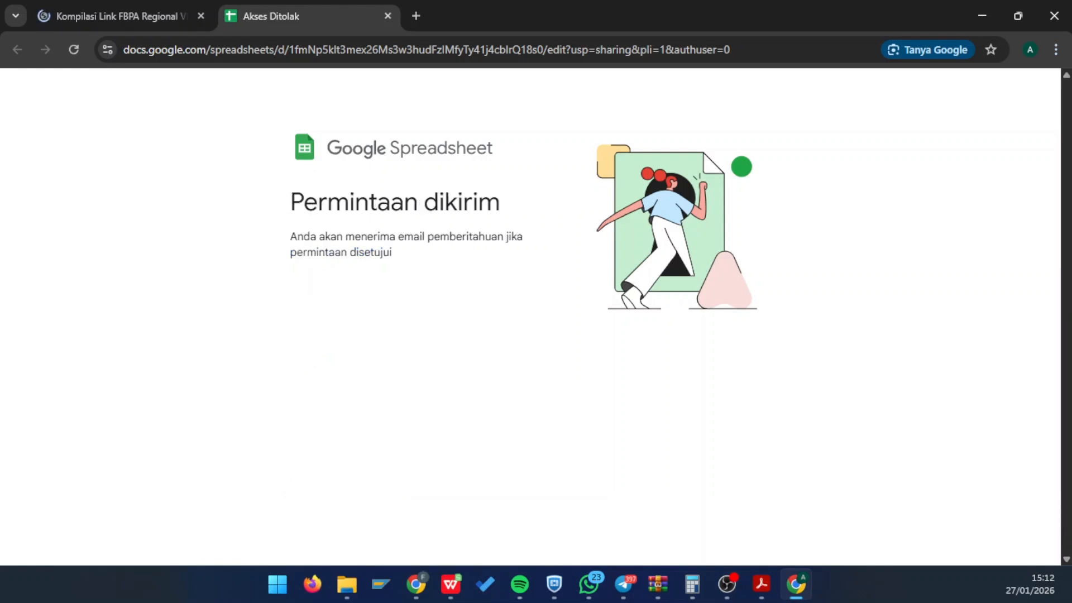
{"action": "key", "text": "alt+Tab"}
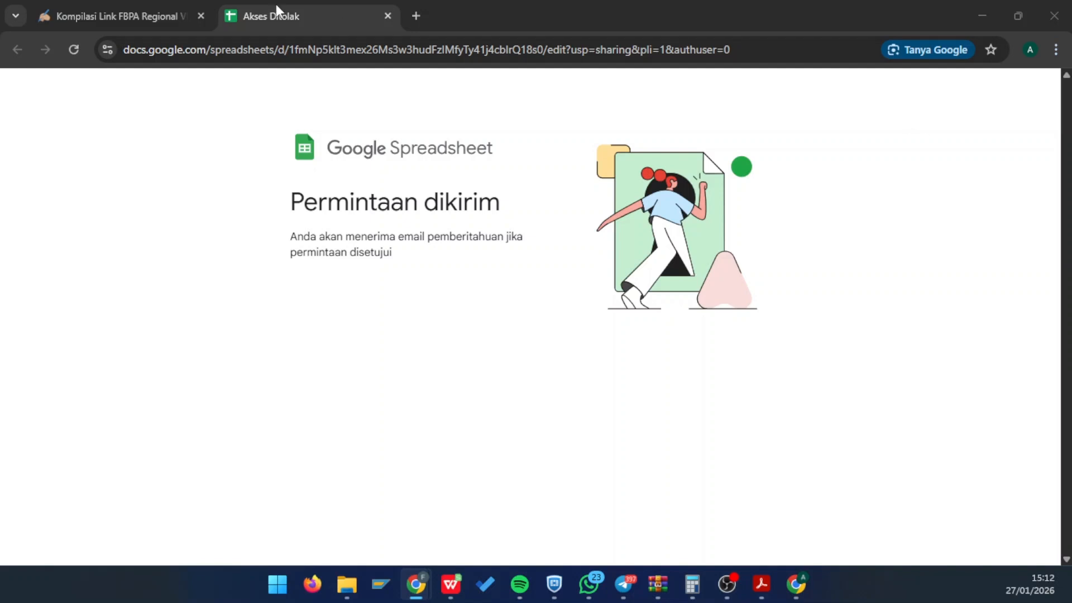
- Reload the spreadsheet, zoom Chrome to 80%, and show the Banjarbaru sheet
{"action": "left_click", "coordinate": [277, 49]}
{"action": "key", "text": "Return"}
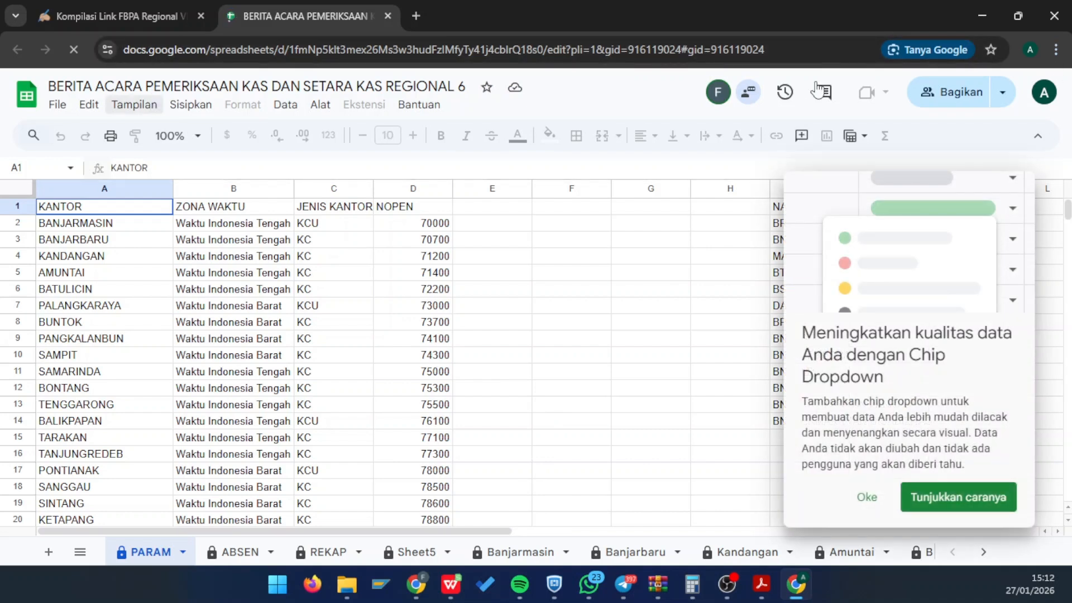
{"action": "left_click", "coordinate": [1057, 53]}
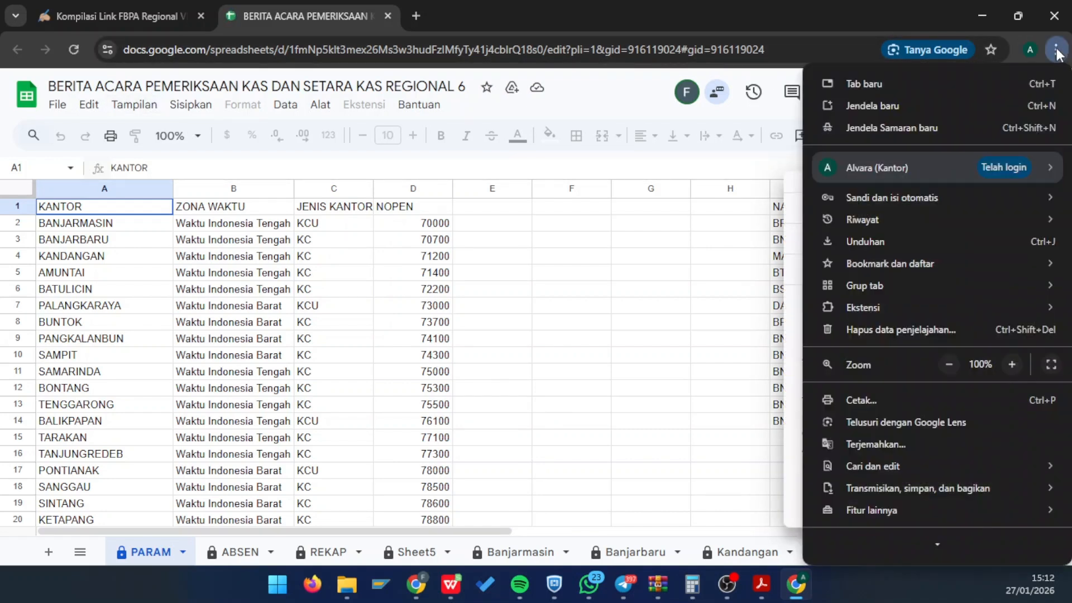
{"action": "left_click", "coordinate": [944, 360]}
{"action": "left_click", "coordinate": [945, 360]}
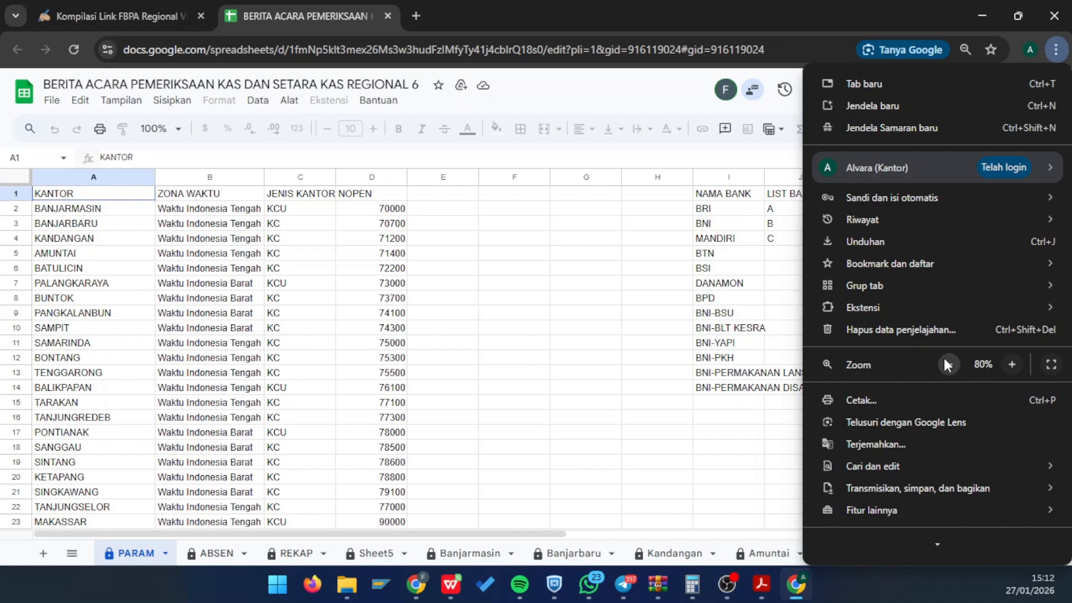
{"action": "left_click", "coordinate": [640, 370]}
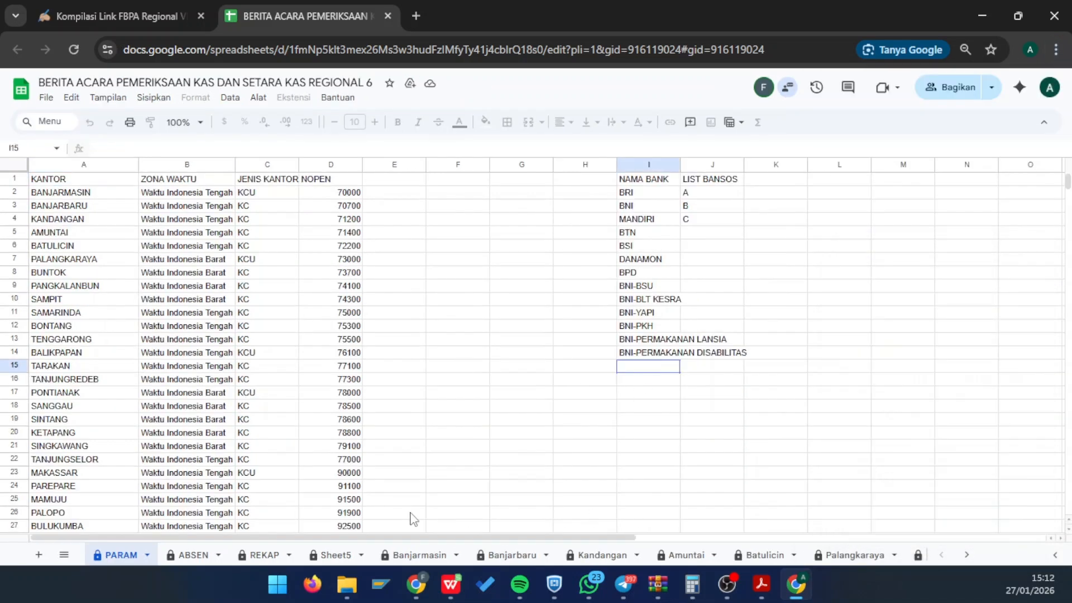
{"action": "left_click", "coordinate": [512, 551]}
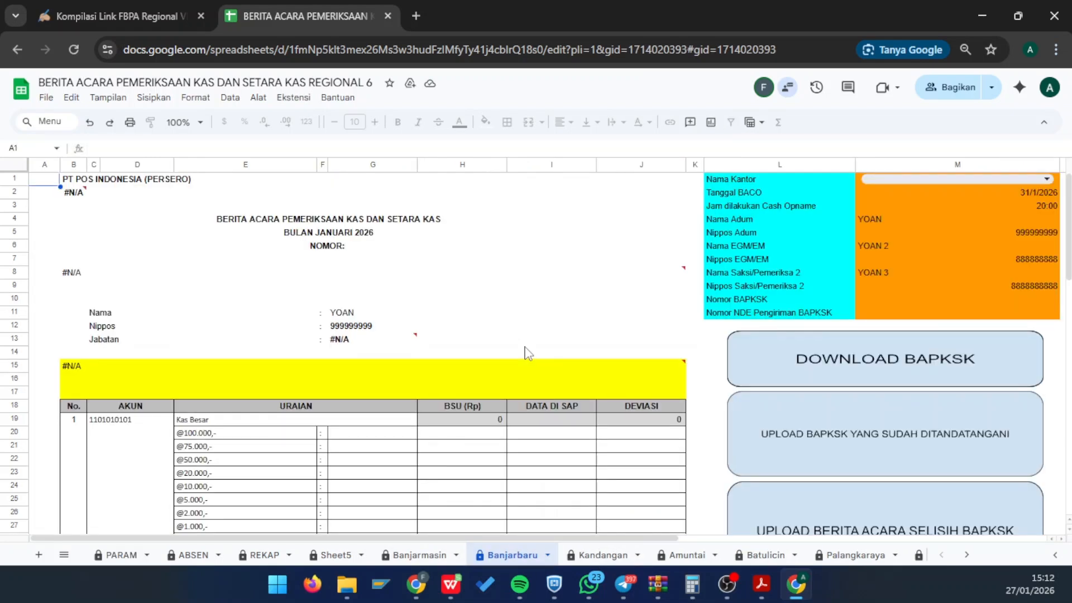
- Choose BANJARBARU from the Nama Kantor dropdown in cell M1
{"action": "mouse_move", "coordinate": [529, 278]}
{"action": "left_click", "coordinate": [889, 180]}
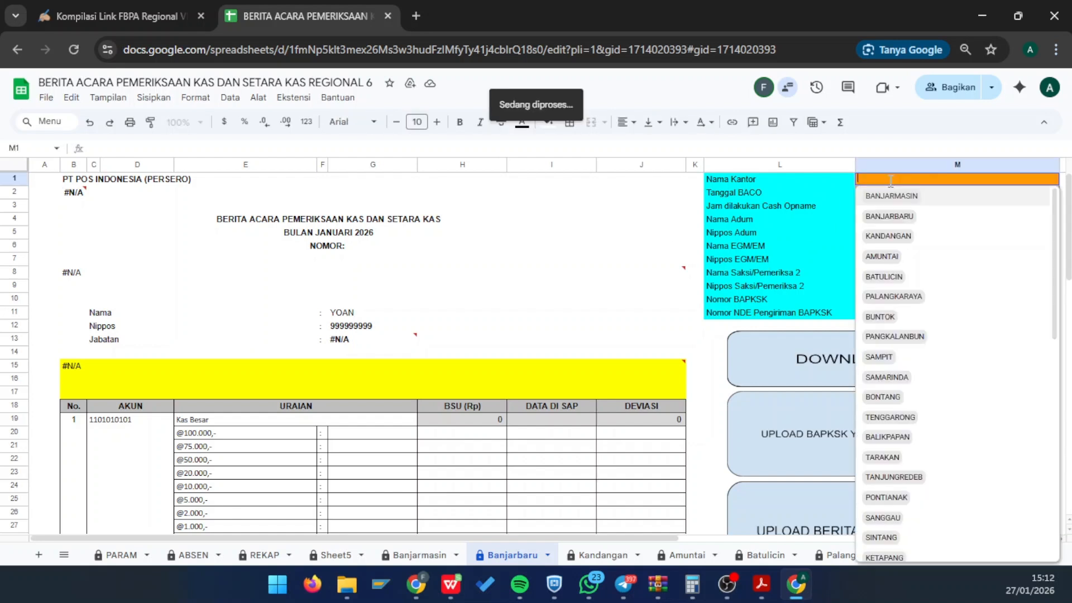
{"action": "left_click", "coordinate": [892, 217]}
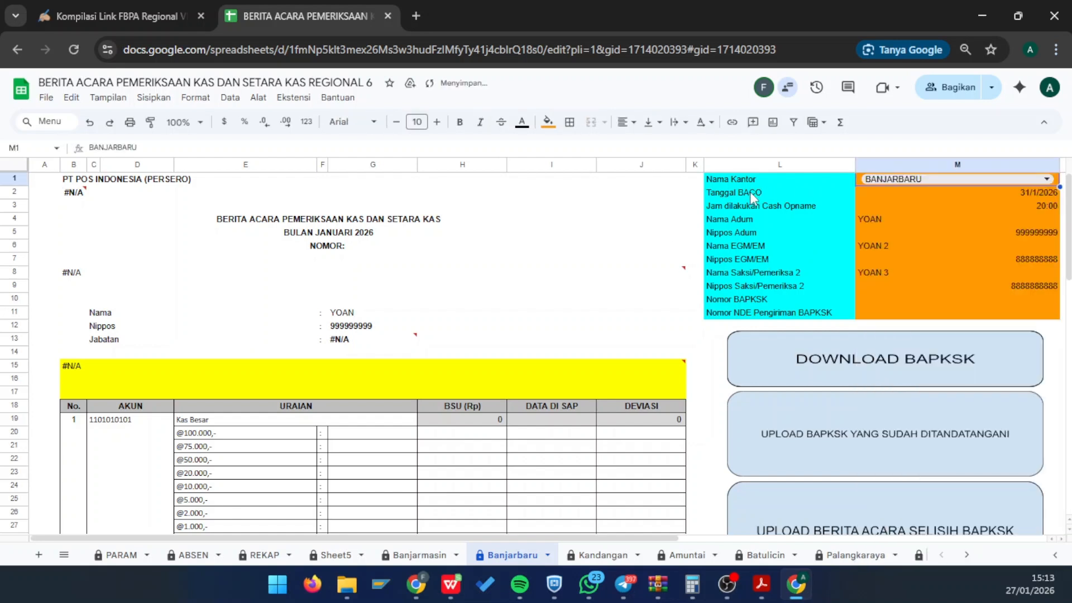
{"action": "left_click", "coordinate": [750, 192]}
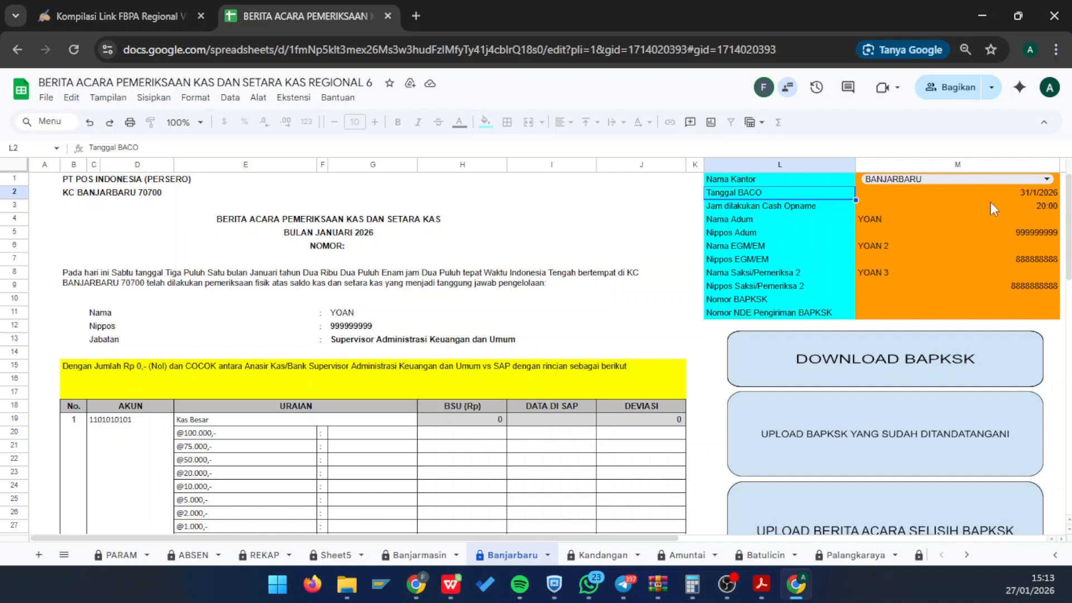
- Edit the cash-opname time in M3 from 20:00:00 to 19:30:00
{"action": "left_click", "coordinate": [1006, 196]}
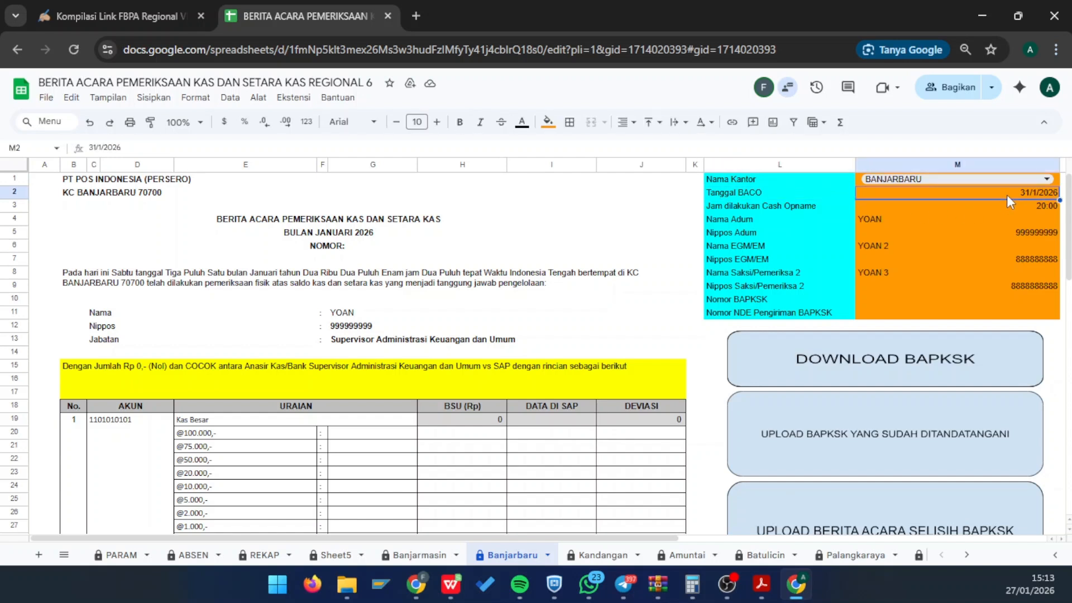
{"action": "left_click", "coordinate": [974, 209]}
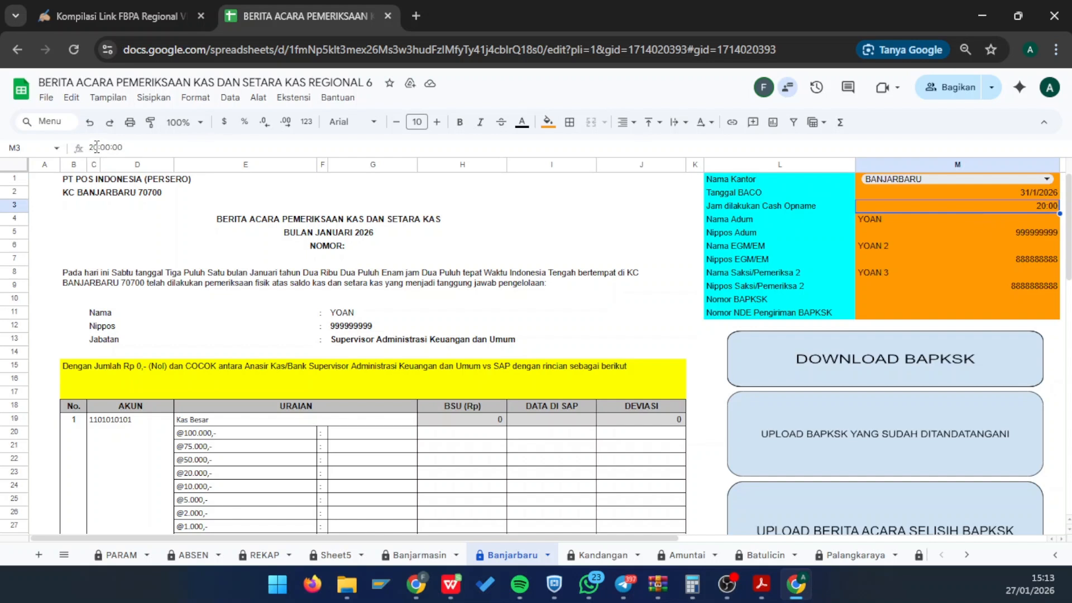
{"action": "left_click_drag", "start_coordinate": [96, 147], "coordinate": [79, 151]}
{"action": "type", "text": "19"}
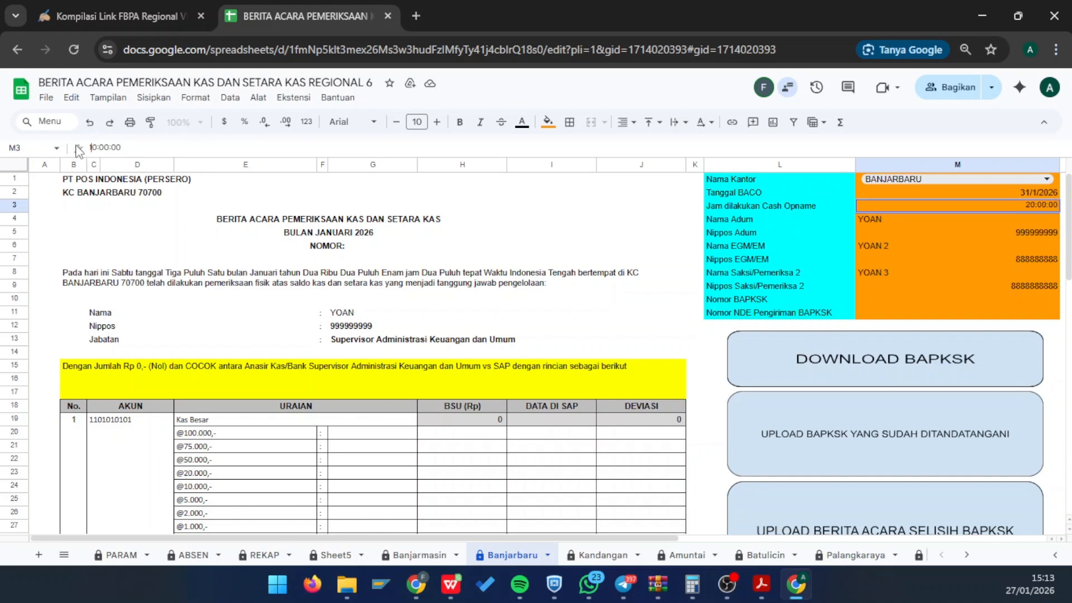
{"action": "key", "text": "BackSpace"}
{"action": "key", "text": "Right"}
{"action": "key", "text": "shift+Left"}
{"action": "key", "text": "shift+Left"}
{"action": "type", "text": "30"}
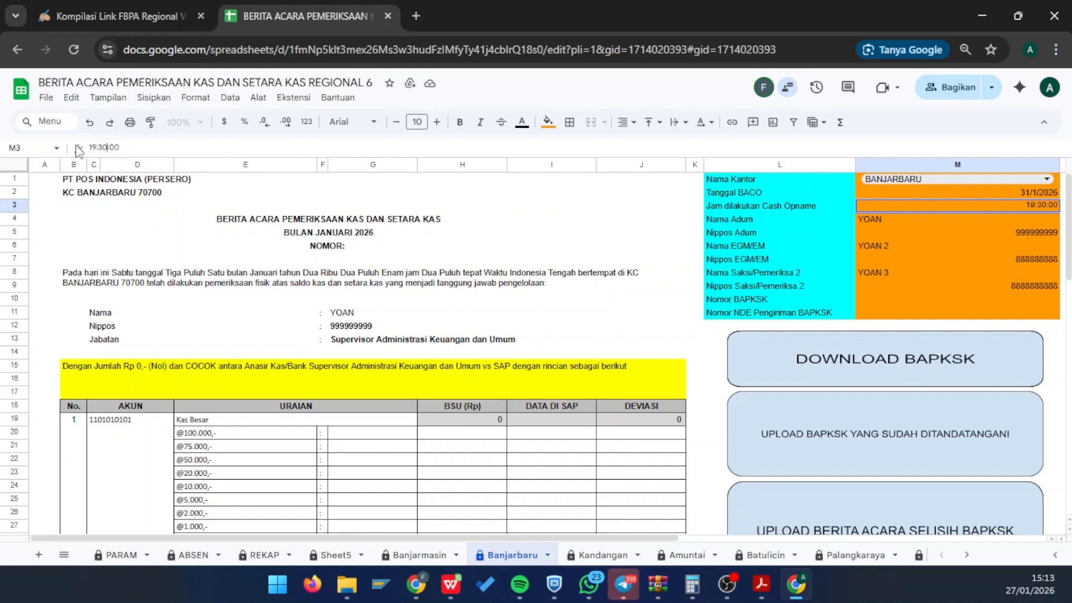
{"action": "key", "text": "Return"}
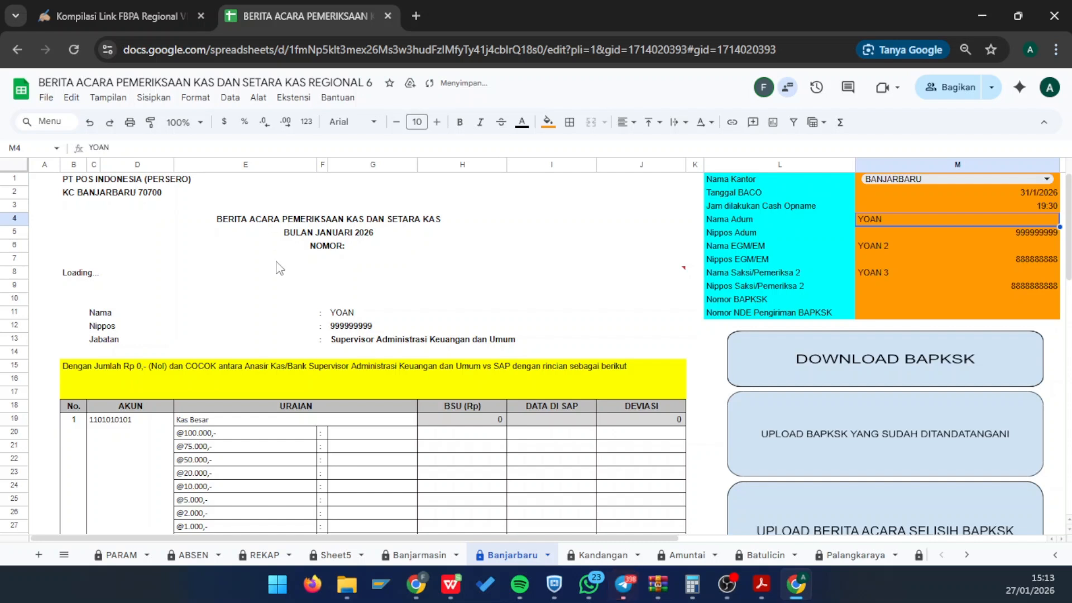
{"action": "left_click", "coordinate": [100, 281]}
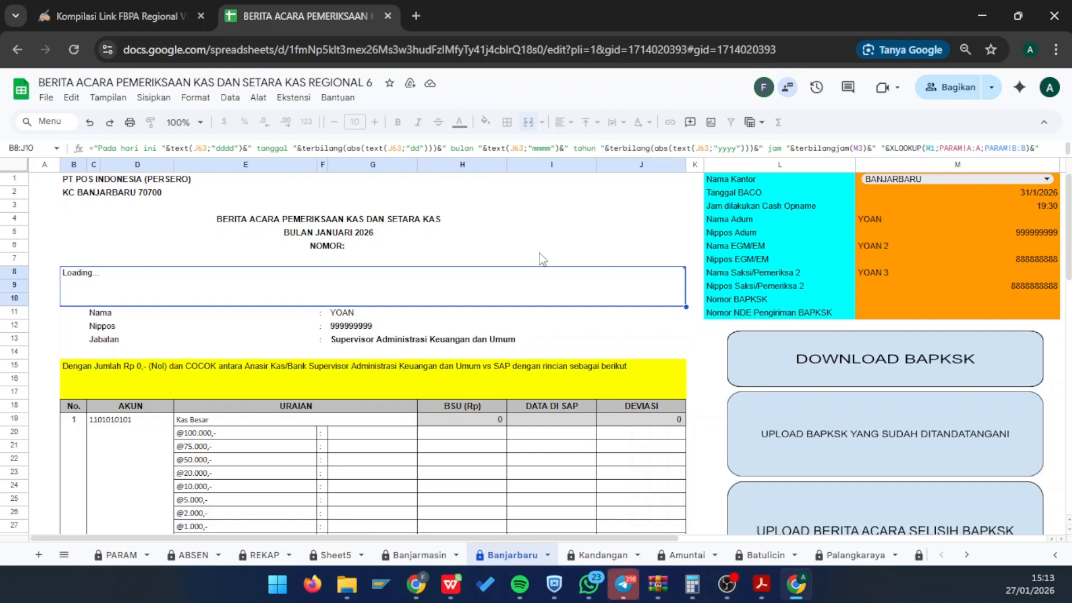
{"action": "mouse_move", "coordinate": [452, 279]}
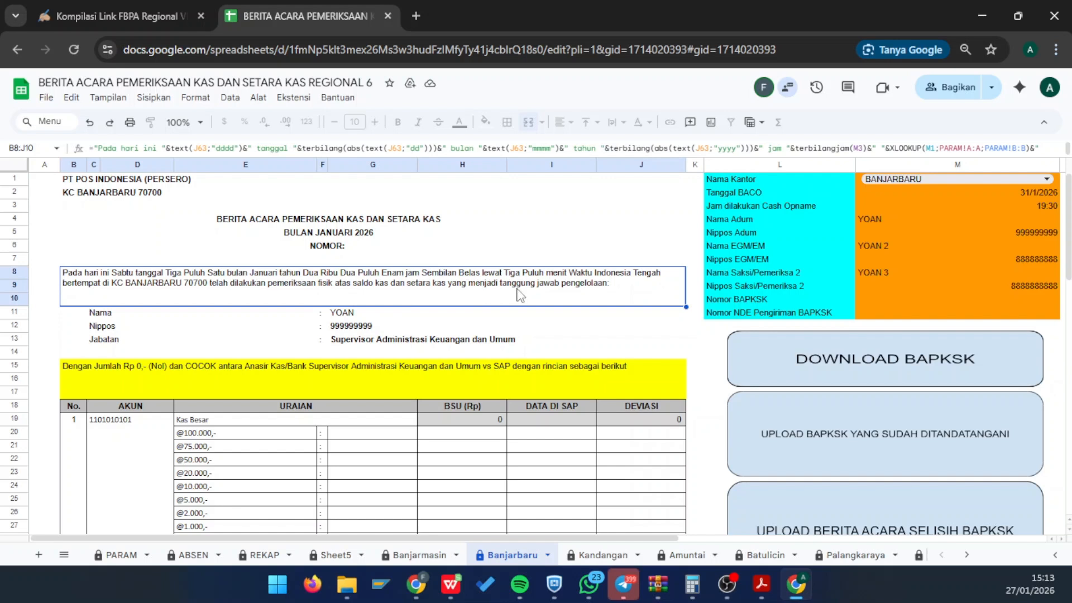
- Review the Adum, EGM/EM and Saksi/Pemeriksa 2 names and Nippos entries
{"action": "left_click", "coordinate": [312, 330]}
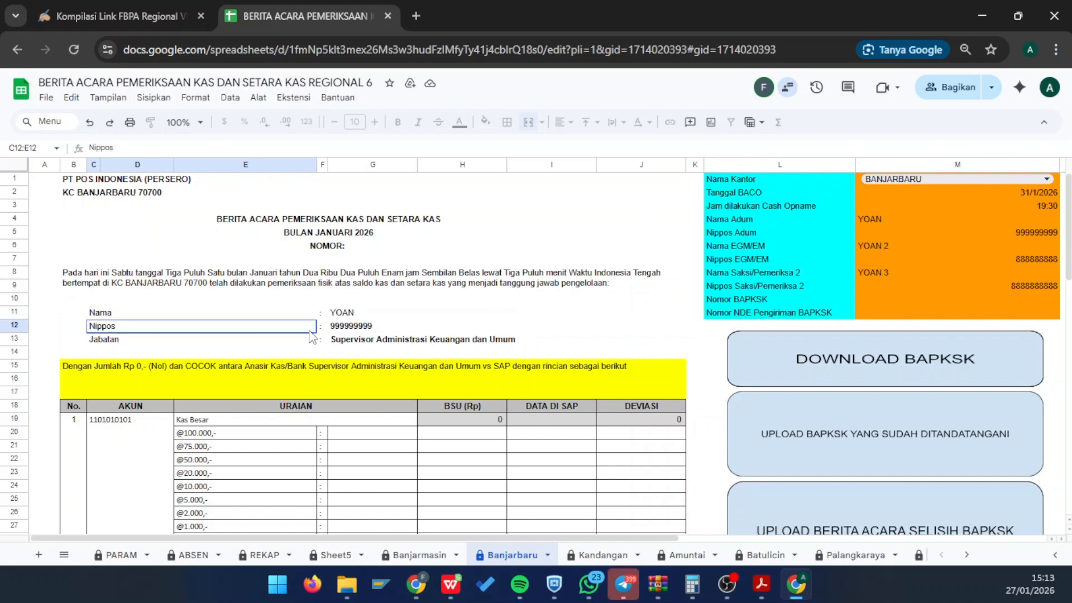
{"action": "left_click", "coordinate": [886, 218]}
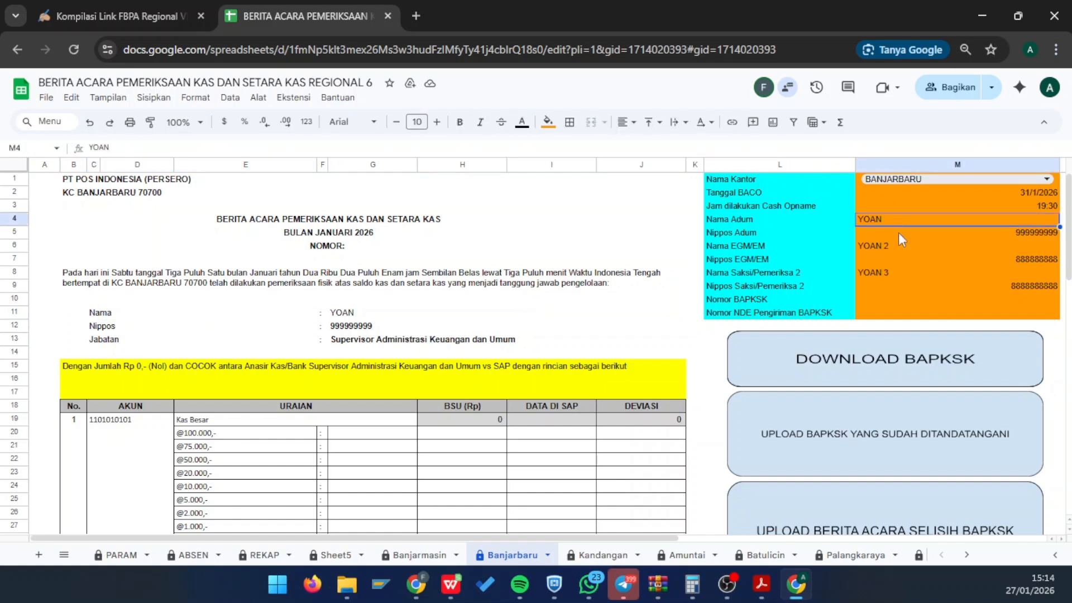
{"action": "left_click", "coordinate": [899, 234]}
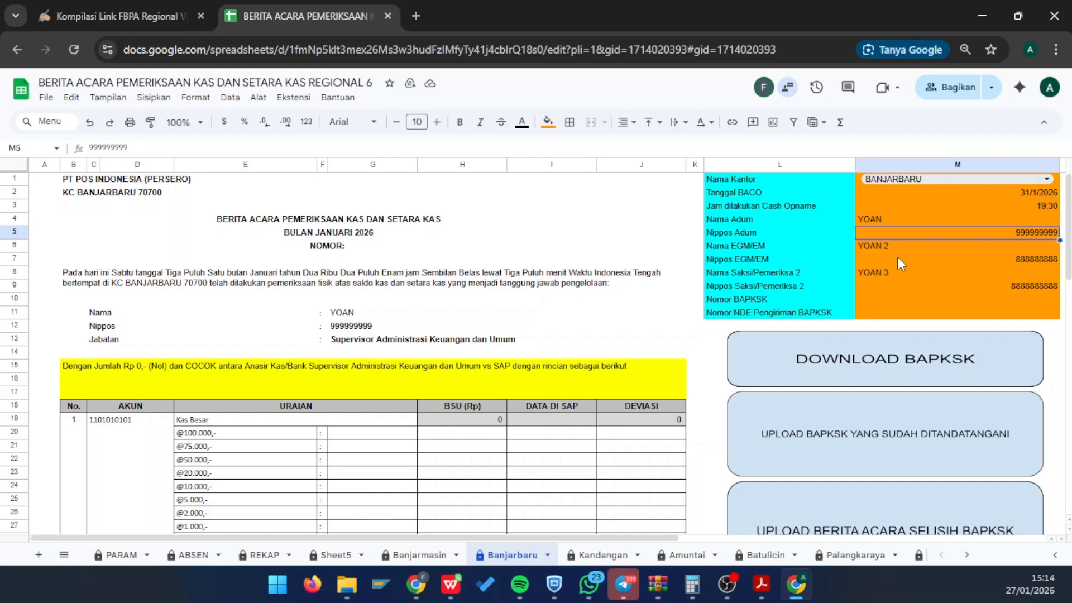
{"action": "left_click", "coordinate": [877, 252]}
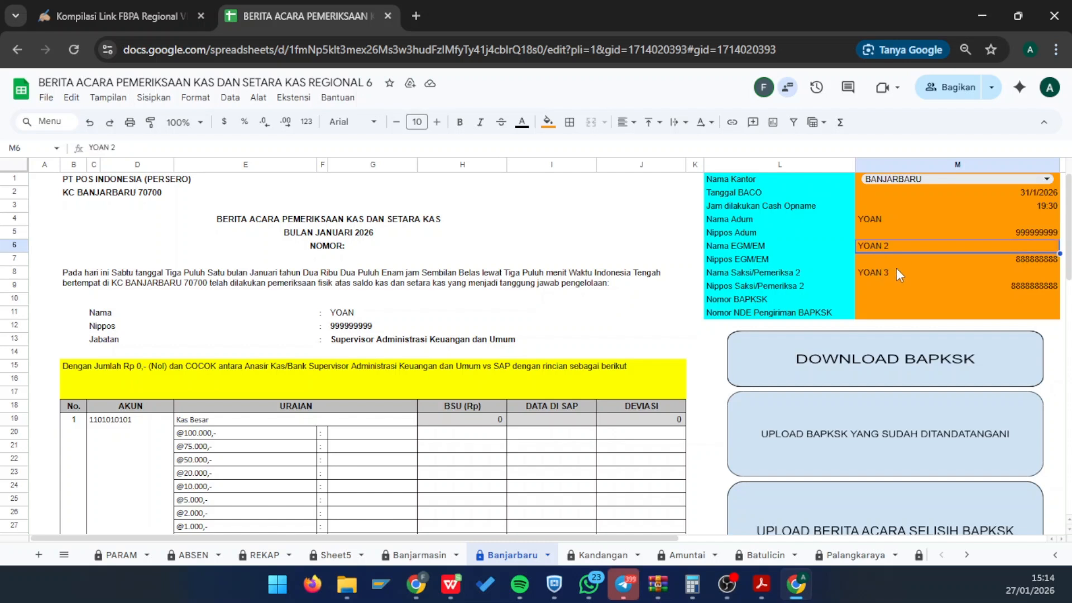
{"action": "left_click", "coordinate": [895, 263]}
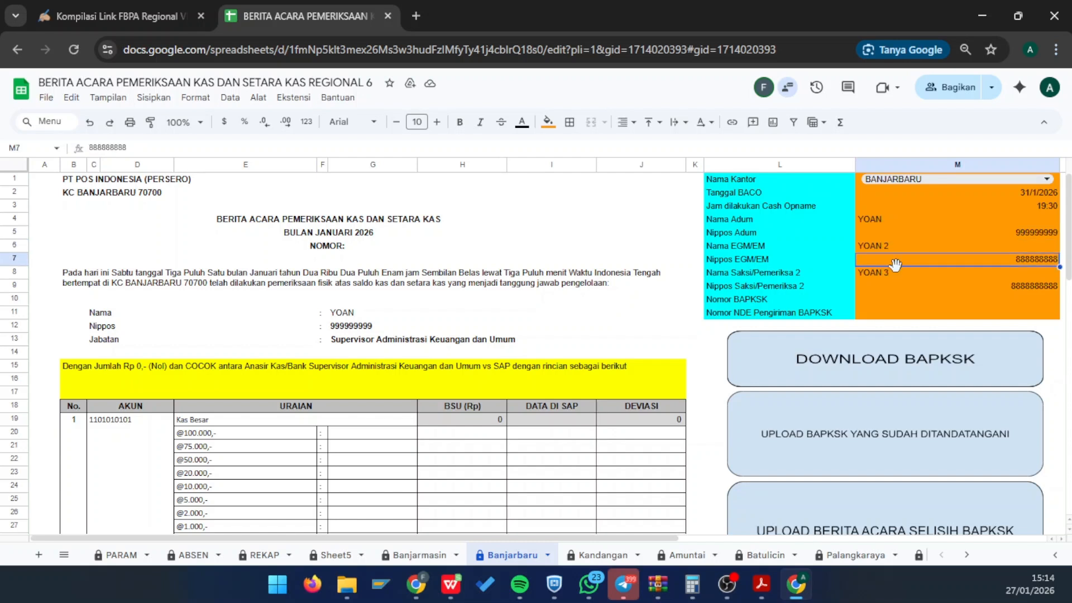
{"action": "left_click", "coordinate": [905, 277]}
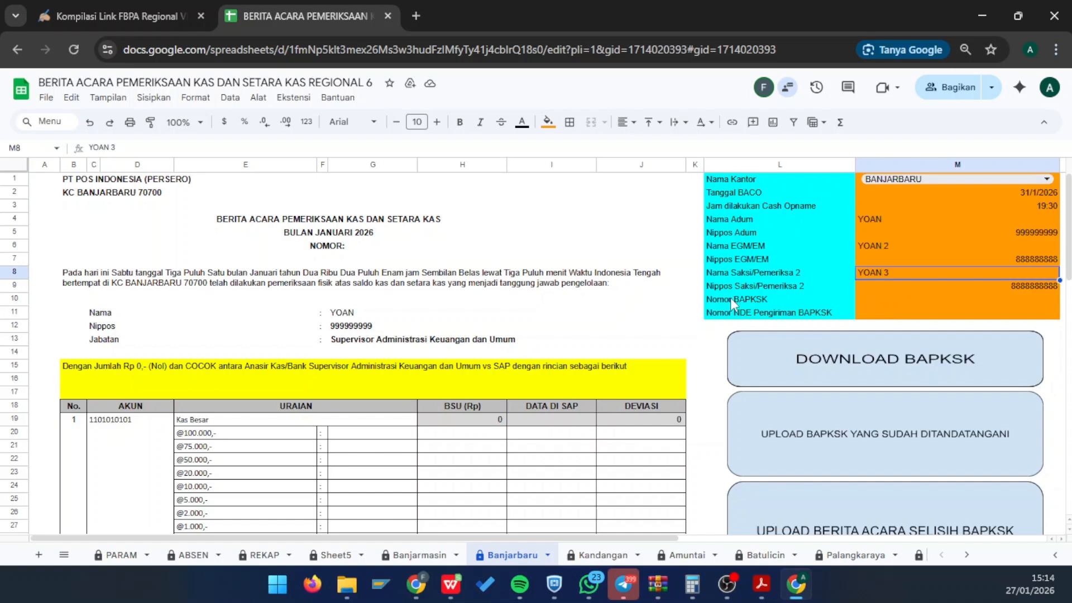
- Enter 1/KUG-1/0126 as Nomor BAPKSK in M10 and verify the NOMOR header line
{"action": "left_click", "coordinate": [731, 301]}
{"action": "left_click", "coordinate": [902, 303]}
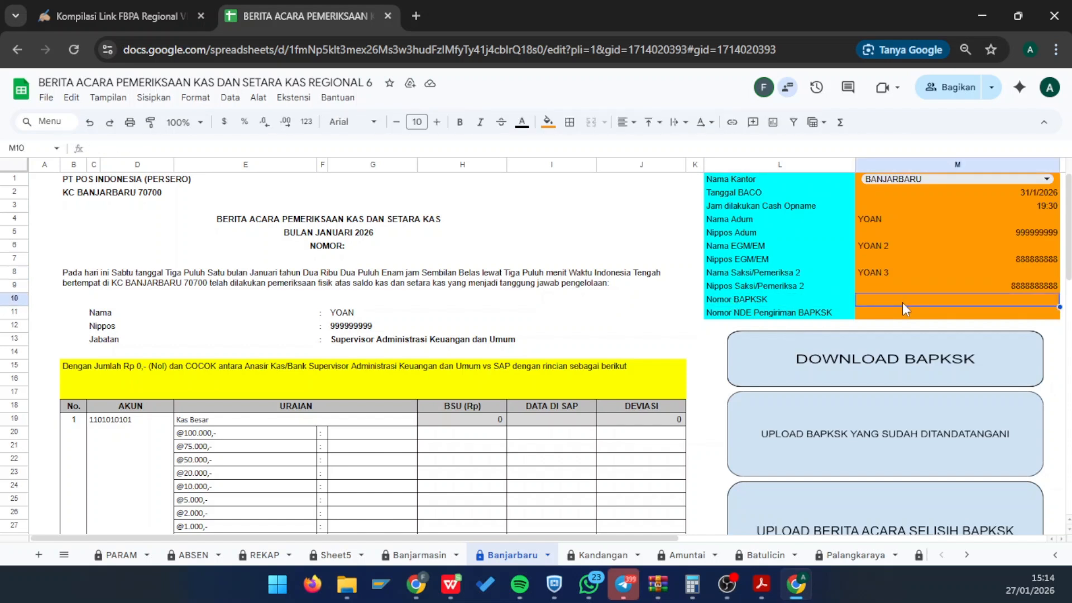
{"action": "type", "text": "1"}
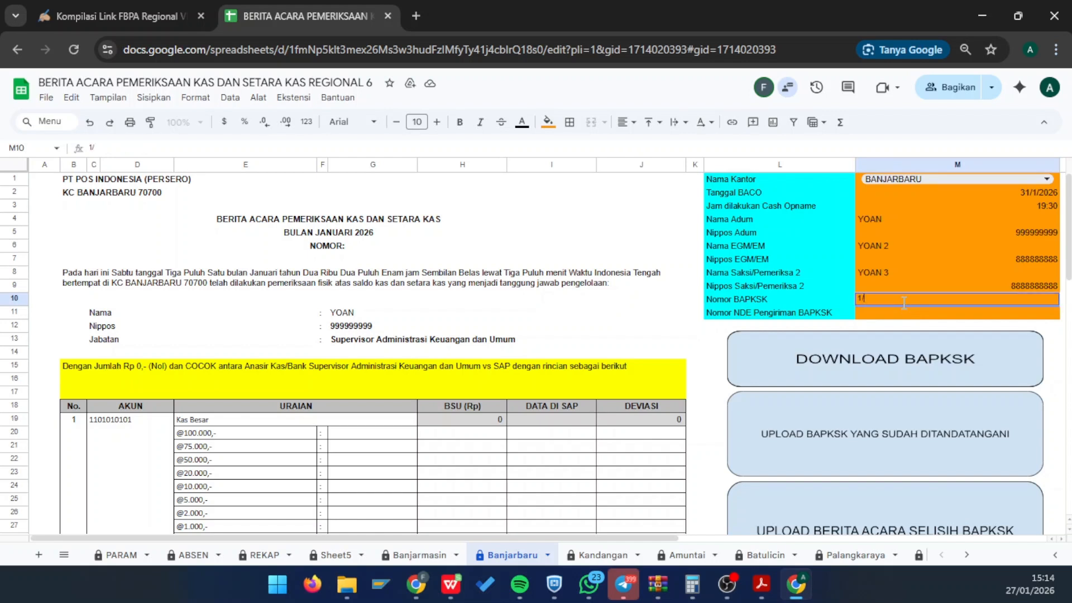
{"action": "type", "text": "/KUG-1"}
{"action": "type", "text": "/010"}
{"action": "type", "text": "6"}
{"action": "key", "text": "Return"}
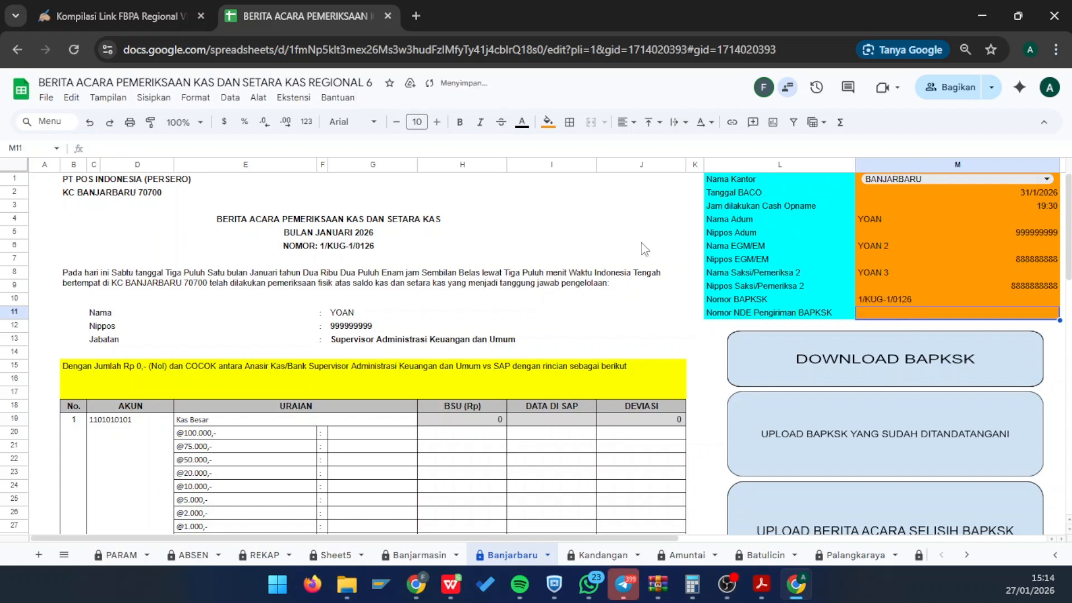
{"action": "left_click", "coordinate": [335, 251]}
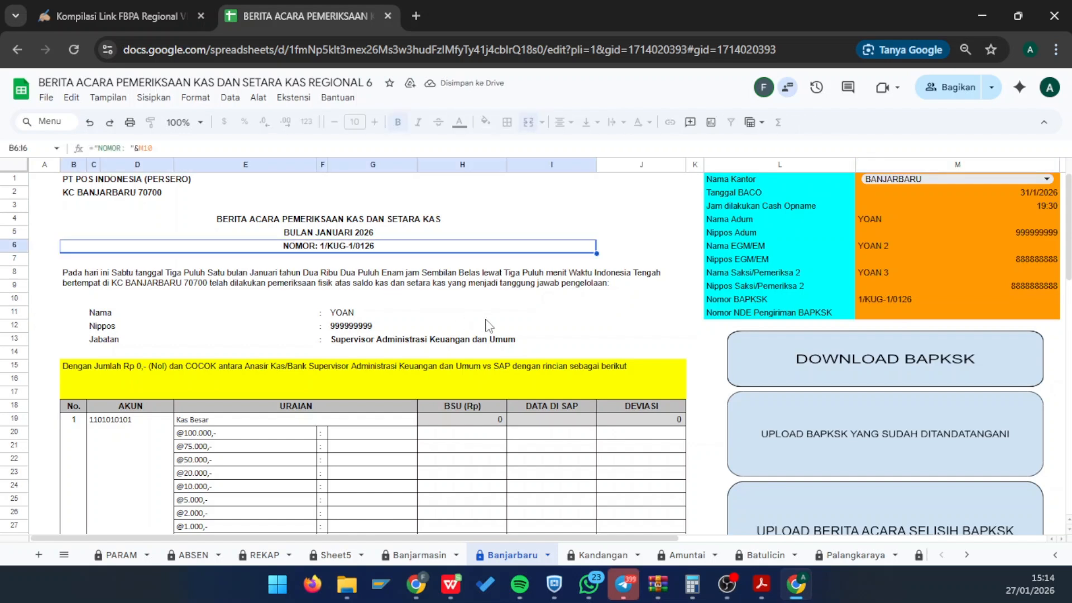
{"action": "left_click", "coordinate": [748, 314]}
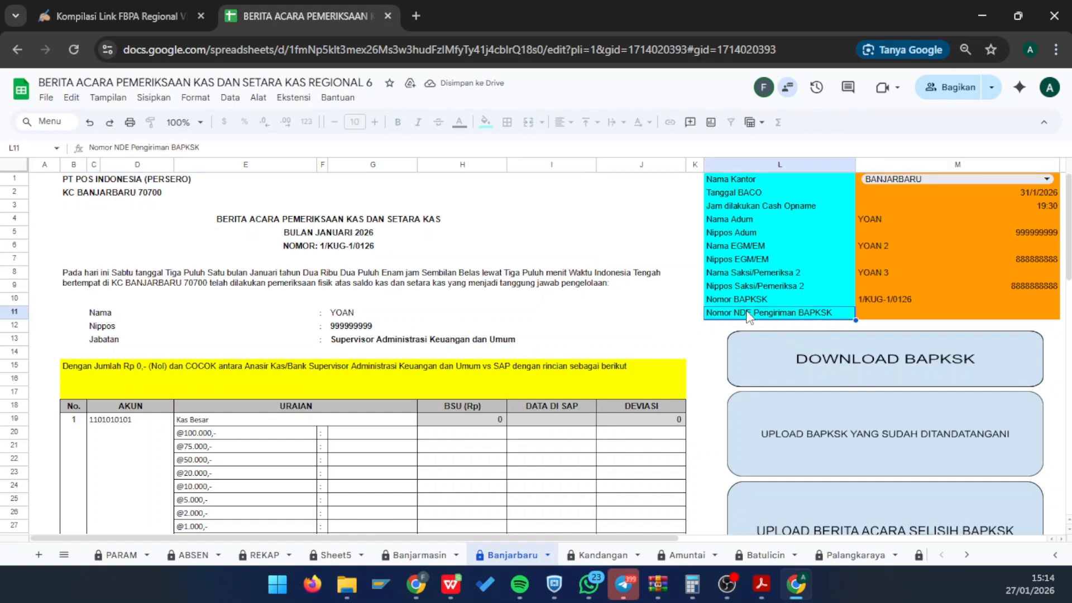
{"action": "left_click", "coordinate": [895, 313]}
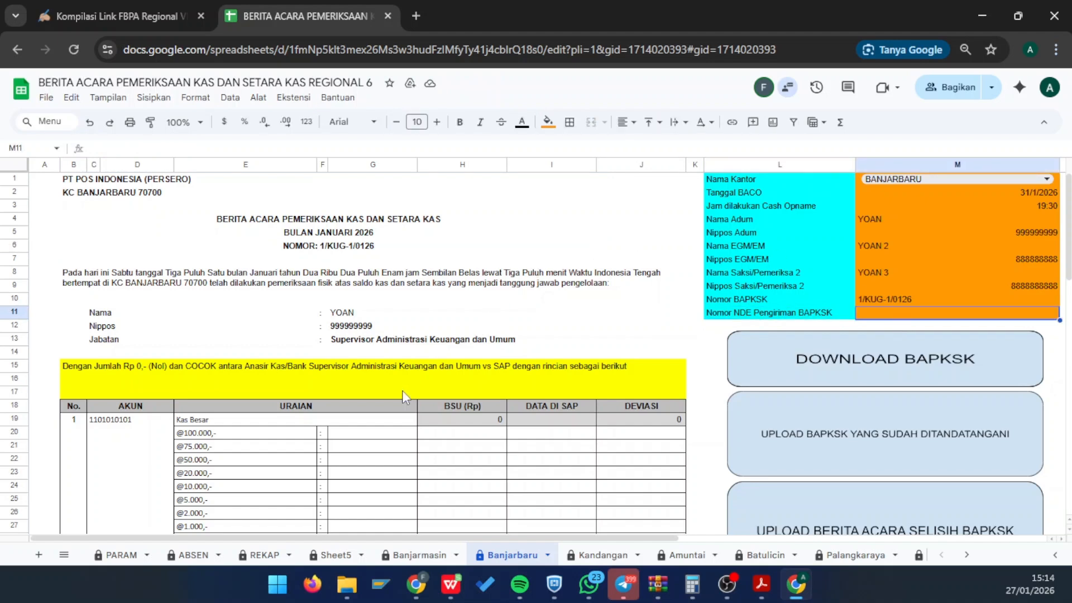
{"action": "scroll", "coordinate": [402, 390], "scroll_direction": "down", "scroll_amount": 1}
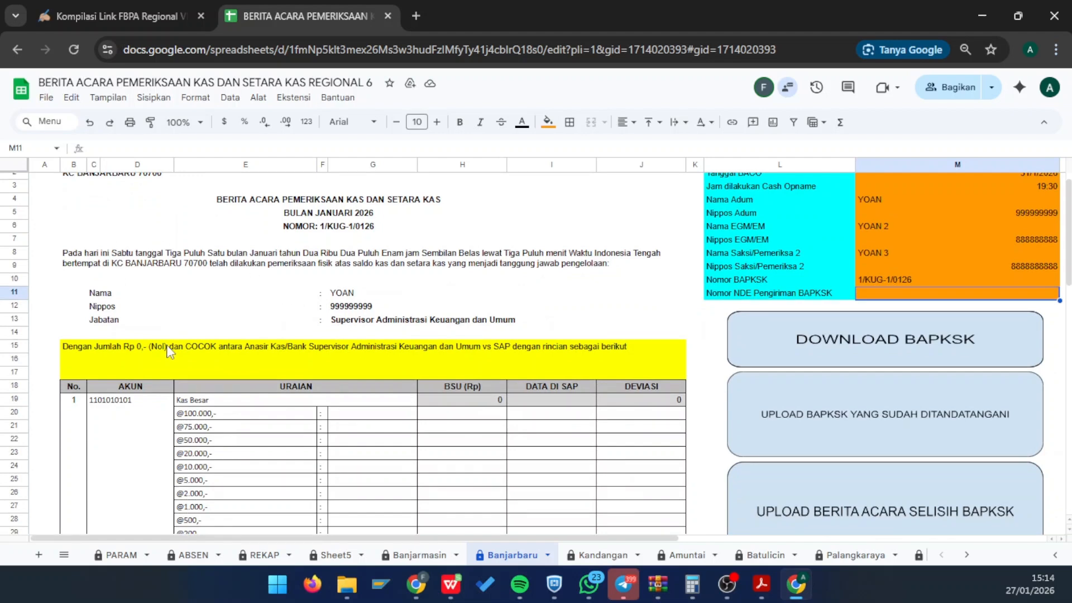
{"action": "scroll", "coordinate": [169, 351], "scroll_direction": "down", "scroll_amount": 4}
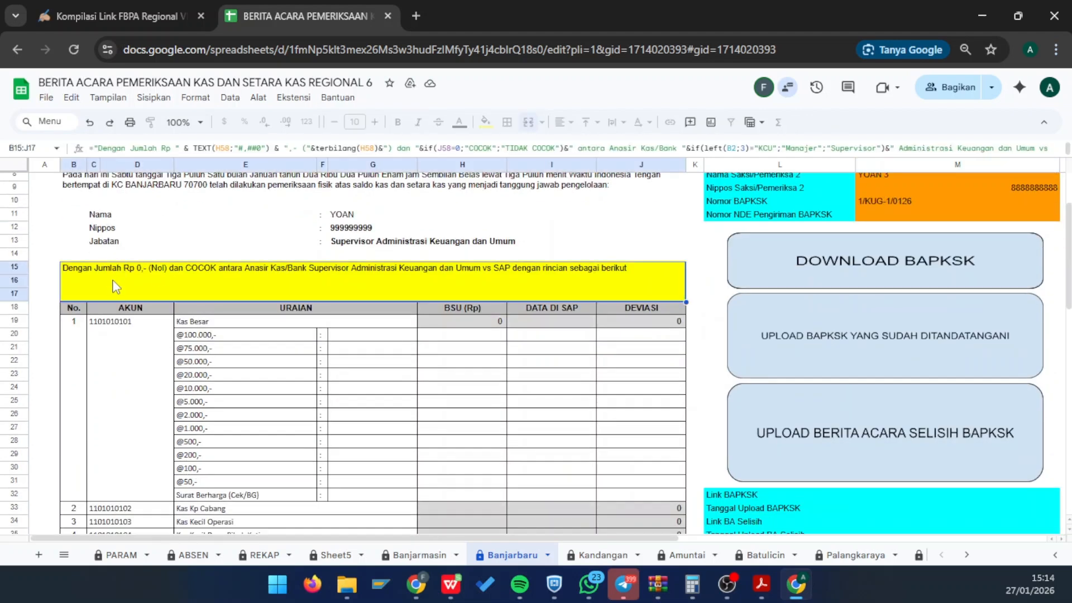
{"action": "left_click", "coordinate": [116, 361]}
{"action": "key", "text": "Delete"}
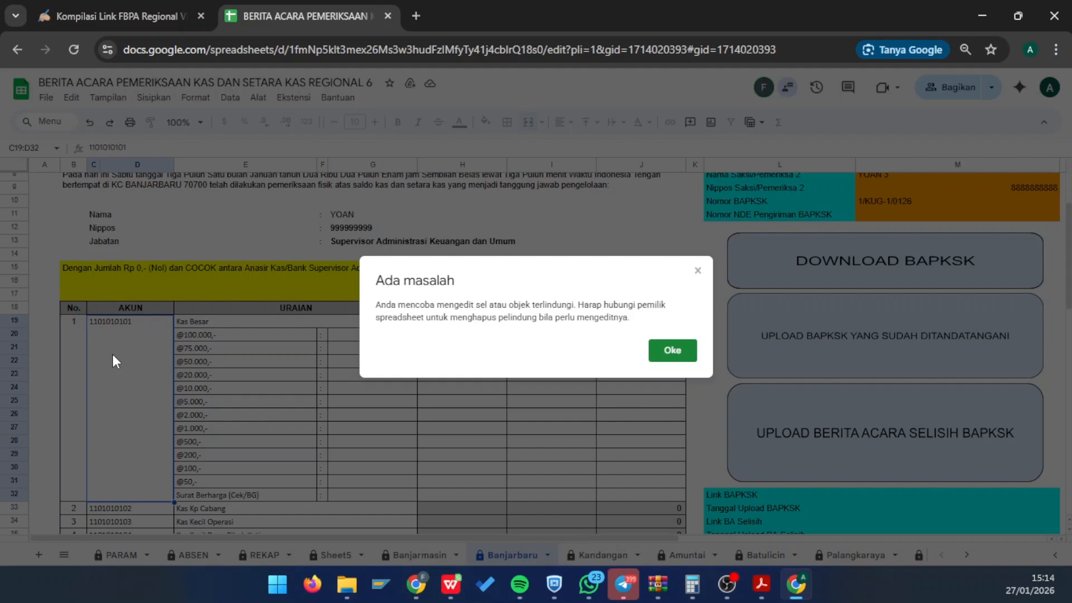
{"action": "key", "text": "Return"}
{"action": "left_click", "coordinate": [673, 230]}
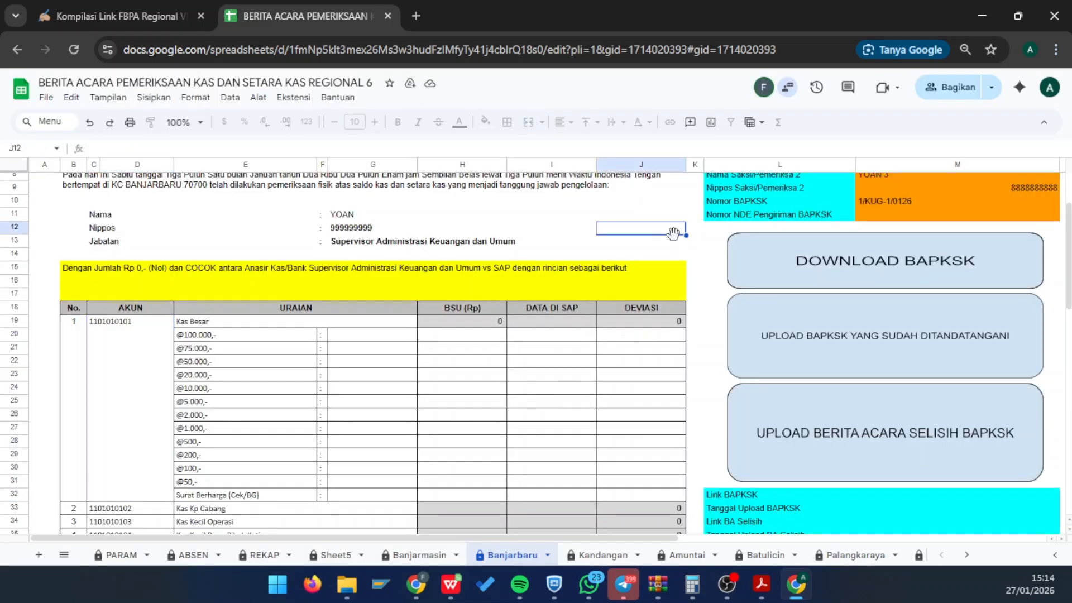
{"action": "key", "text": "Delete"}
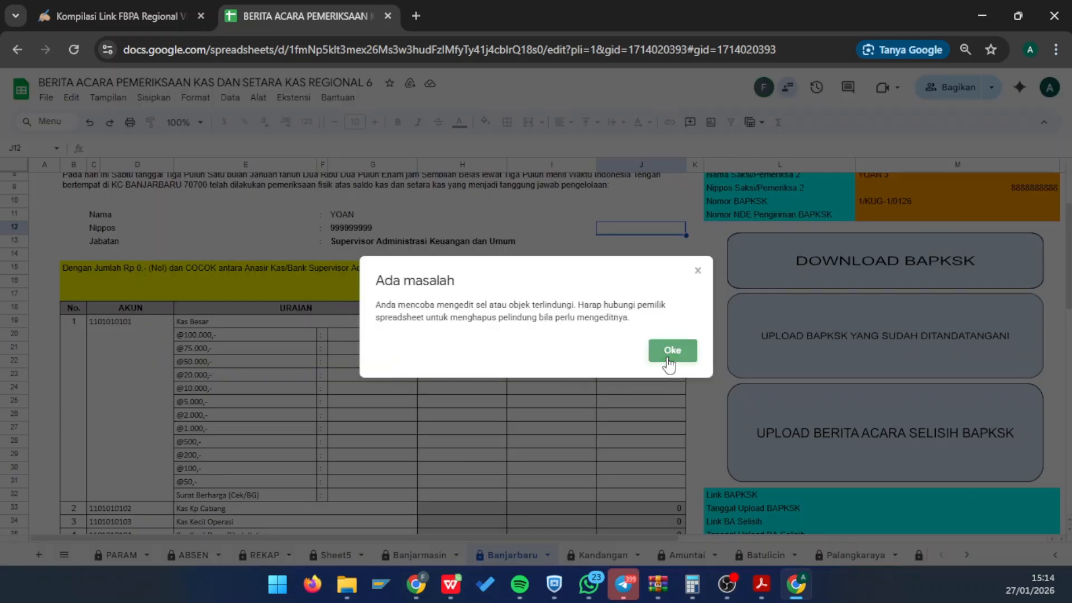
{"action": "left_click", "coordinate": [670, 350]}
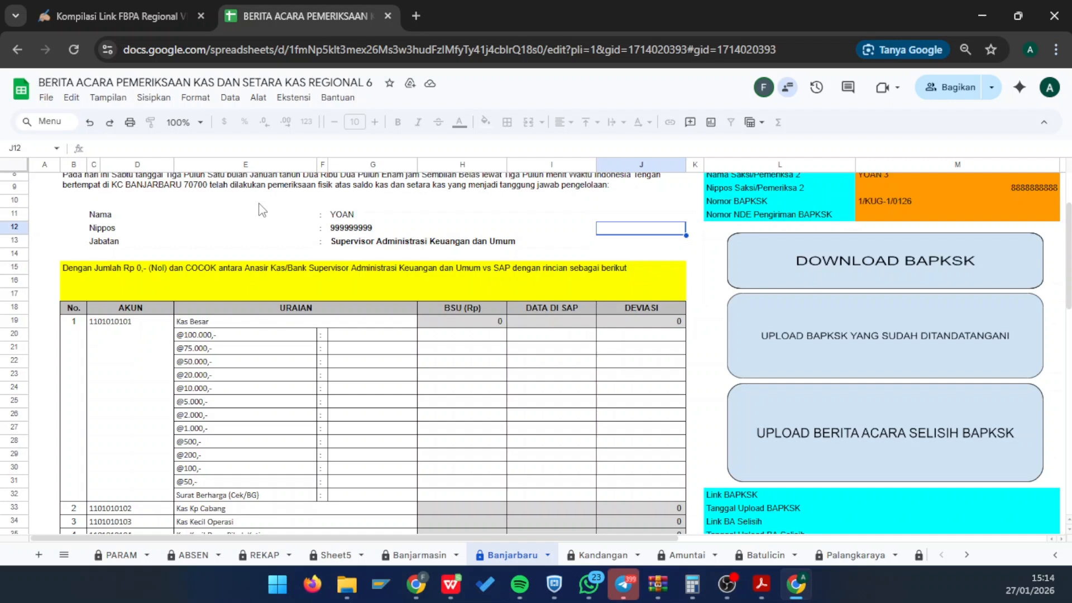
{"action": "left_click", "coordinate": [248, 246]}
{"action": "key", "text": "Delete"}
{"action": "key", "text": "Return"}
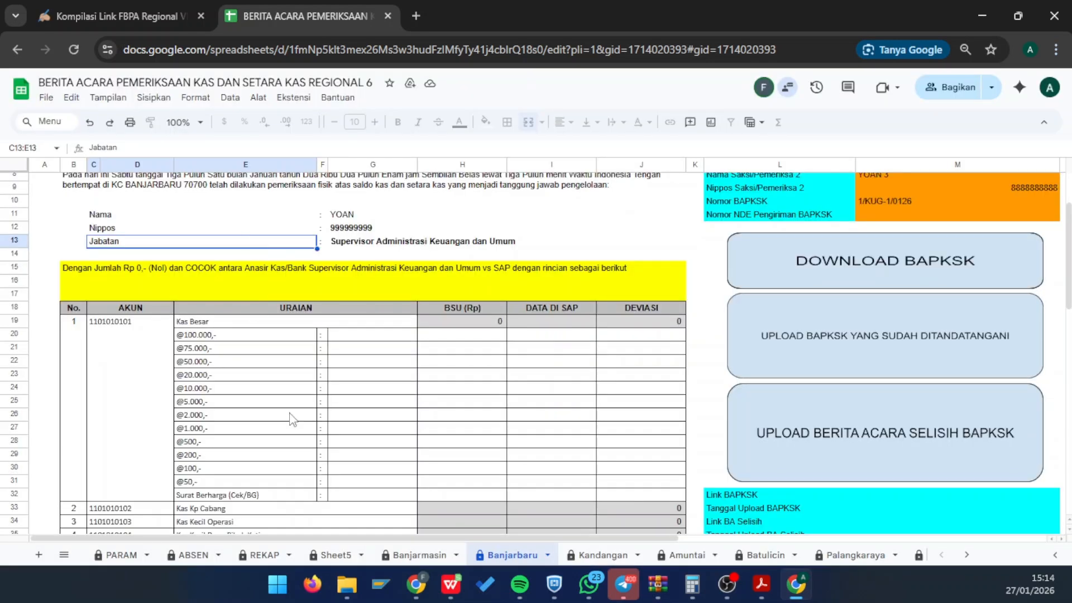
{"action": "left_click", "coordinate": [211, 349]}
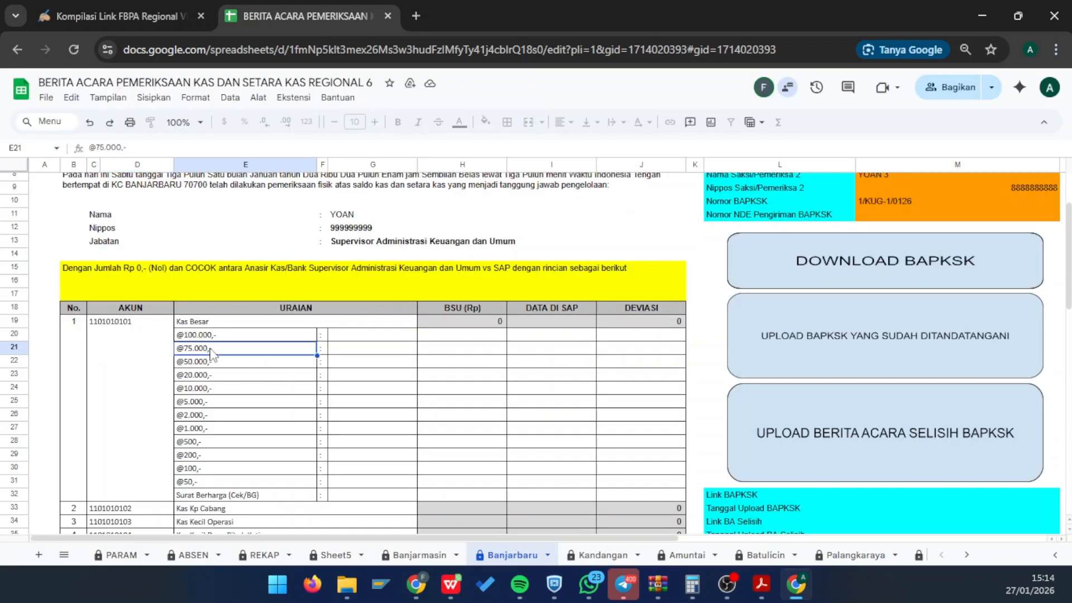
{"action": "left_click", "coordinate": [256, 336]}
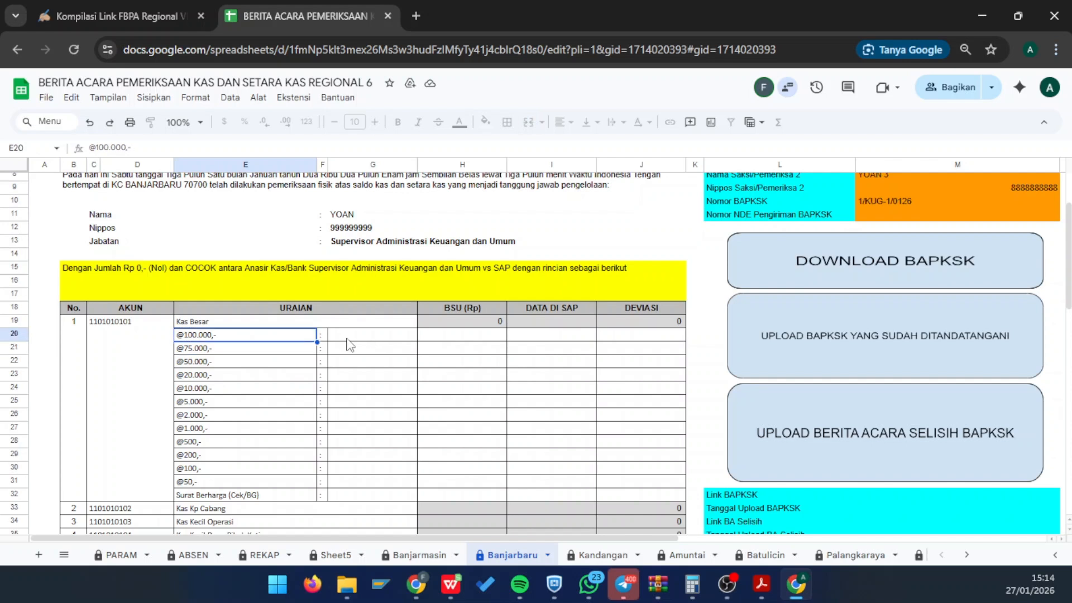
{"action": "scroll", "coordinate": [358, 366], "scroll_direction": "up", "scroll_amount": 1}
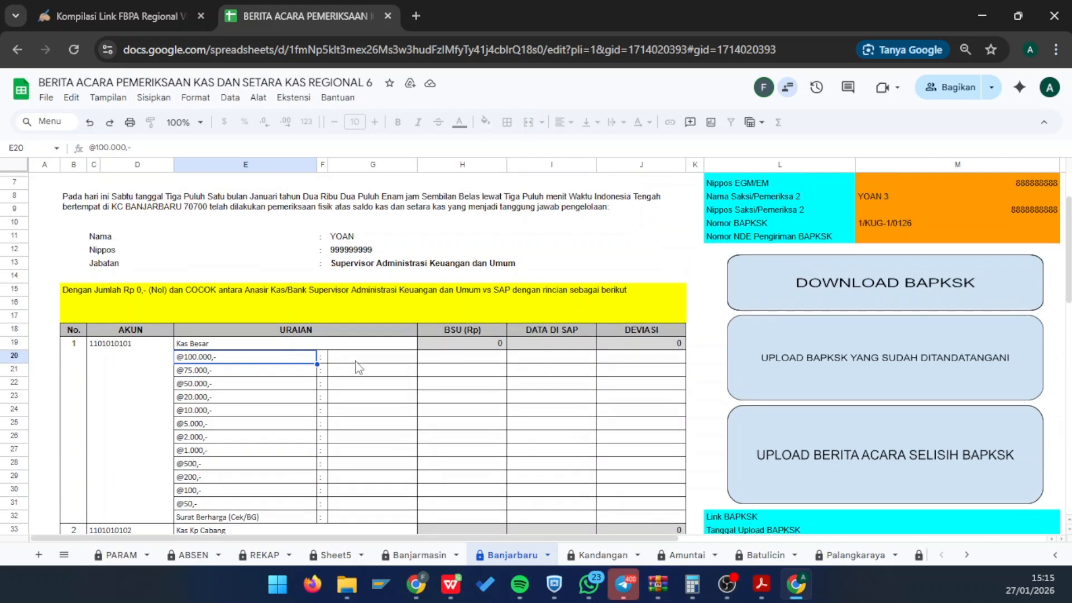
{"action": "scroll", "coordinate": [439, 383], "scroll_direction": "down", "scroll_amount": 2}
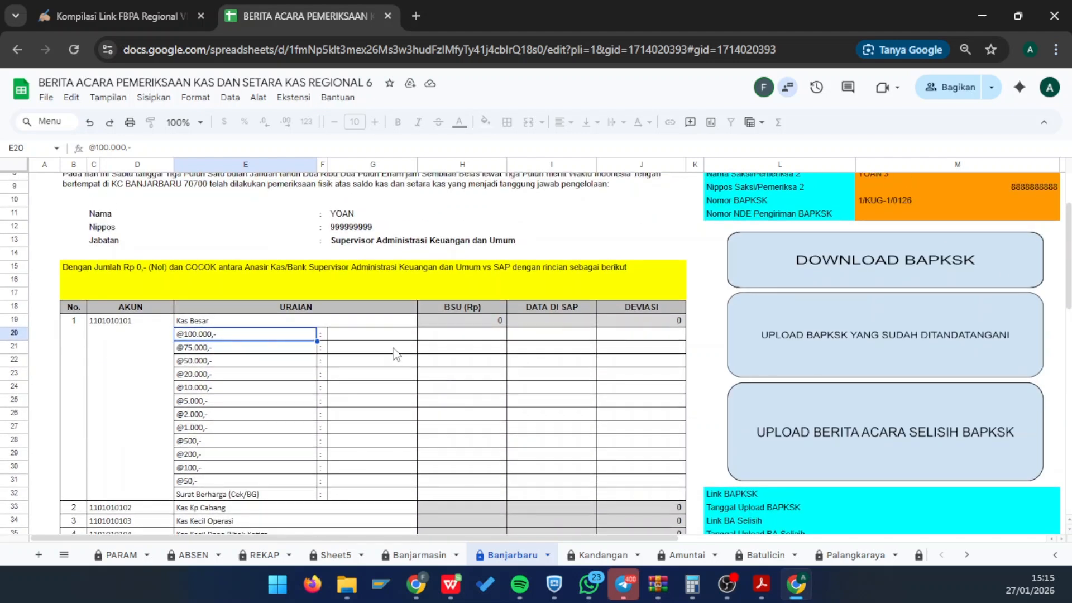
{"action": "left_click", "coordinate": [364, 341]}
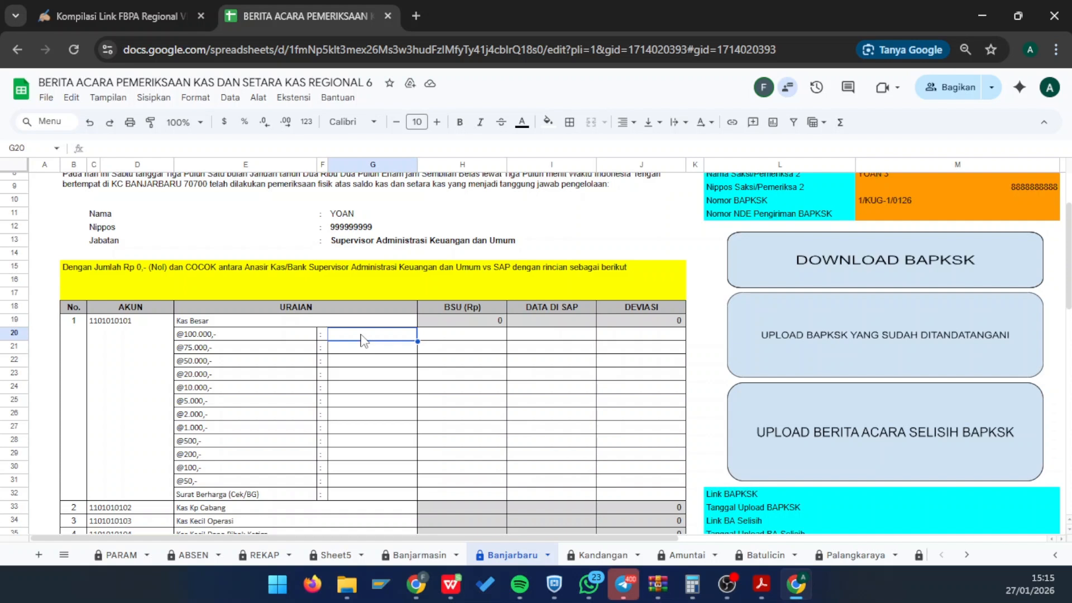
{"action": "type", "text": "20000000"}
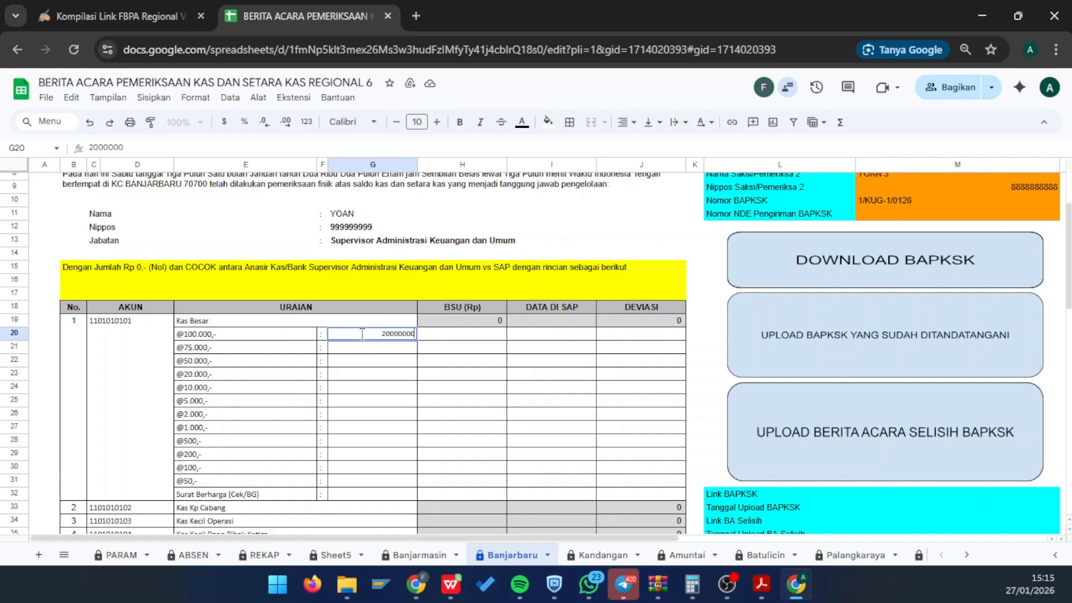
{"action": "key", "text": "Return"}
{"action": "type", "text": "0"}
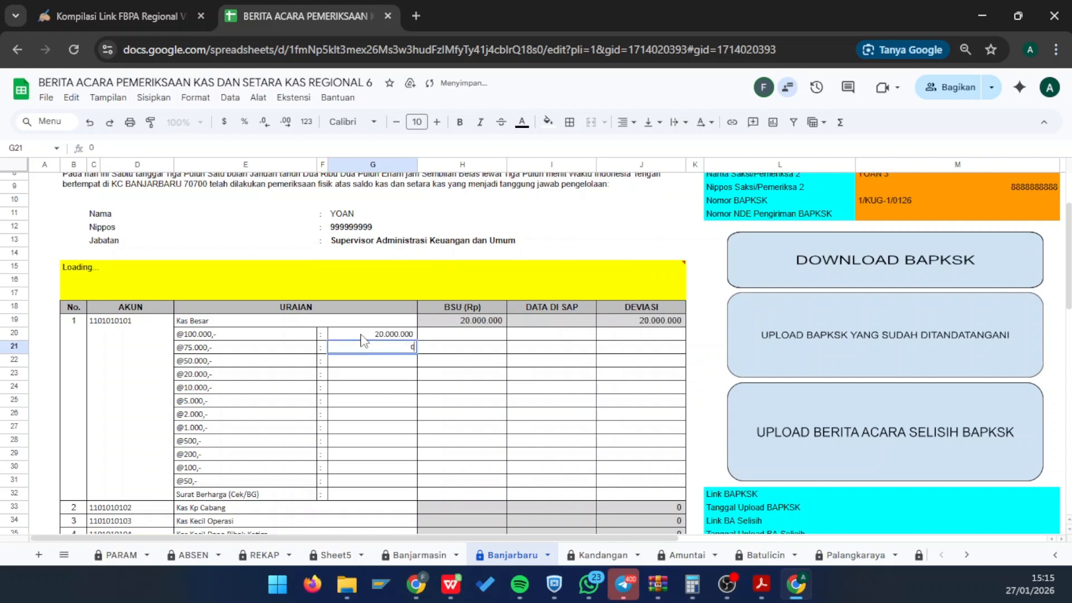
{"action": "key", "text": "Return"}
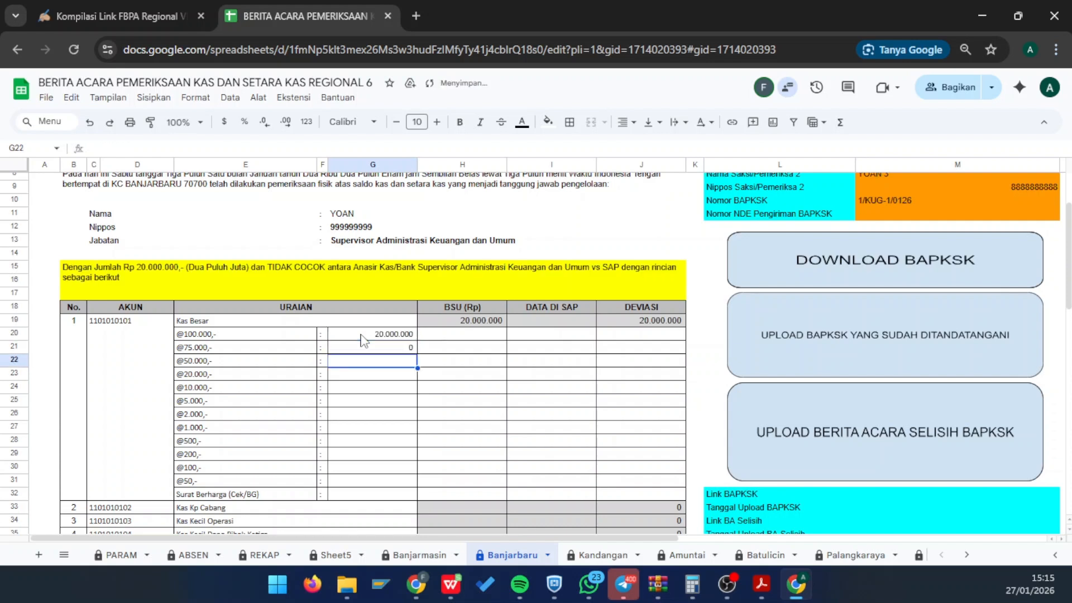
{"action": "type", "text": "5000000"}
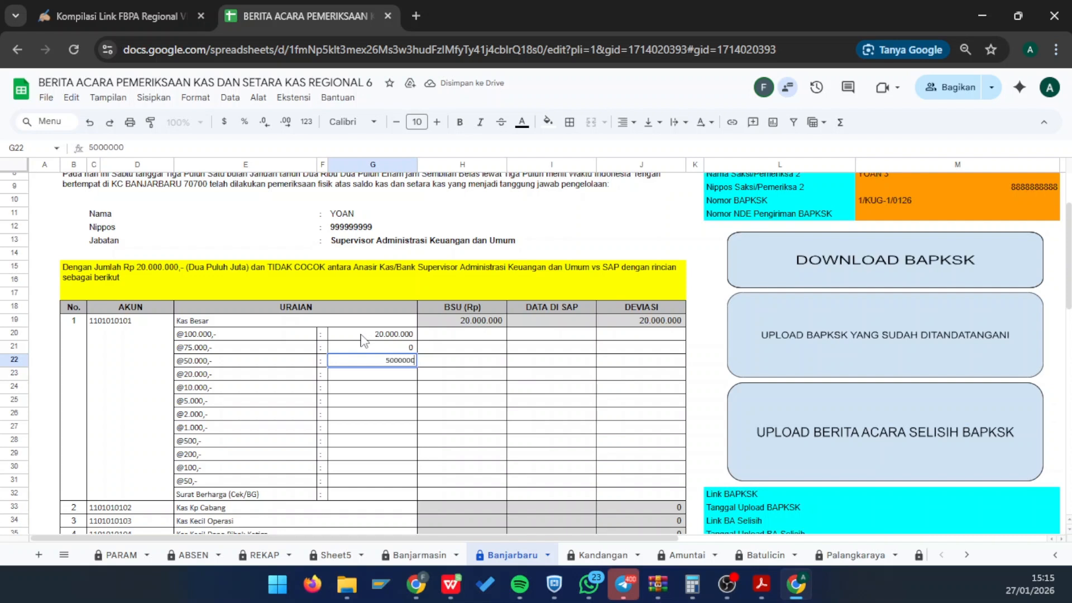
{"action": "key", "text": "Return"}
{"action": "type", "text": "2000000"}
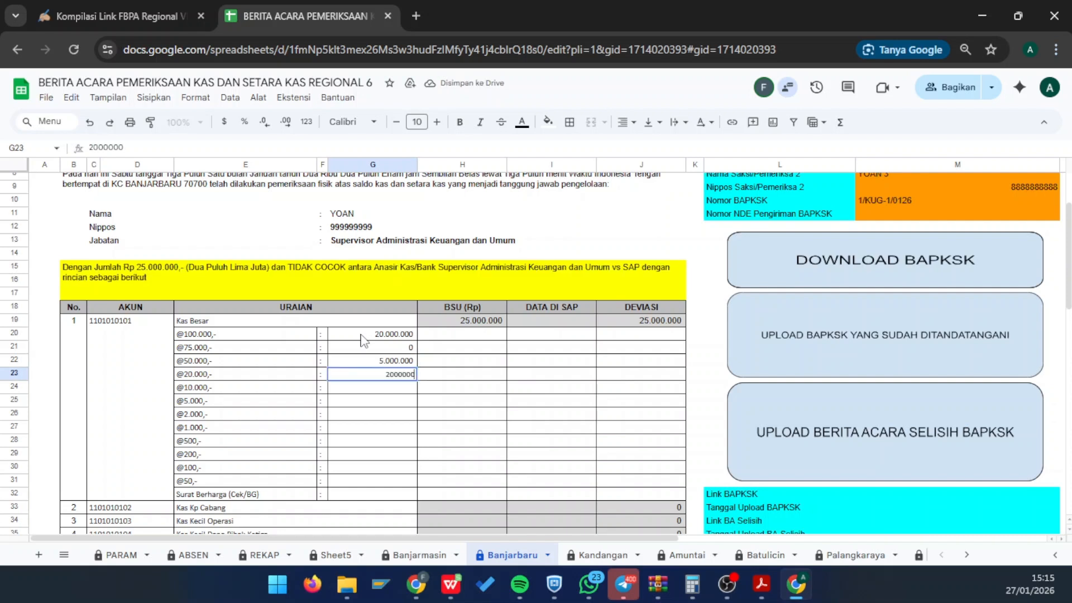
{"action": "key", "text": "Return"}
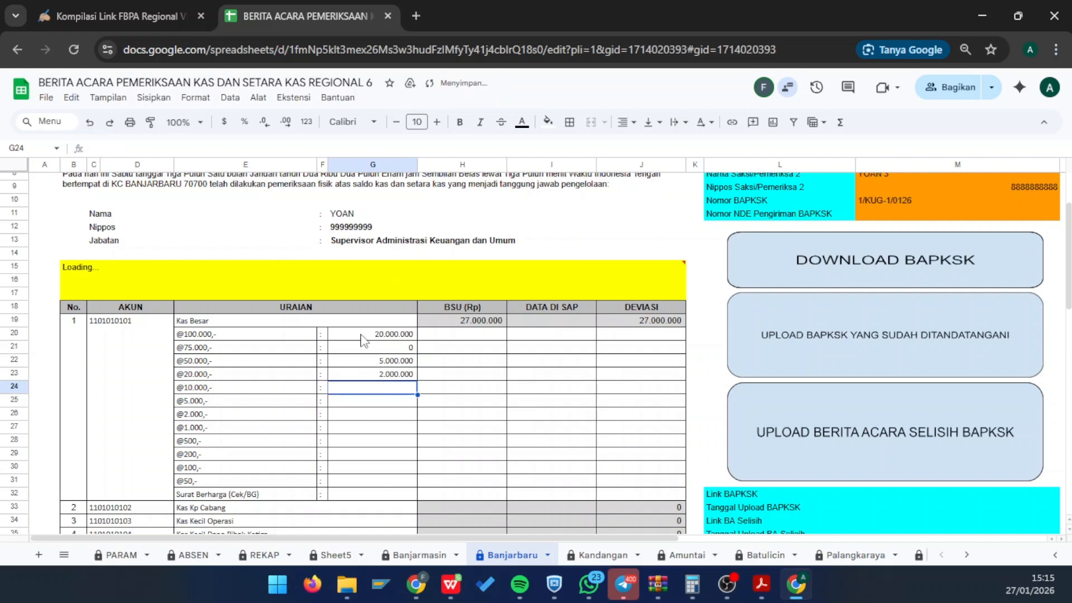
{"action": "type", "text": "1000000"}
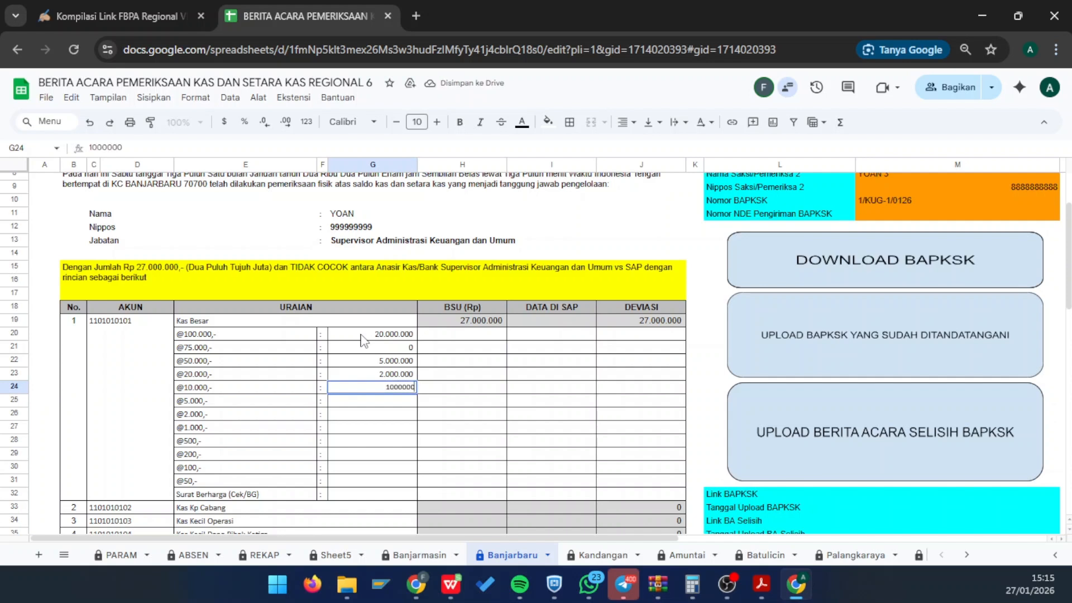
{"action": "key", "text": "Return"}
{"action": "type", "text": "1000000"}
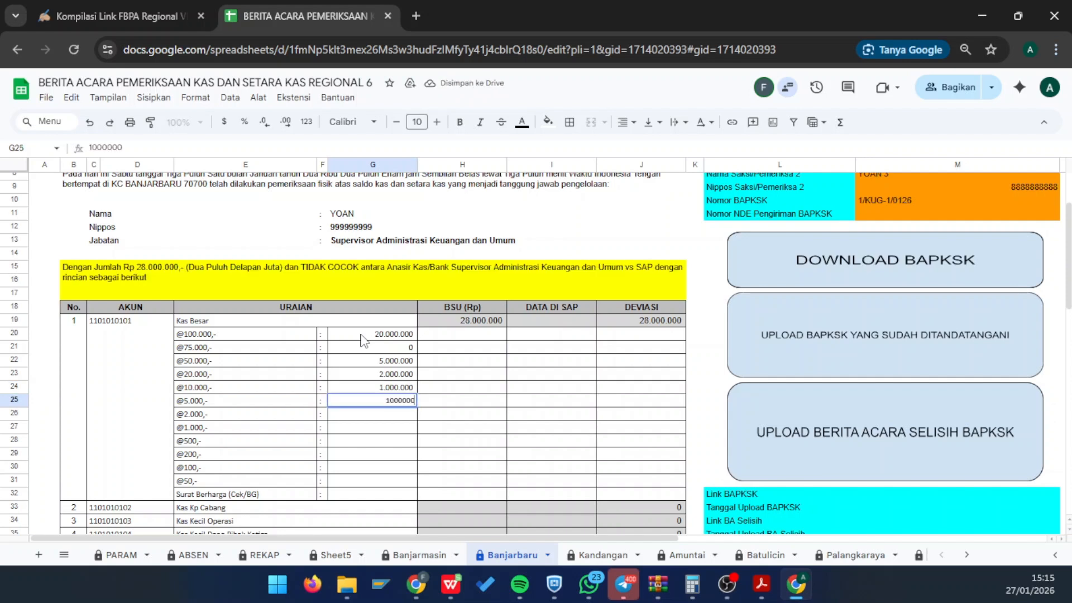
{"action": "key", "text": "Return"}
{"action": "type", "text": "2.000.0"}
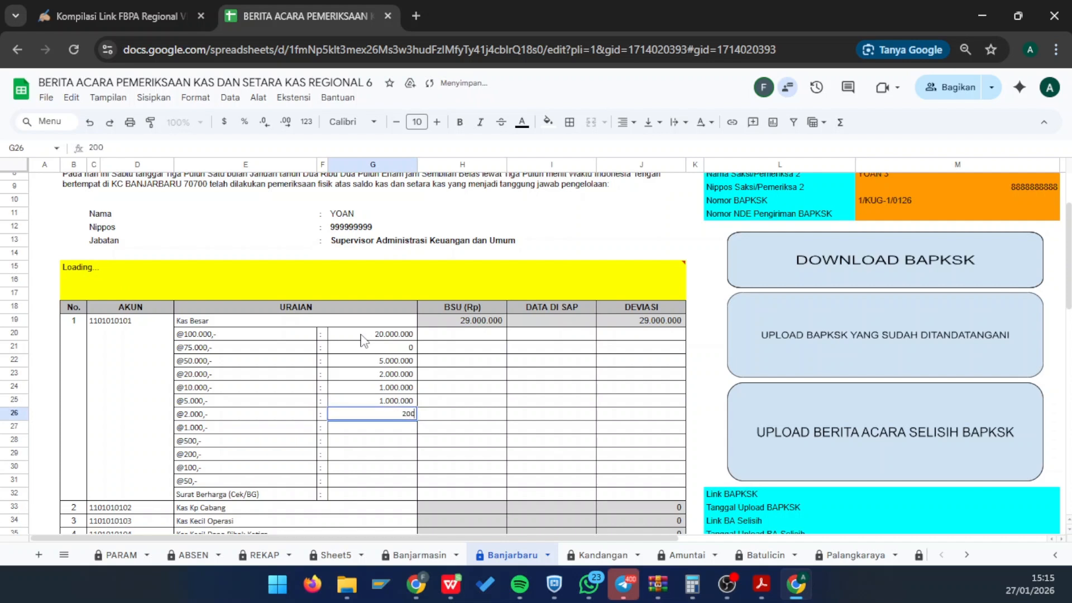
{"action": "type", "text": "0000"}
{"action": "key", "text": "Return"}
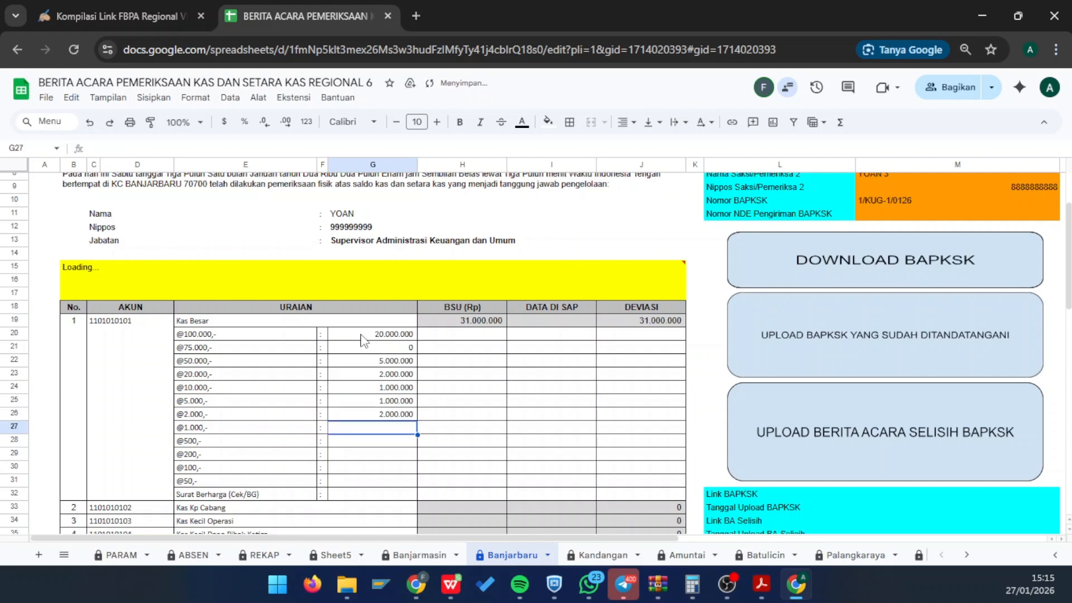
{"action": "type", "text": "0"}
{"action": "key", "text": "Return"}
{"action": "type", "text": "1"}
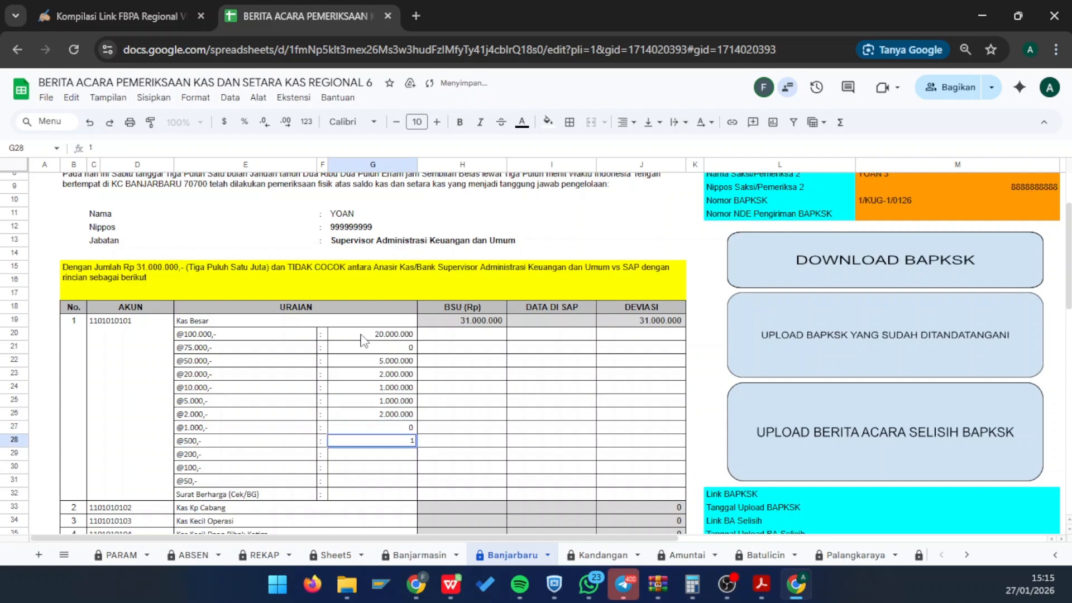
{"action": "key", "text": "Return"}
{"action": "key", "text": "Return"}
{"action": "key", "text": "Return"}
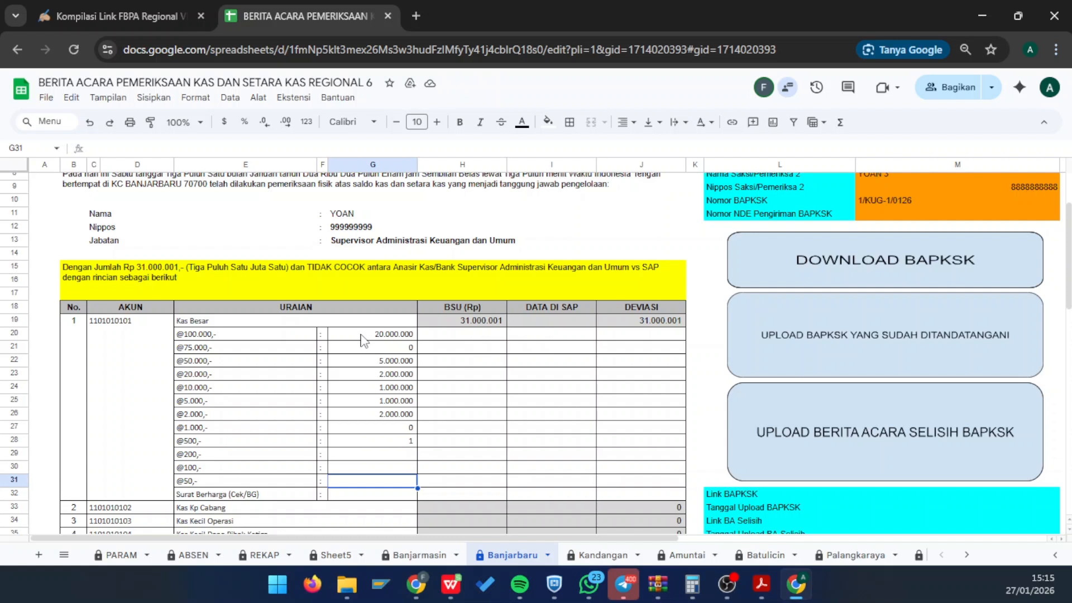
{"action": "type", "text": "765"}
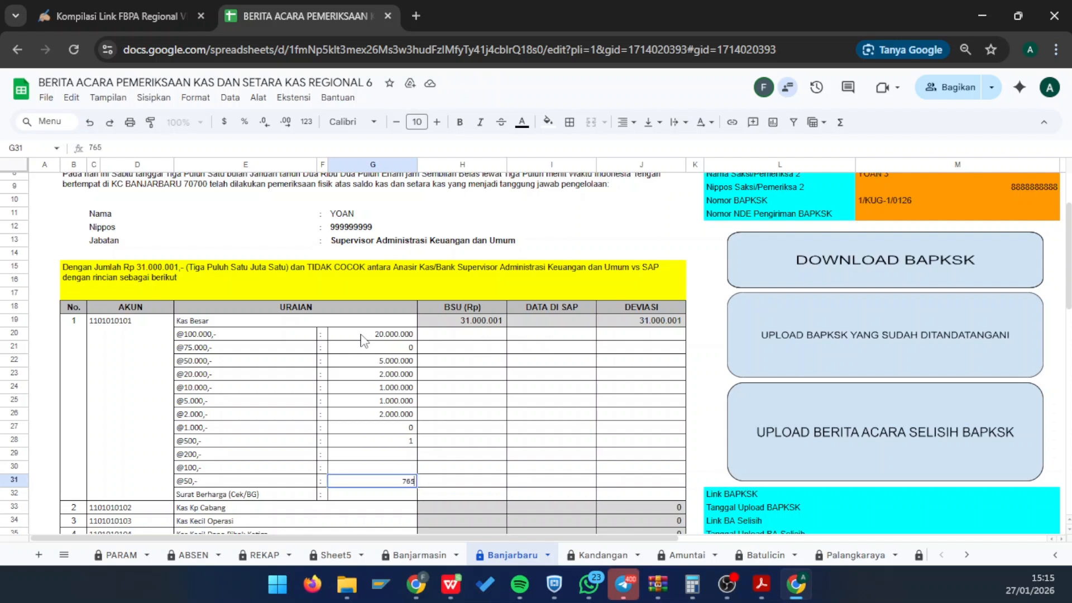
{"action": "key", "text": "Return"}
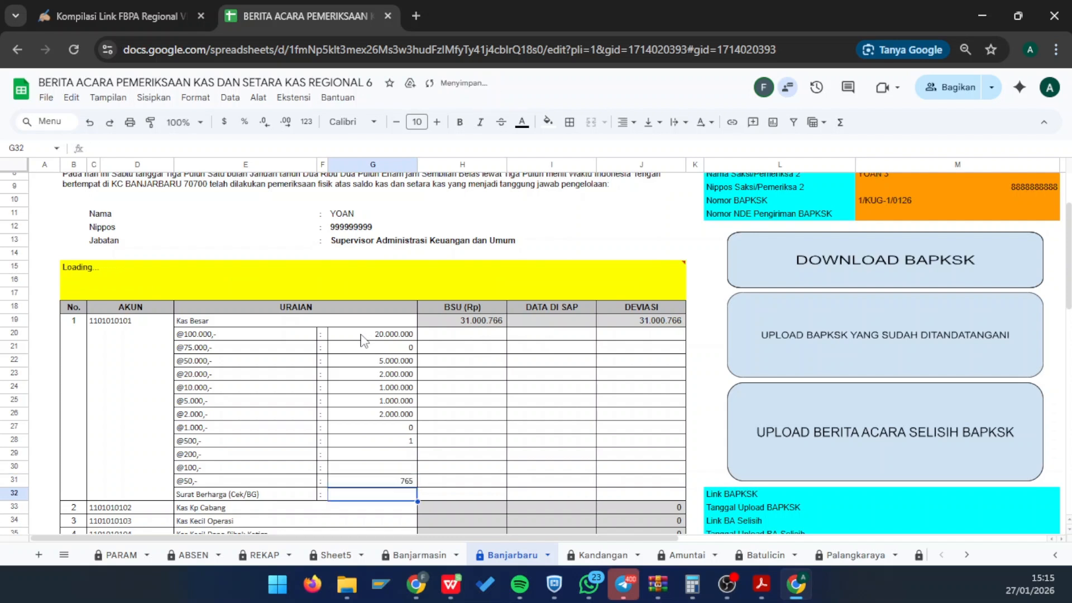
{"action": "left_click", "coordinate": [77, 279]}
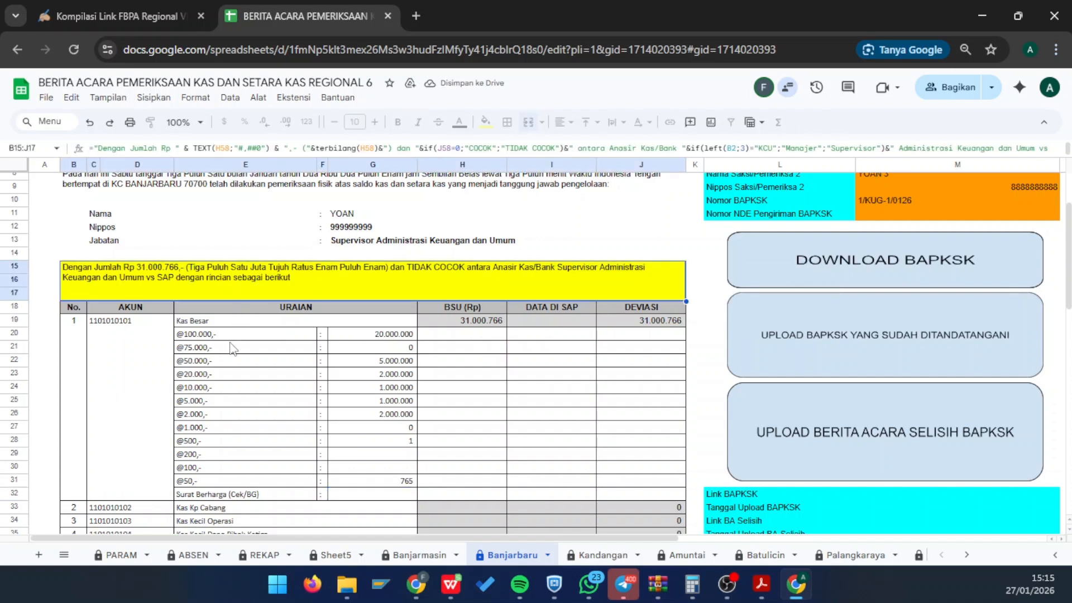
{"action": "left_click", "coordinate": [461, 322]}
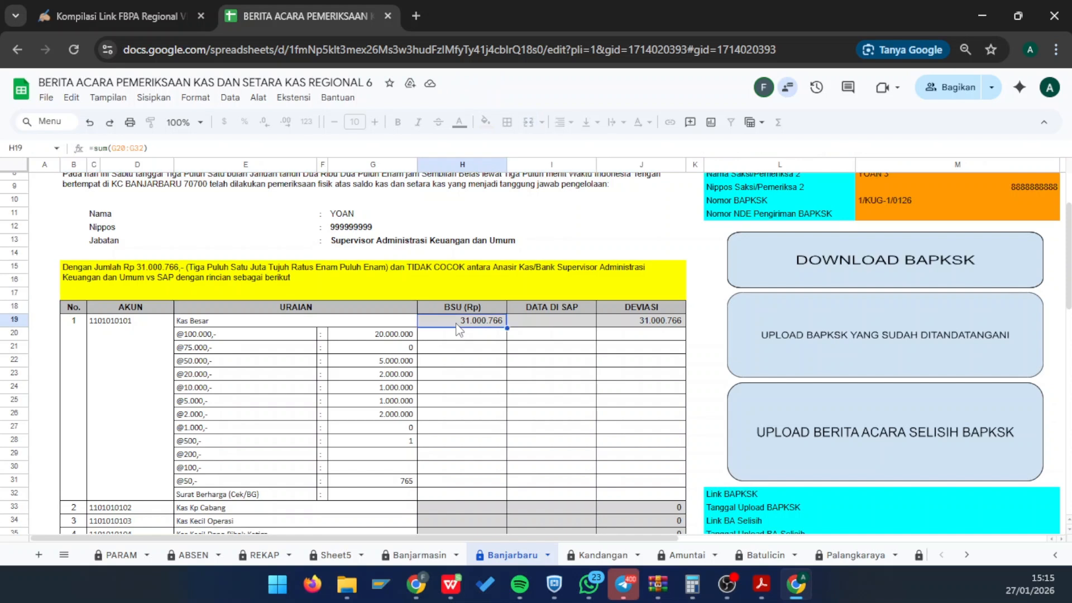
{"action": "left_click", "coordinate": [555, 324]}
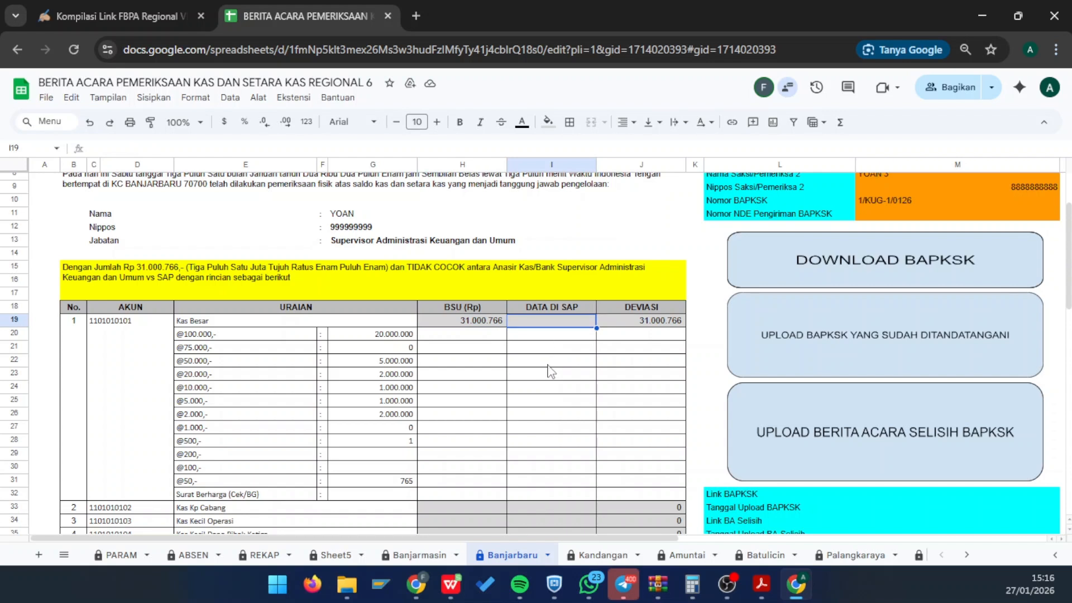
{"action": "left_click", "coordinate": [436, 323]}
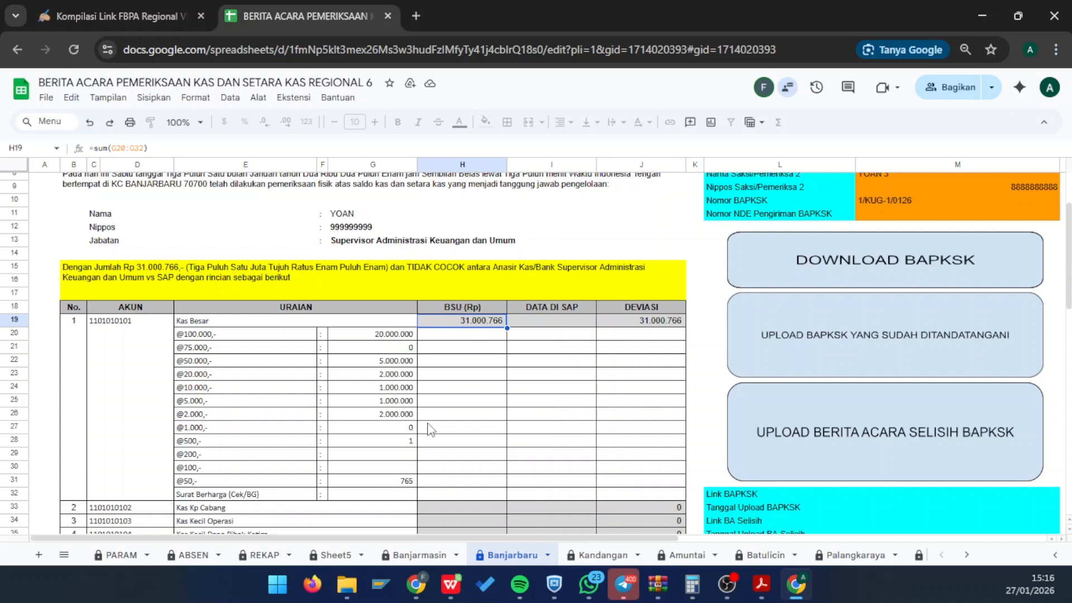
{"action": "scroll", "coordinate": [430, 430], "scroll_direction": "down", "scroll_amount": 2}
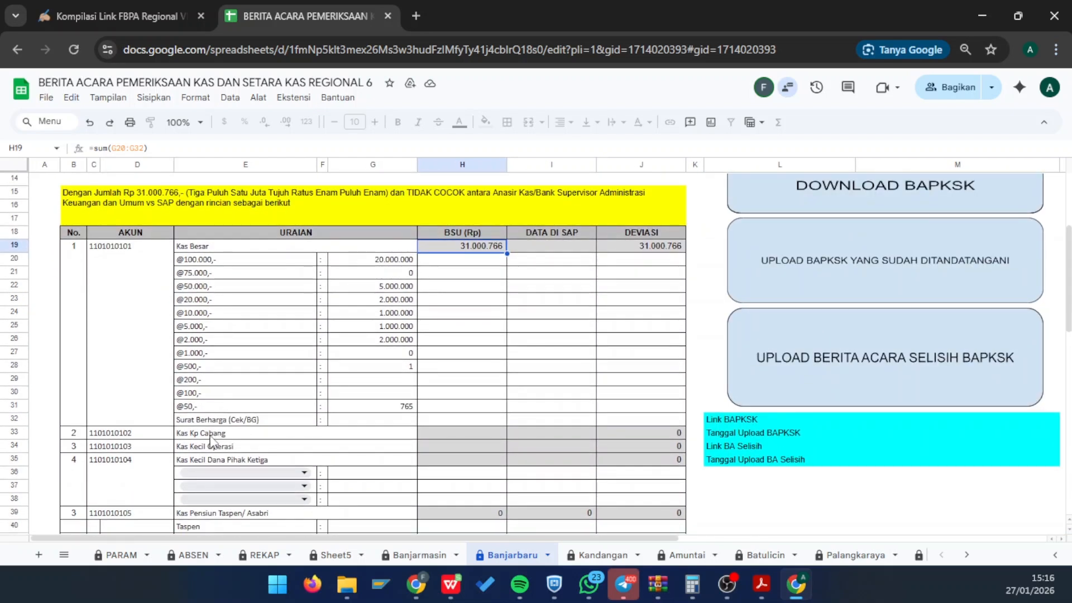
- Enter 0 in H33 for Kas Kp Cabang and 0 in H34 for Kas Kecil Operasi
{"action": "left_click", "coordinate": [210, 435]}
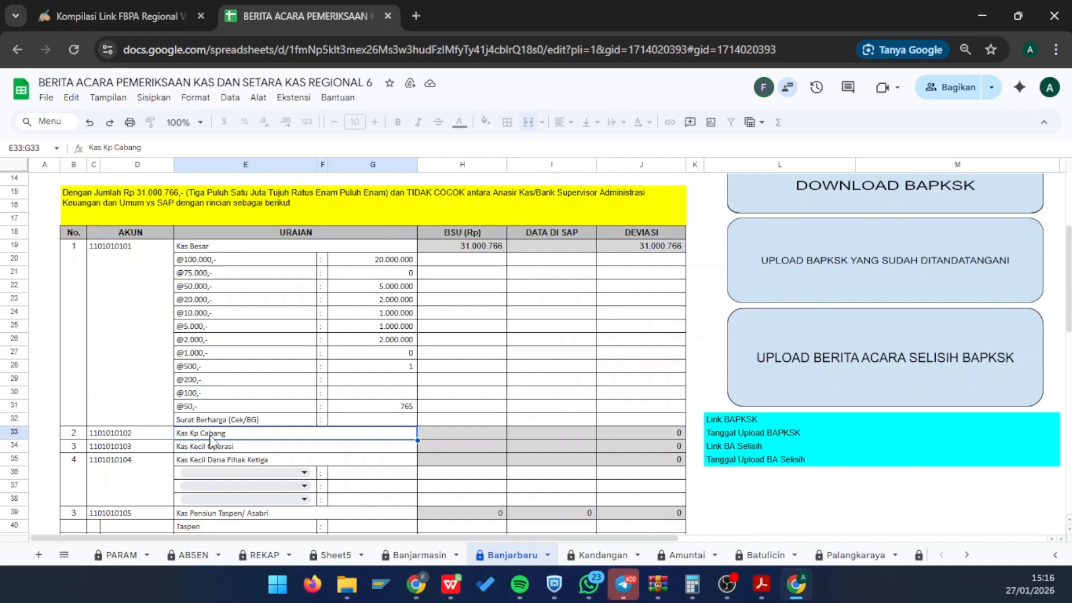
{"action": "left_click", "coordinate": [451, 436]}
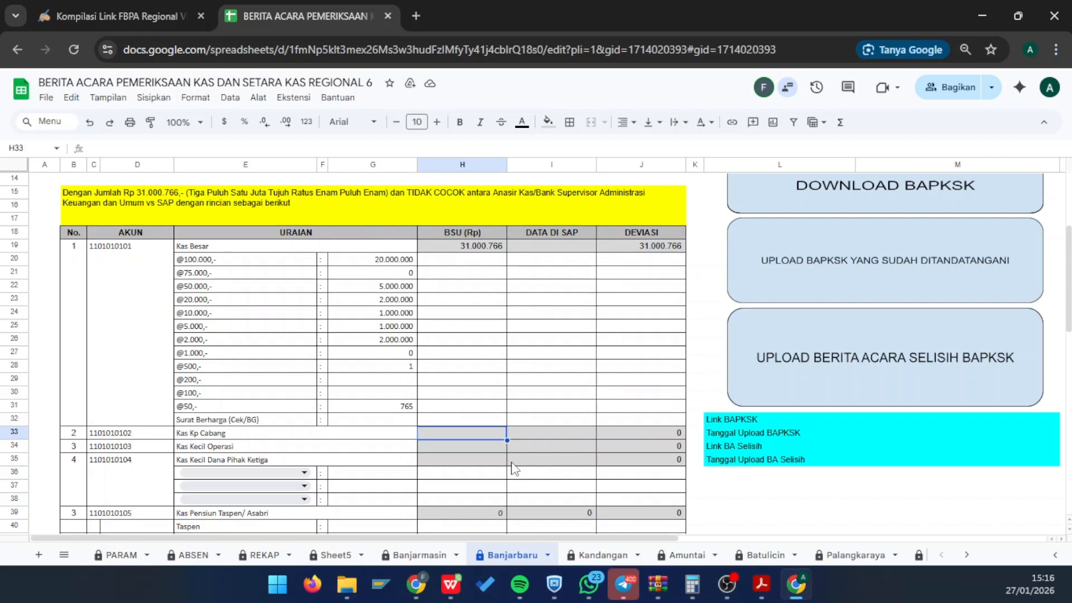
{"action": "type", "text": "0"}
{"action": "key", "text": "Return"}
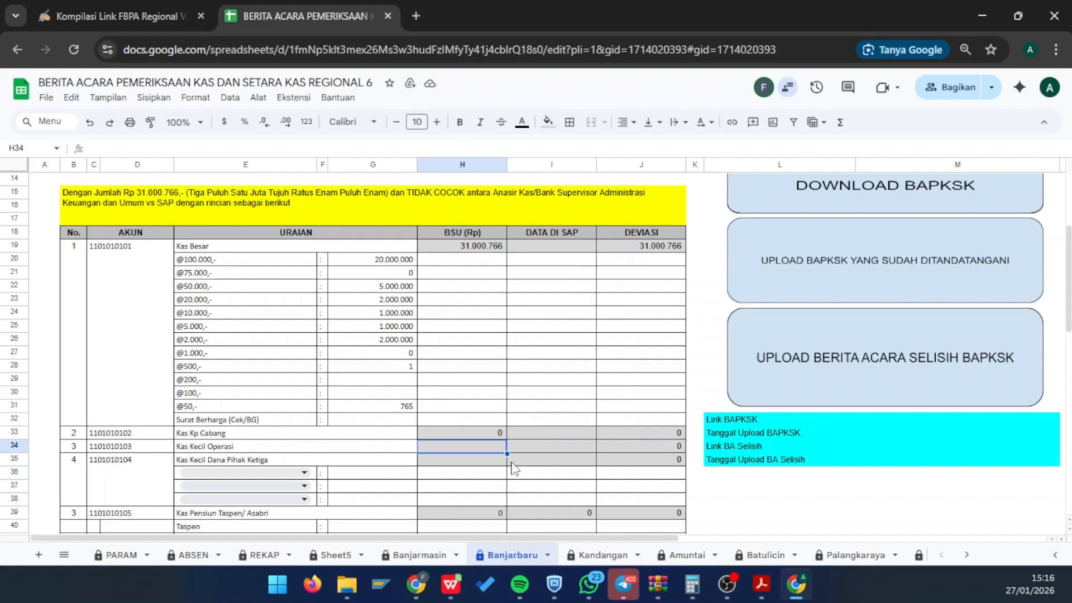
{"action": "type", "text": "0"}
{"action": "key", "text": "Return"}
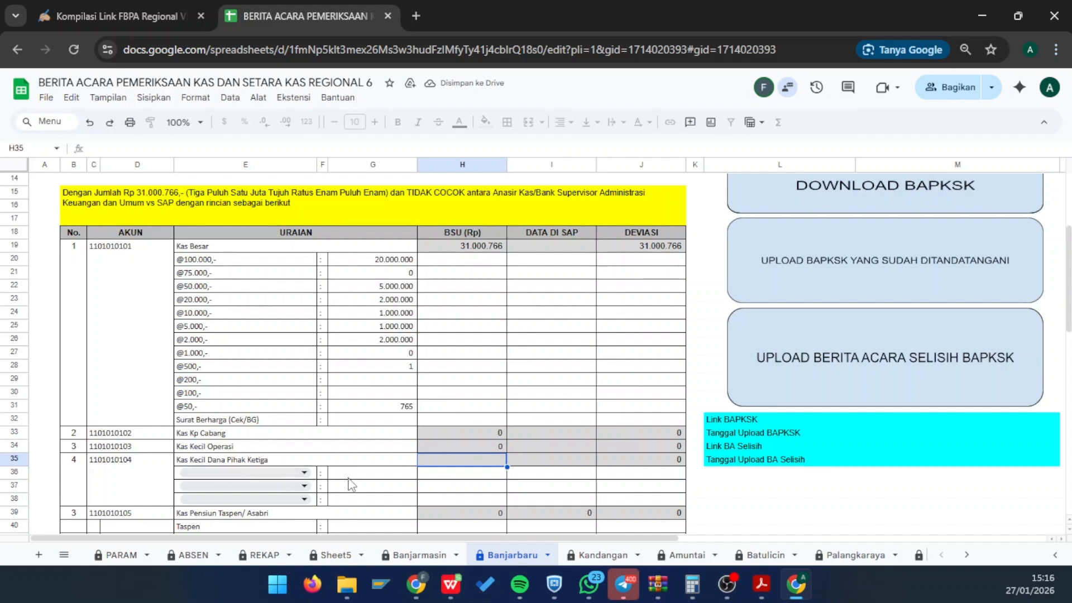
- Pick A in the E36 dropdown and enter 50.000.000 as its amount in G36
{"action": "left_click", "coordinate": [348, 476]}
{"action": "left_click", "coordinate": [303, 475]}
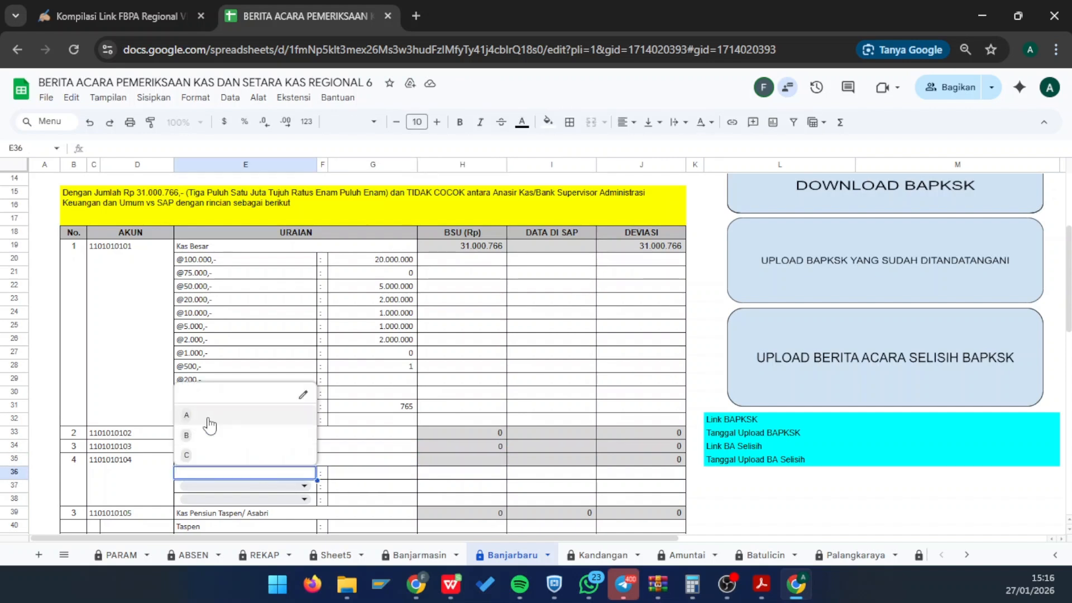
{"action": "left_click", "coordinate": [370, 478]}
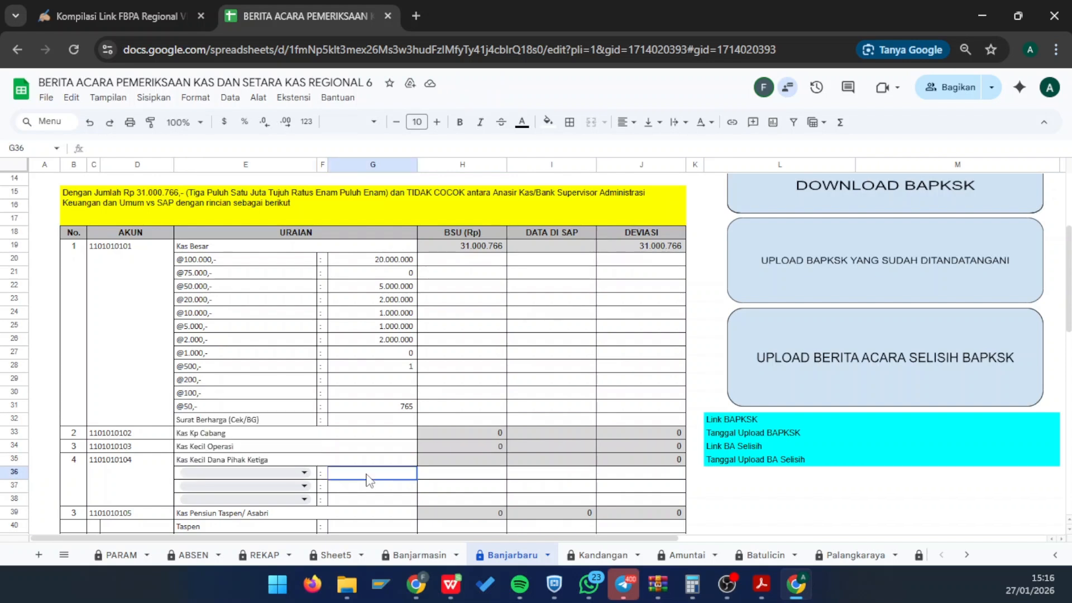
{"action": "left_click", "coordinate": [272, 477]}
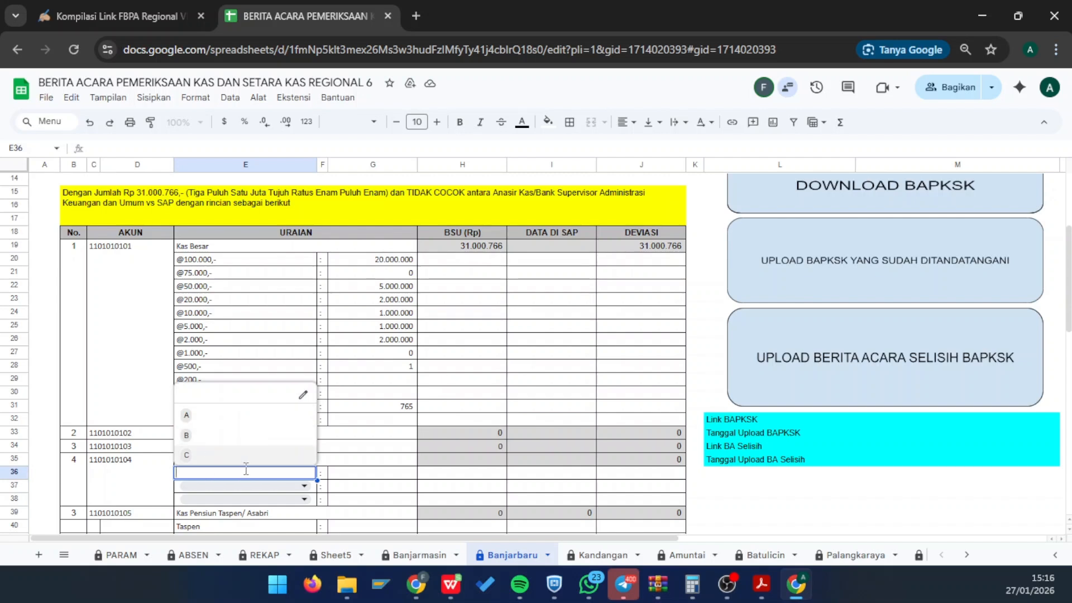
{"action": "left_click", "coordinate": [234, 424]}
{"action": "left_click", "coordinate": [366, 479]}
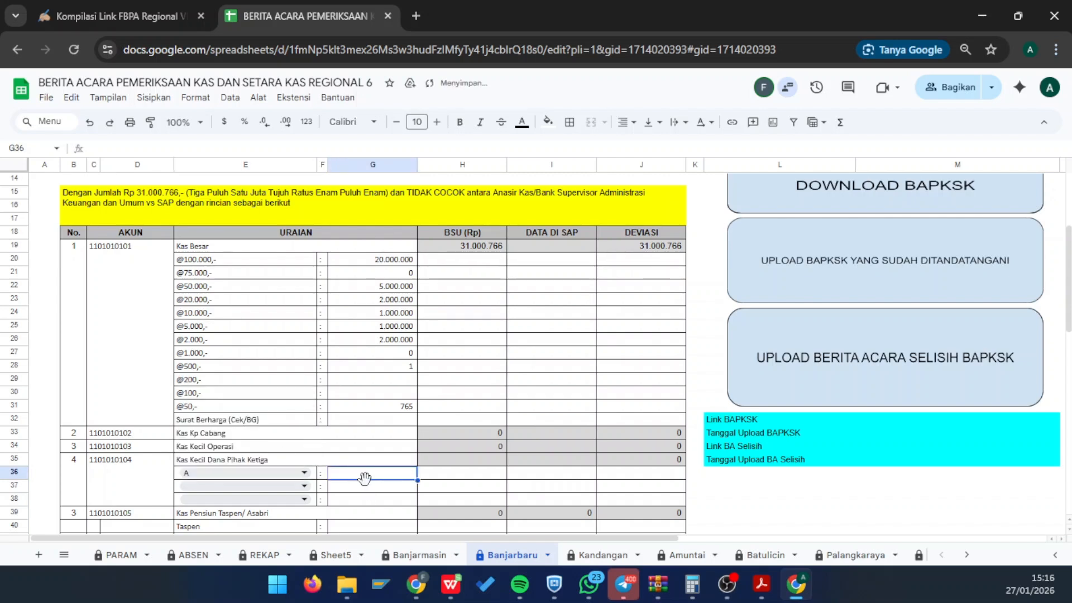
{"action": "type", "text": "50.000."}
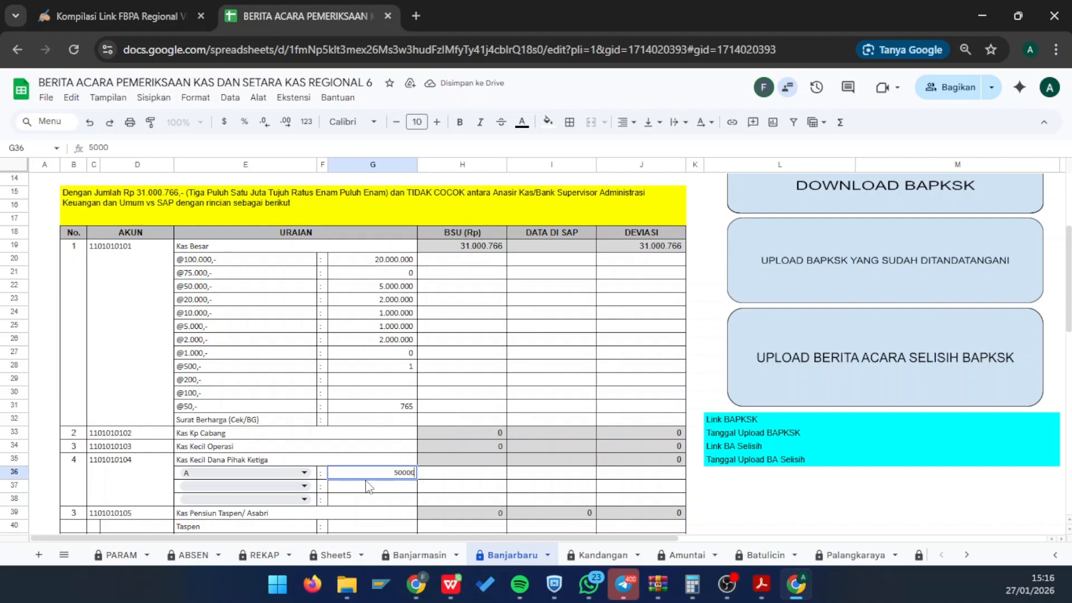
{"action": "type", "text": "000"}
{"action": "key", "text": "Return"}
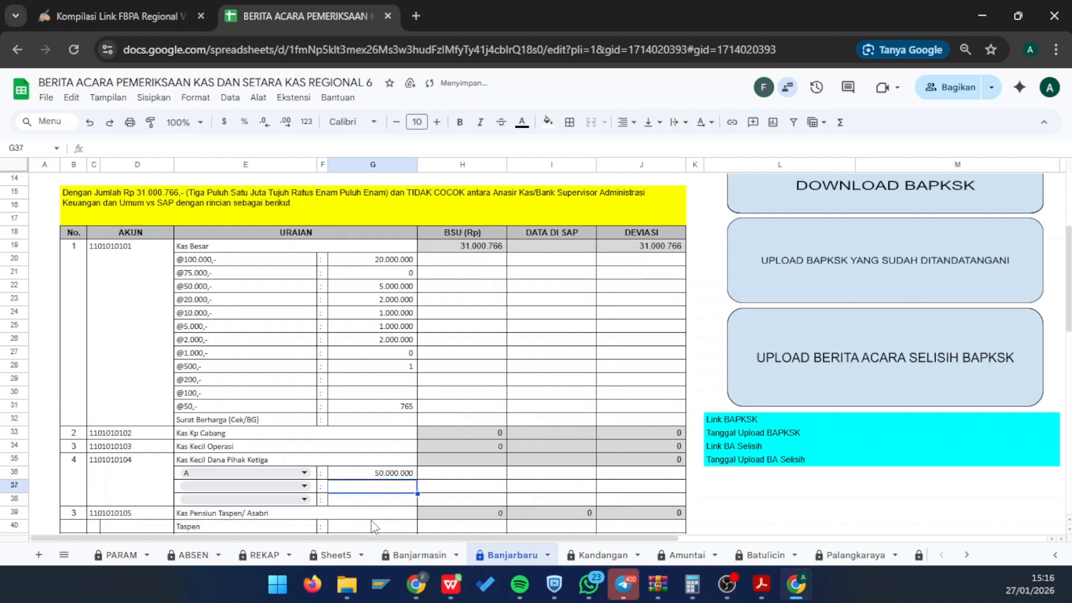
{"action": "scroll", "coordinate": [372, 524], "scroll_direction": "down", "scroll_amount": 1}
{"action": "scroll", "coordinate": [375, 485], "scroll_direction": "down", "scroll_amount": 2}
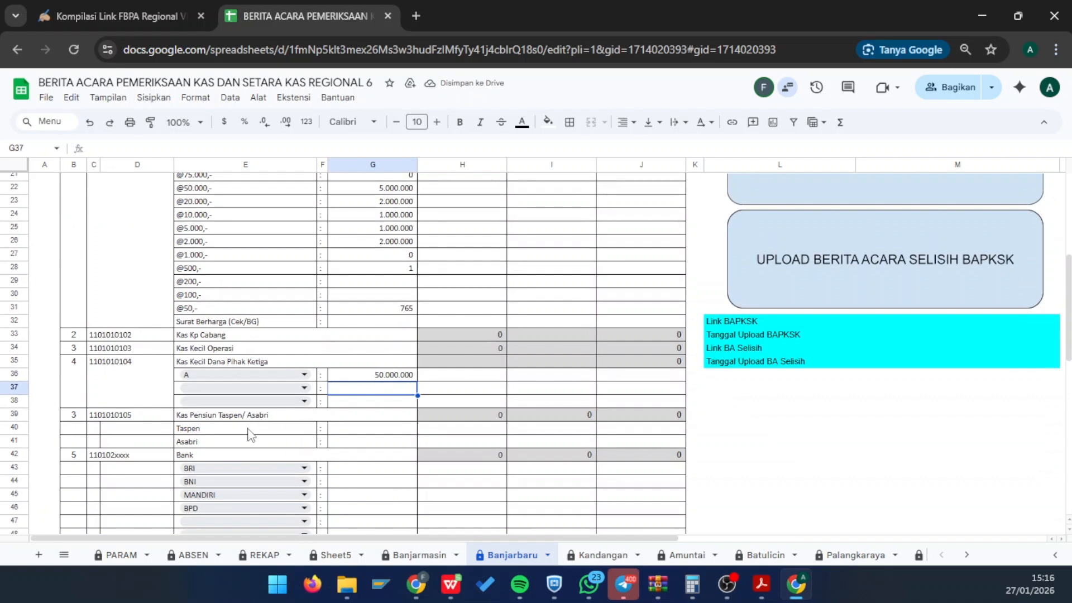
- Compare the Kas Kecil Dana Pihak Ketiga H35 total with Kas Kecil Operasi, then dismiss H35's protected-cell warning
{"action": "left_click", "coordinate": [472, 365]}
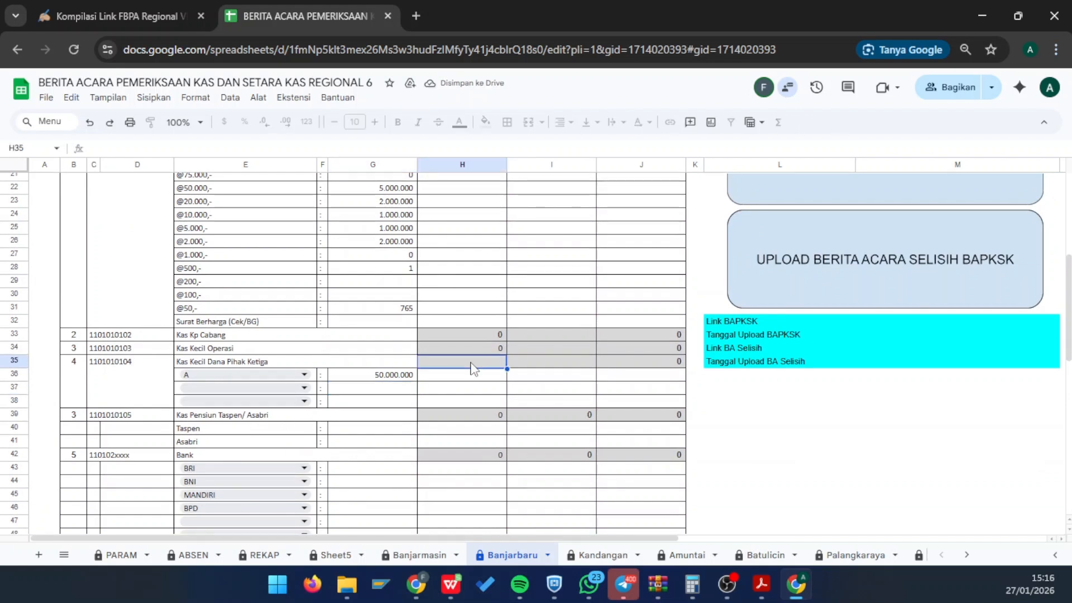
{"action": "left_click", "coordinate": [473, 350]}
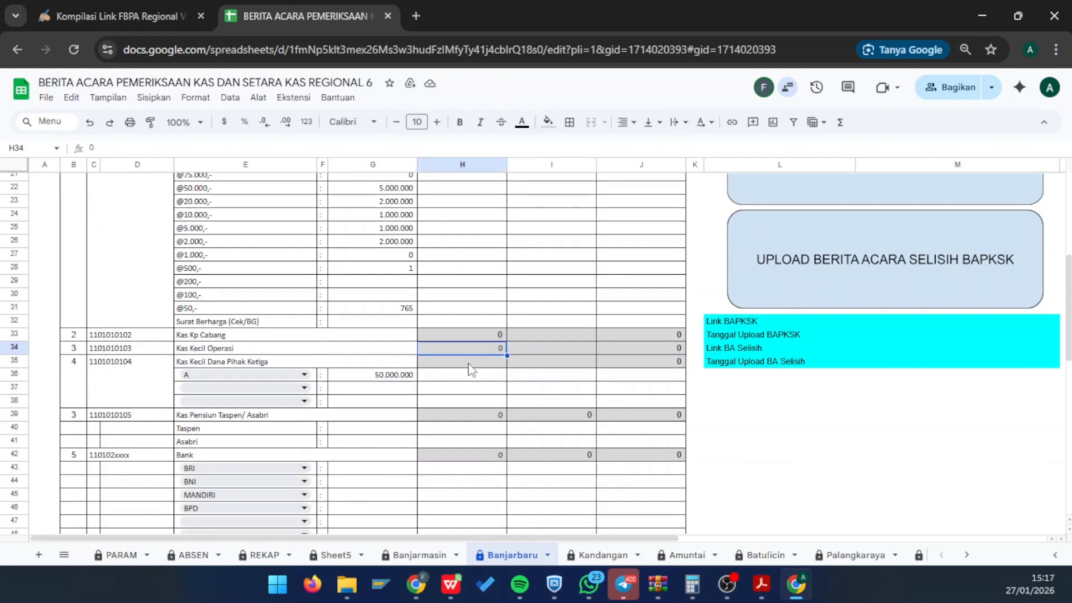
{"action": "left_click", "coordinate": [467, 365]}
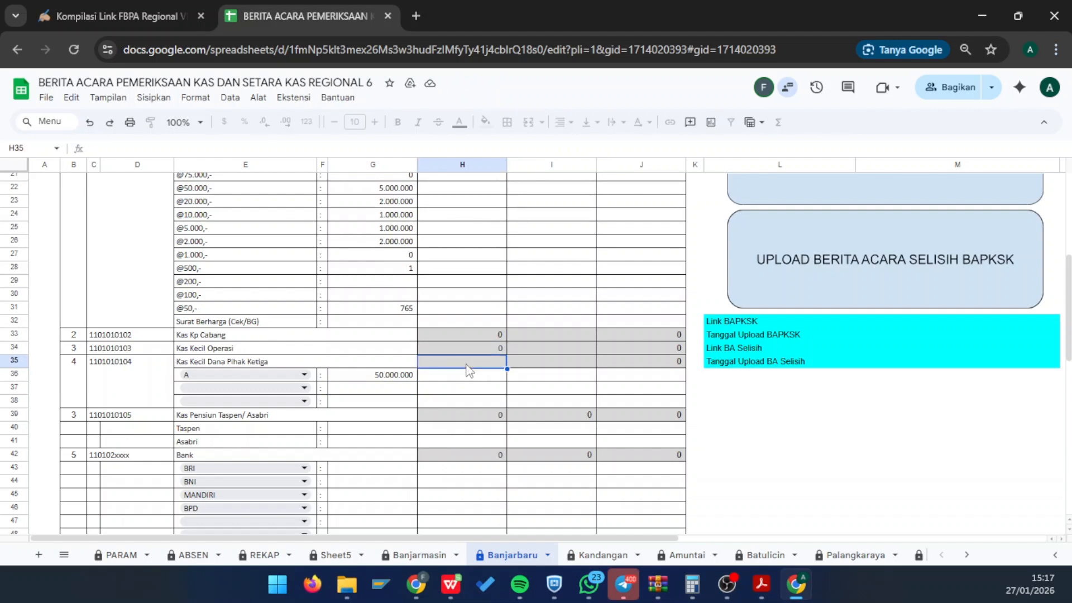
{"action": "double_click", "coordinate": [468, 366]}
{"action": "key", "text": "Escape"}
{"action": "key", "text": "alt+Tab"}
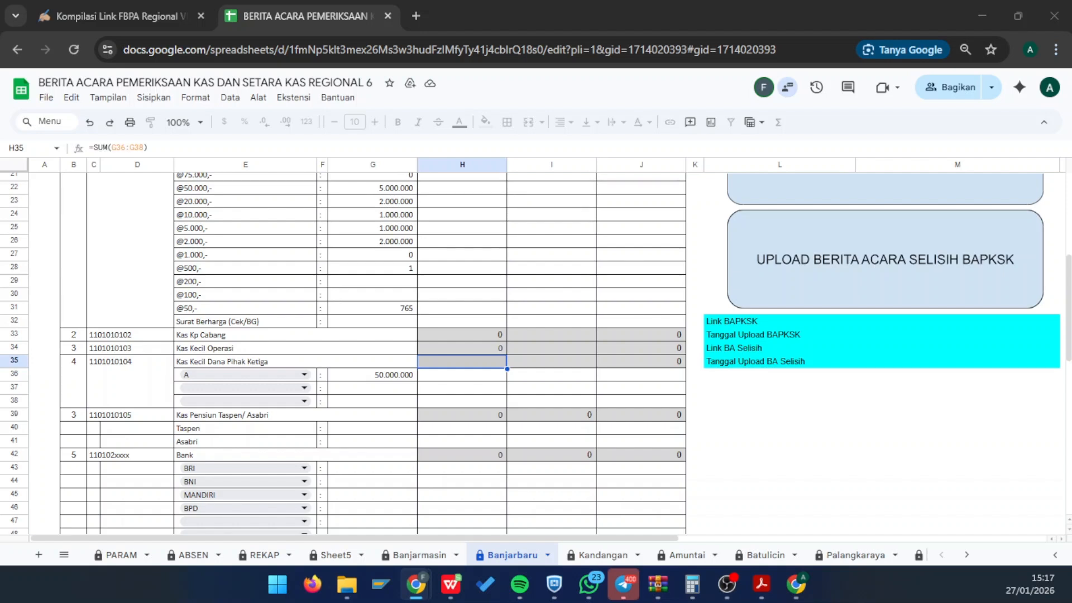
- Type 9.000.000.000 into Taspen (G40) and 1.000.000.000 into Asabri (G41)
{"action": "left_click", "coordinate": [431, 419]}
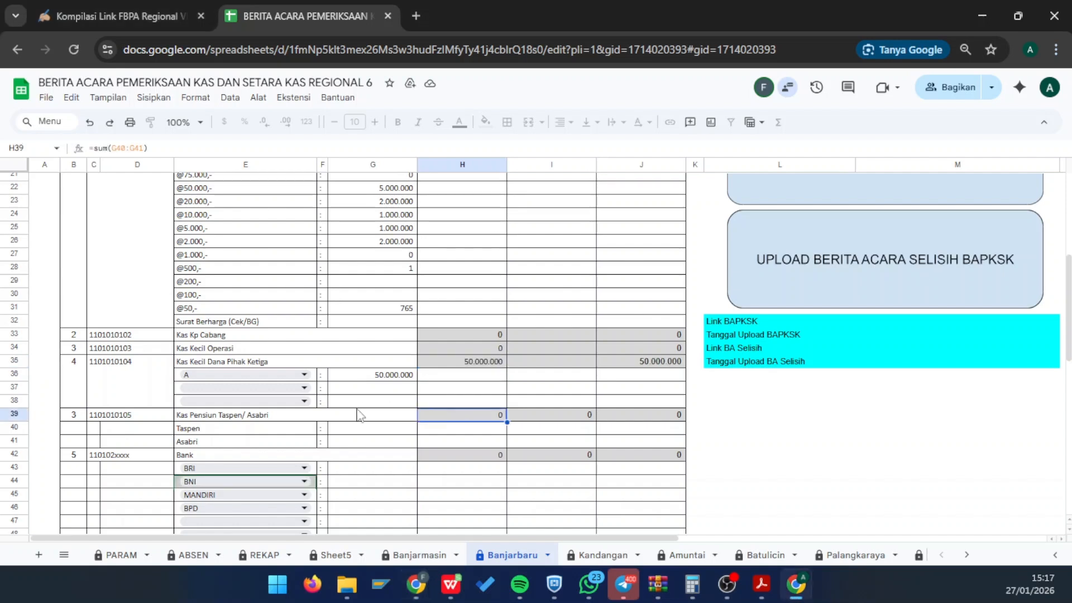
{"action": "left_click", "coordinate": [350, 434]}
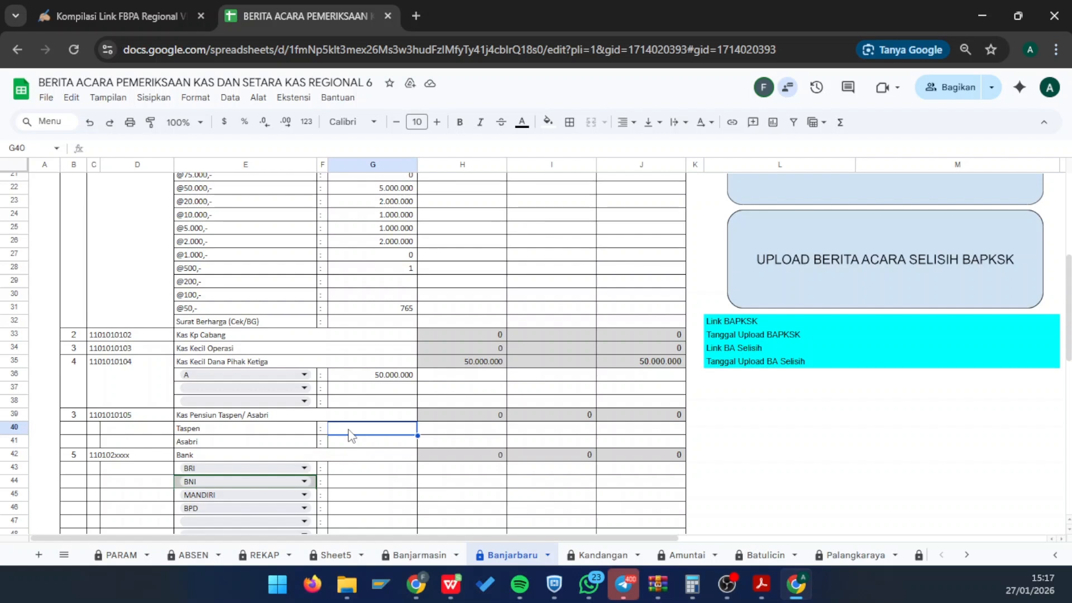
{"action": "type", "text": "9.000."}
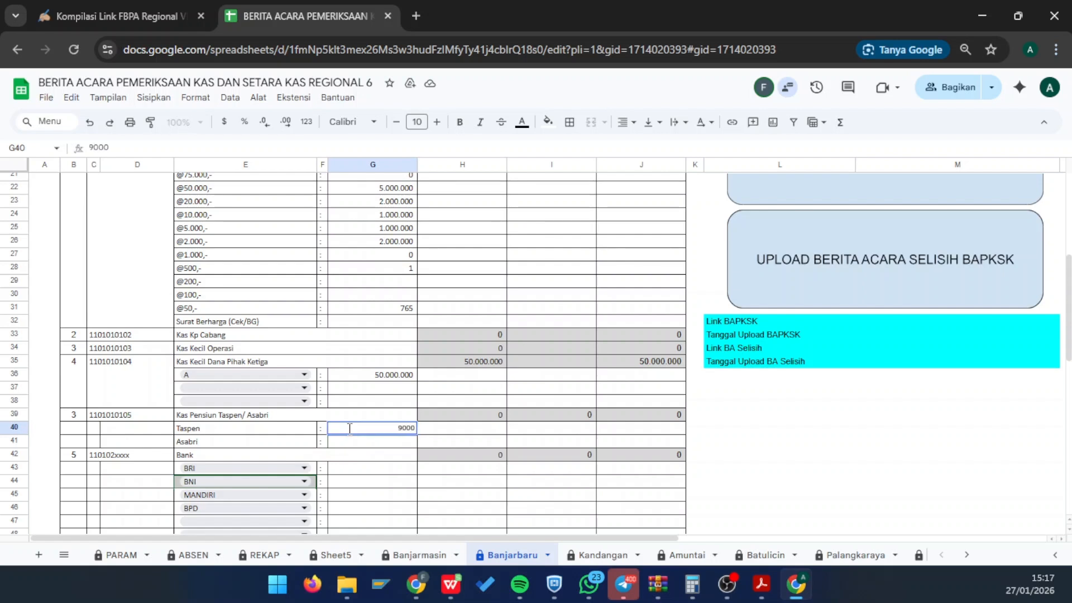
{"action": "type", "text": "000.000"}
{"action": "key", "text": "Return"}
{"action": "type", "text": "1"}
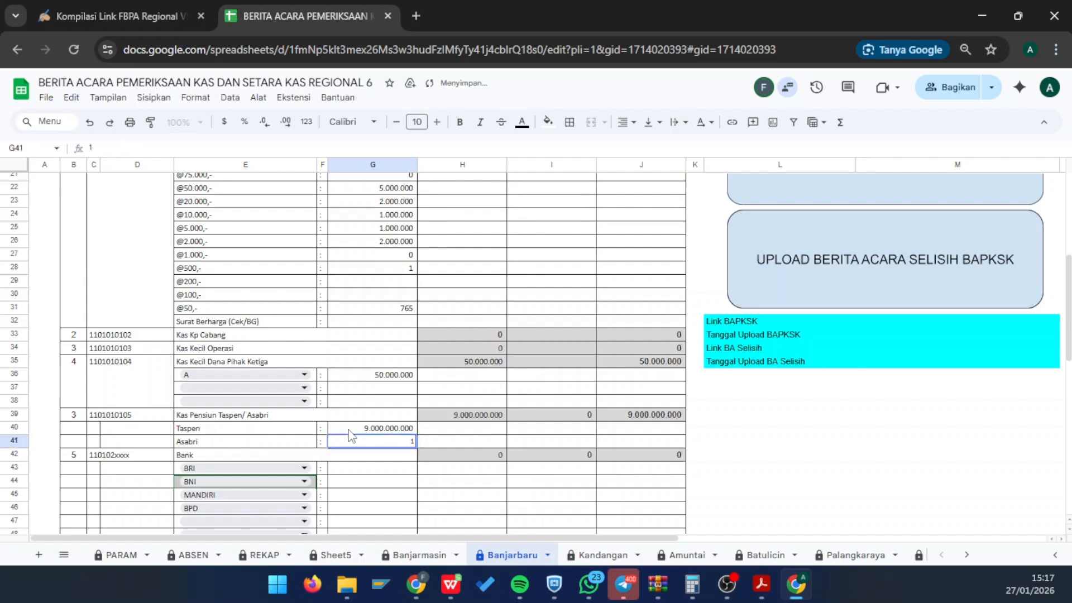
{"action": "type", "text": ".000."}
{"action": "type", "text": "000.000"}
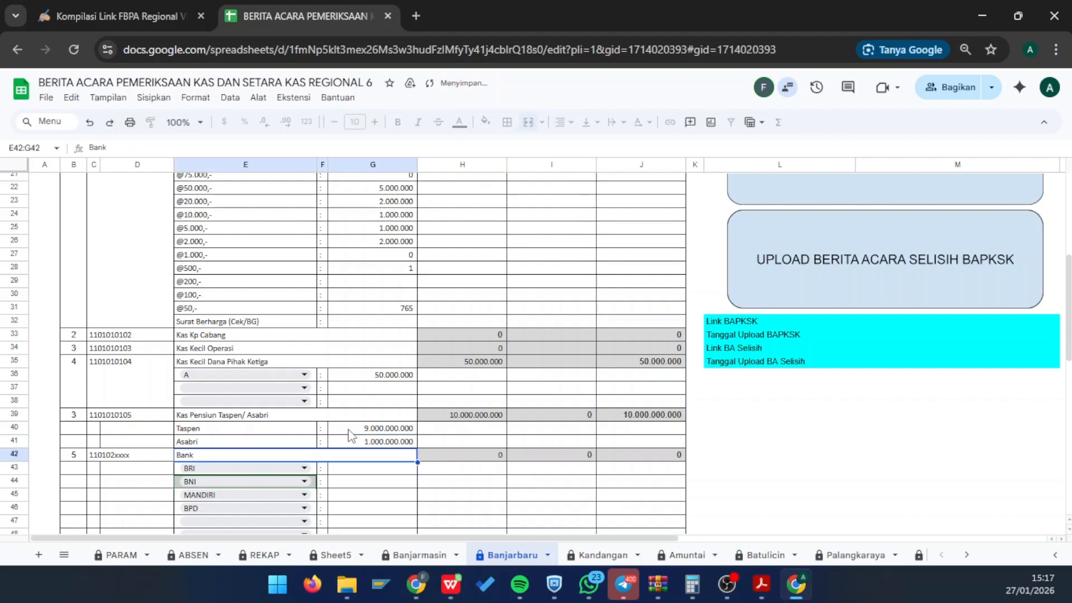
{"action": "key", "text": "Return"}
{"action": "scroll", "coordinate": [364, 441], "scroll_direction": "down", "scroll_amount": 1}
{"action": "left_click", "coordinate": [373, 410]}
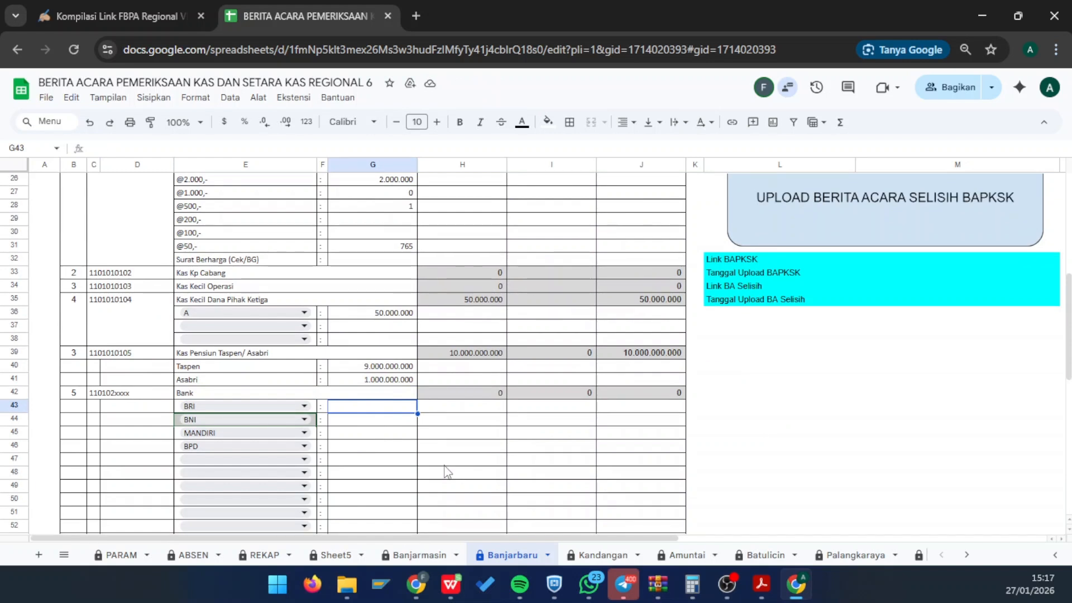
{"action": "type", "text": "1000000"}
{"action": "key", "text": "Return"}
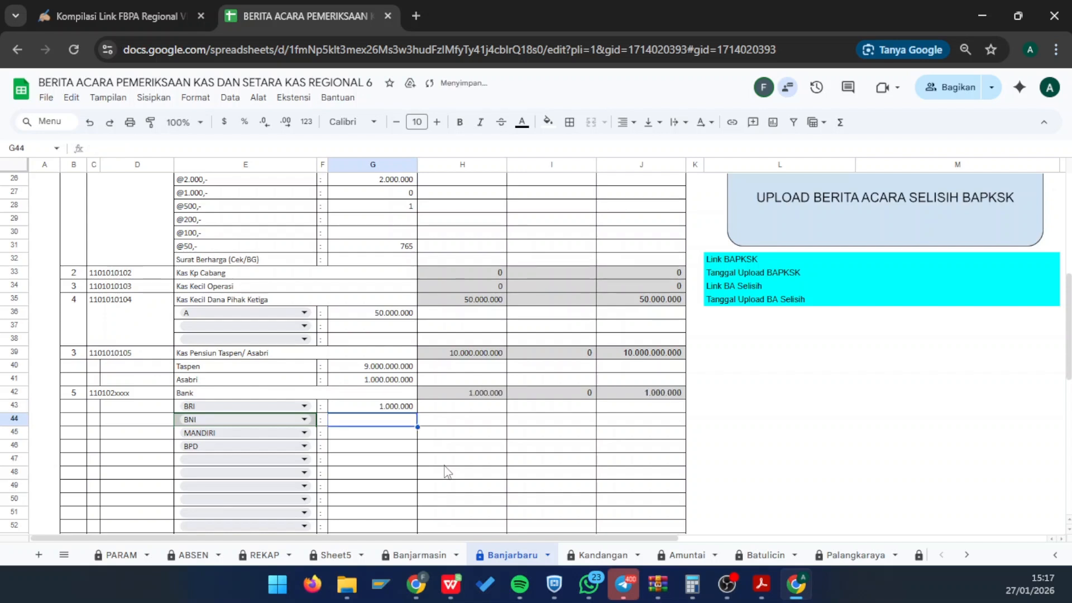
{"action": "type", "text": "2500000"}
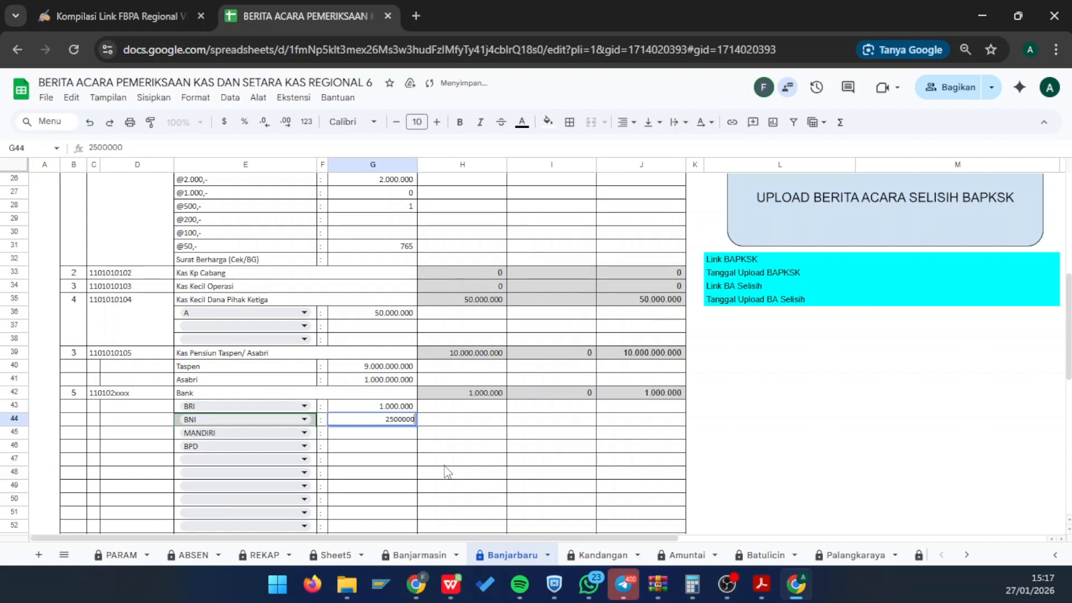
{"action": "key", "text": "Return"}
{"action": "type", "text": "1300000"}
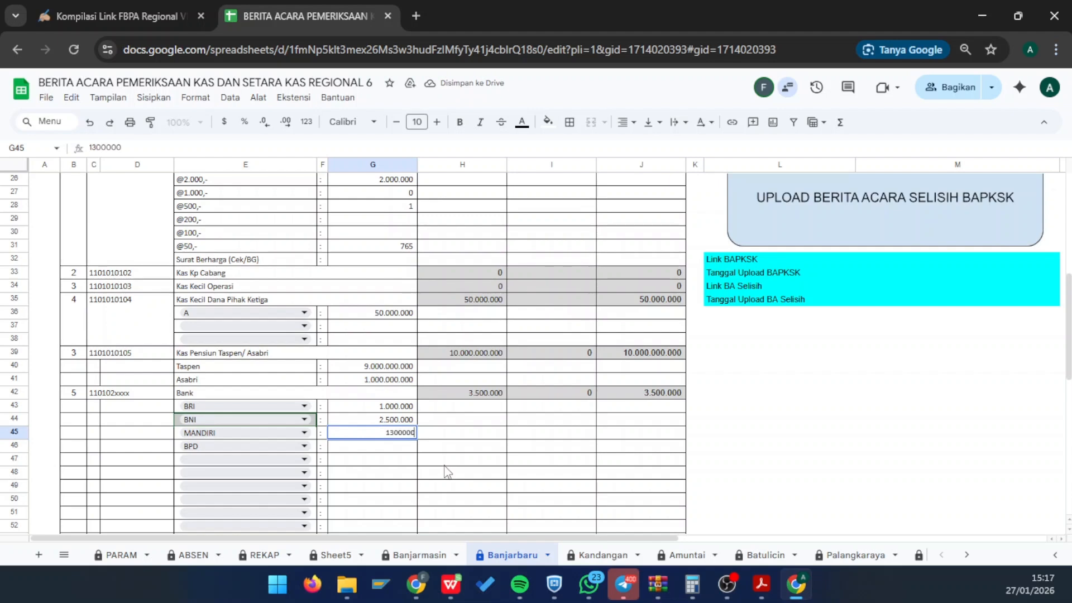
{"action": "key", "text": "Return"}
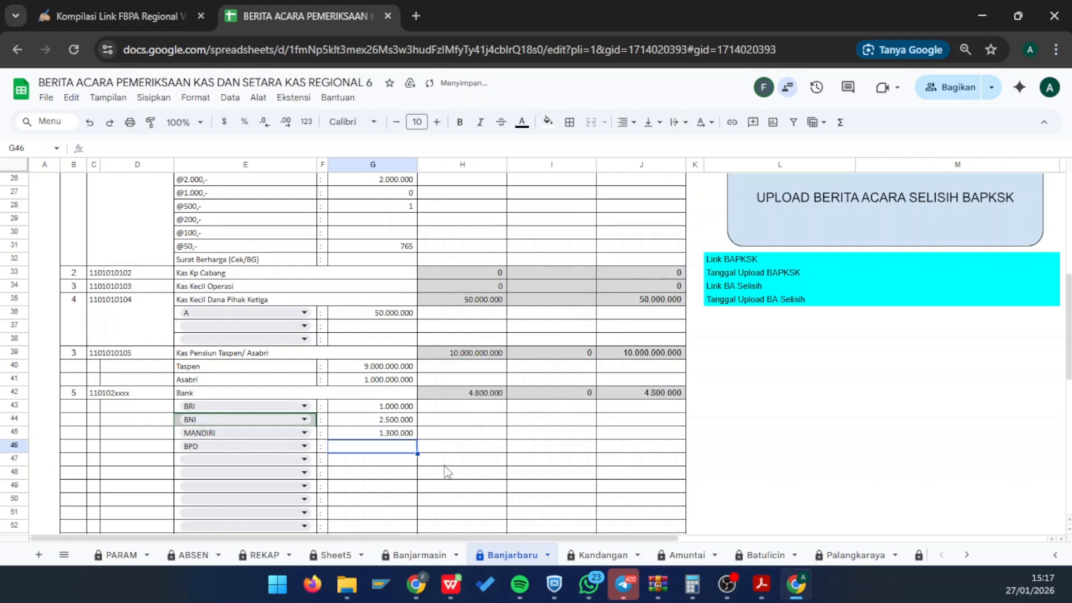
{"action": "scroll", "coordinate": [290, 467], "scroll_direction": "down", "scroll_amount": 1}
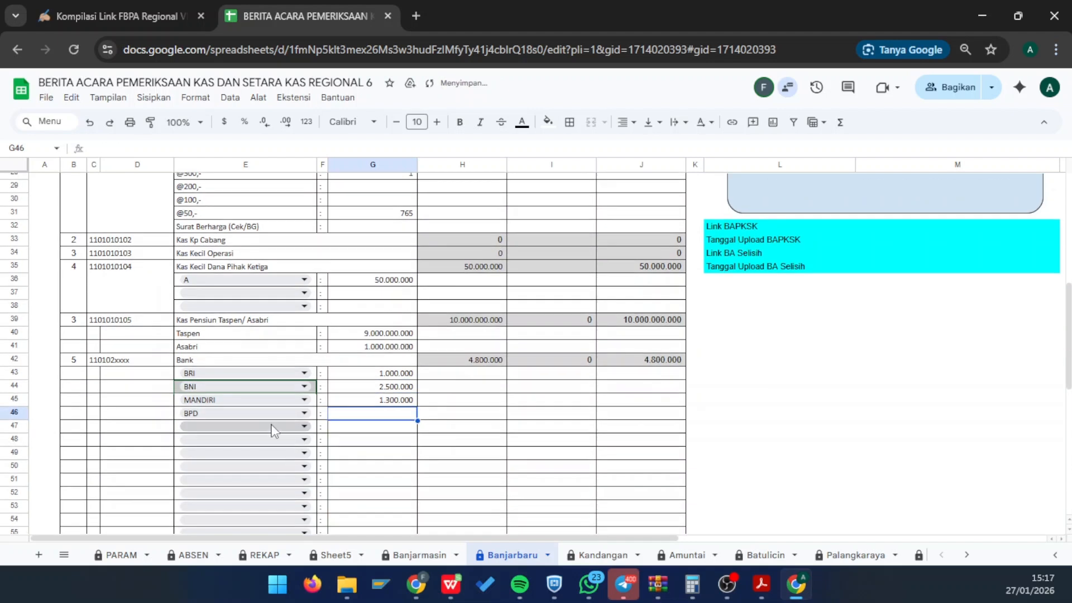
{"action": "scroll", "coordinate": [273, 434], "scroll_direction": "down", "scroll_amount": 1}
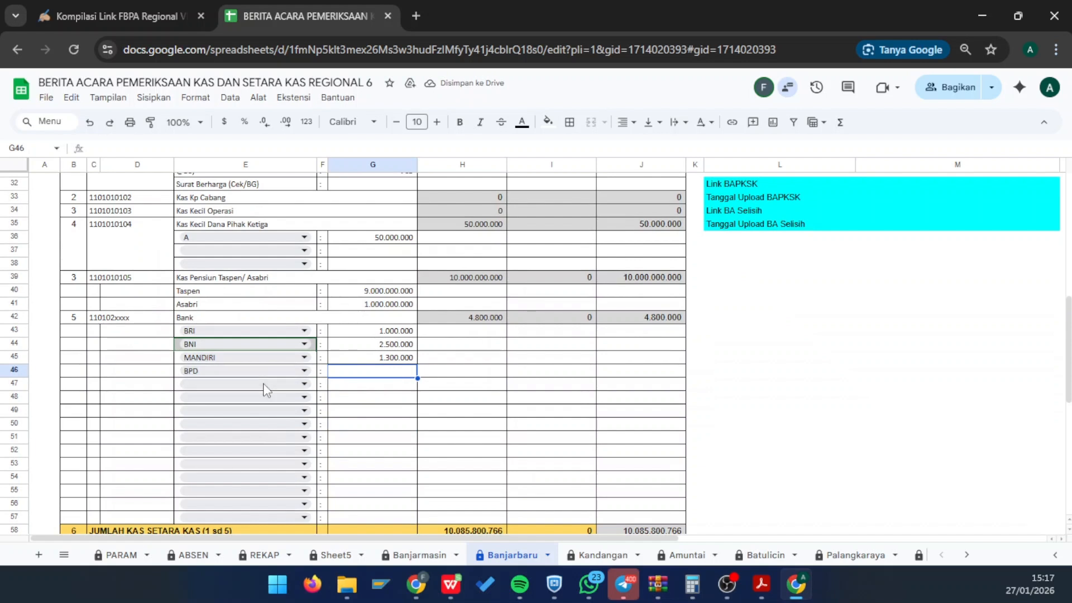
{"action": "left_click", "coordinate": [268, 384]}
{"action": "scroll", "coordinate": [249, 479], "scroll_direction": "down", "scroll_amount": 2}
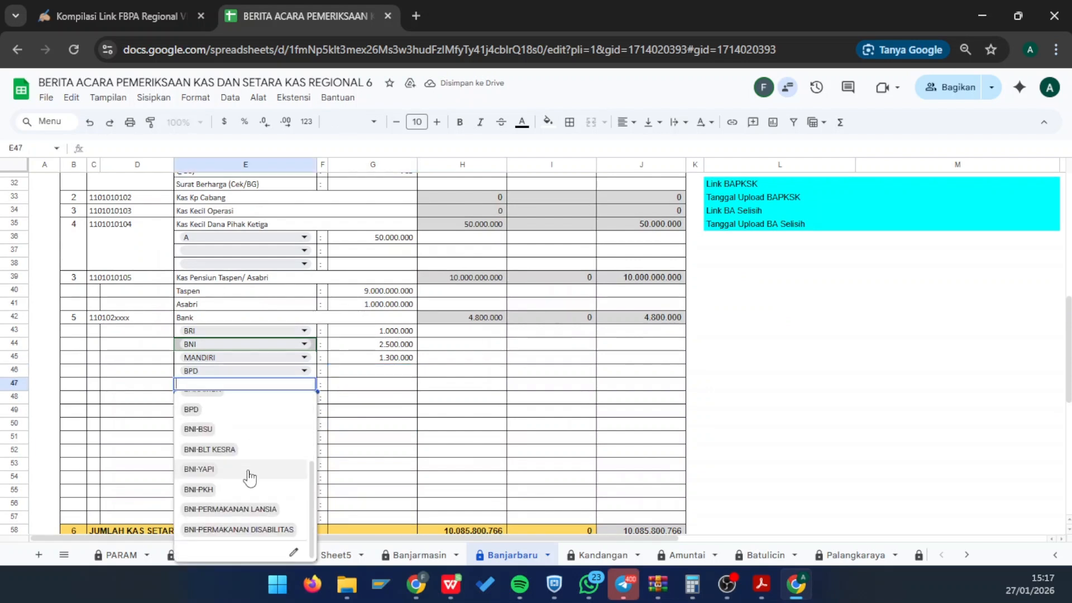
{"action": "left_click", "coordinate": [400, 397]}
{"action": "left_click", "coordinate": [278, 402]}
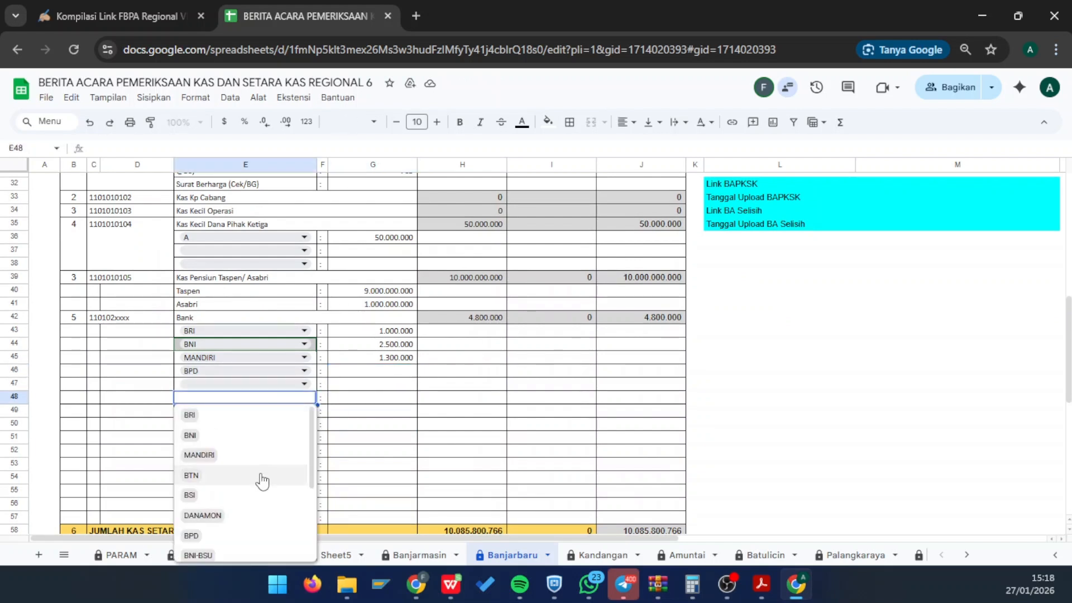
{"action": "scroll", "coordinate": [263, 478], "scroll_direction": "down", "scroll_amount": 2}
{"action": "scroll", "coordinate": [263, 478], "scroll_direction": "up", "scroll_amount": 2}
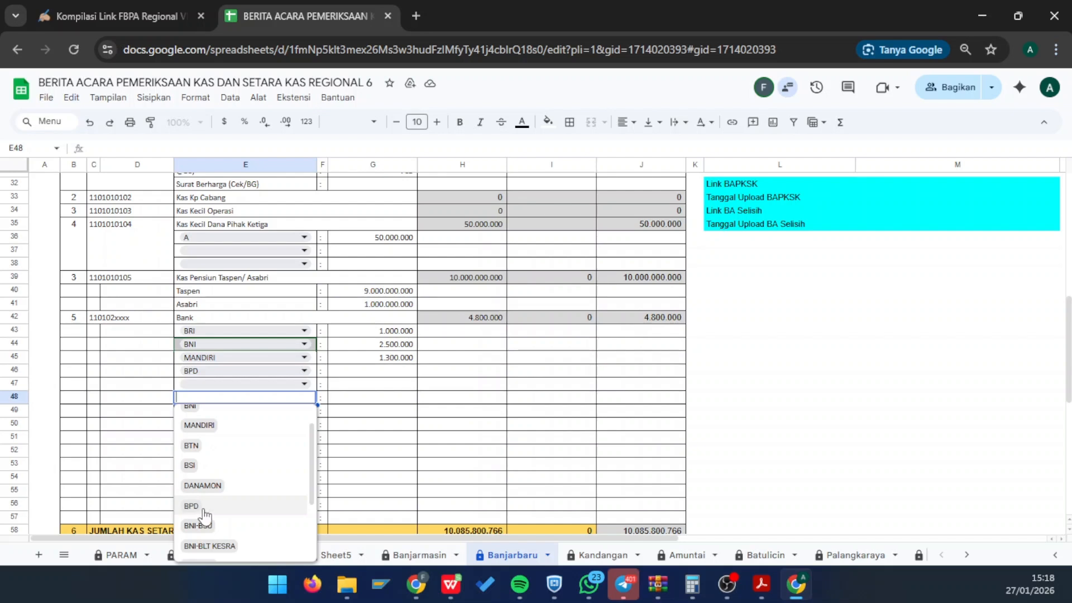
{"action": "left_click", "coordinate": [481, 397]}
{"action": "scroll", "coordinate": [363, 399], "scroll_direction": "down", "scroll_amount": 2}
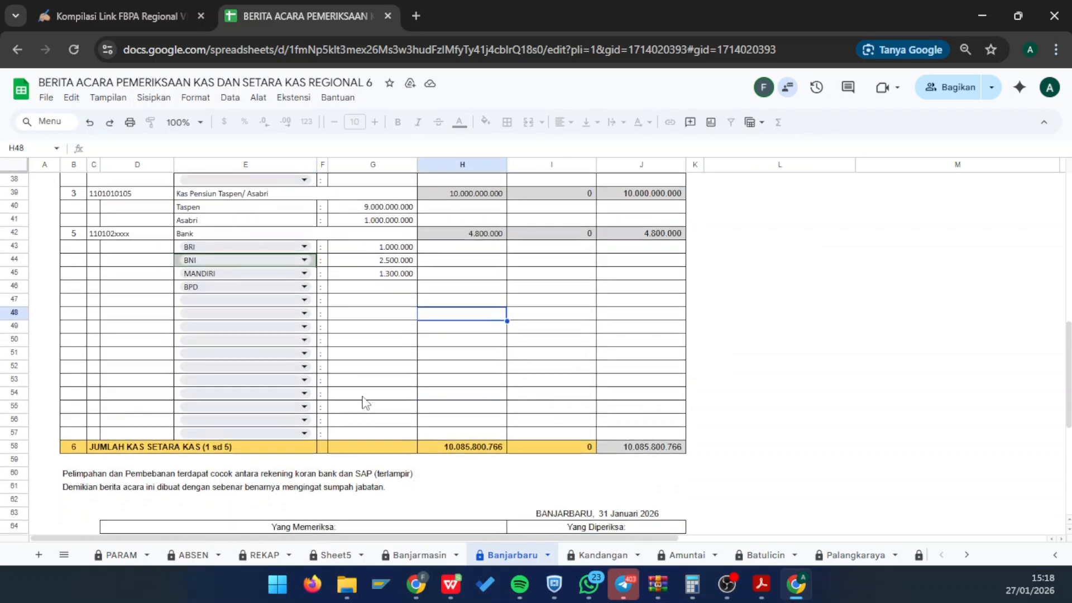
{"action": "scroll", "coordinate": [406, 364], "scroll_direction": "up", "scroll_amount": 7}
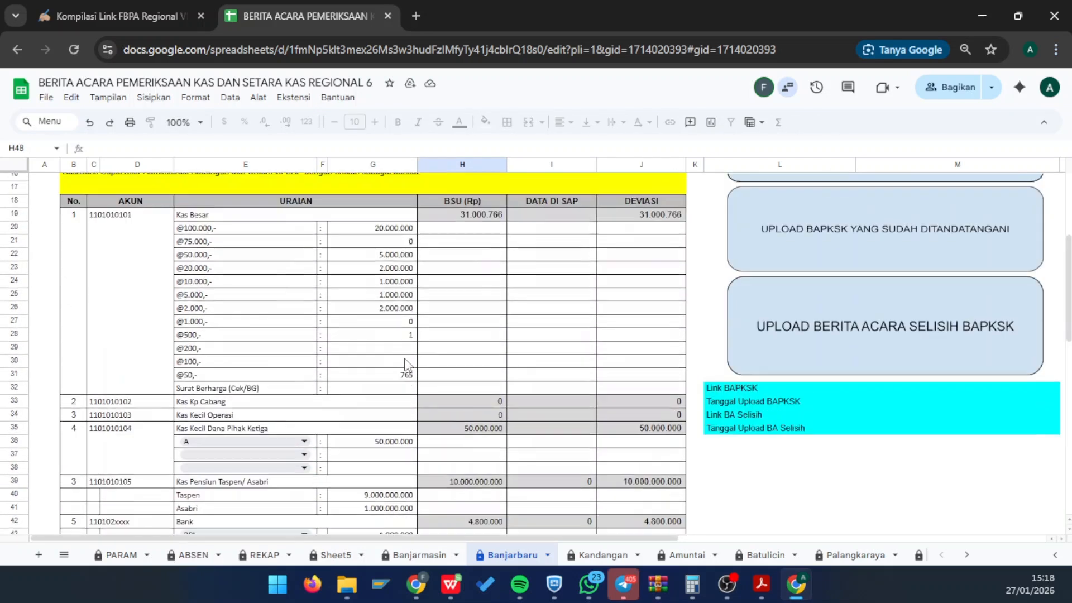
{"action": "scroll", "coordinate": [405, 364], "scroll_direction": "up", "scroll_amount": 1}
{"action": "scroll", "coordinate": [407, 361], "scroll_direction": "down", "scroll_amount": 5}
{"action": "scroll", "coordinate": [440, 411], "scroll_direction": "up", "scroll_amount": 4}
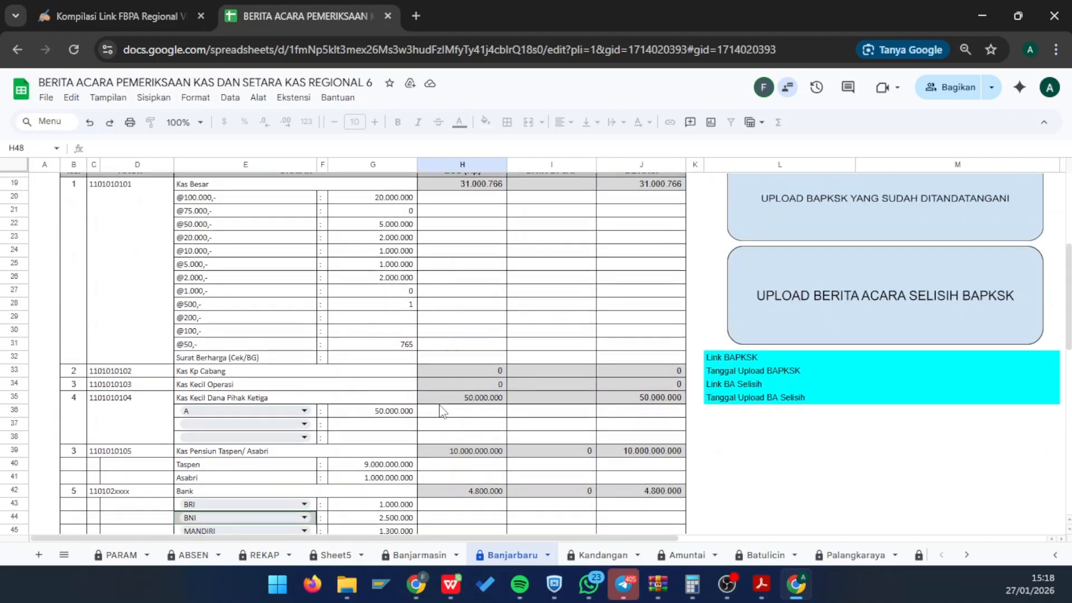
{"action": "scroll", "coordinate": [455, 444], "scroll_direction": "down", "scroll_amount": 5}
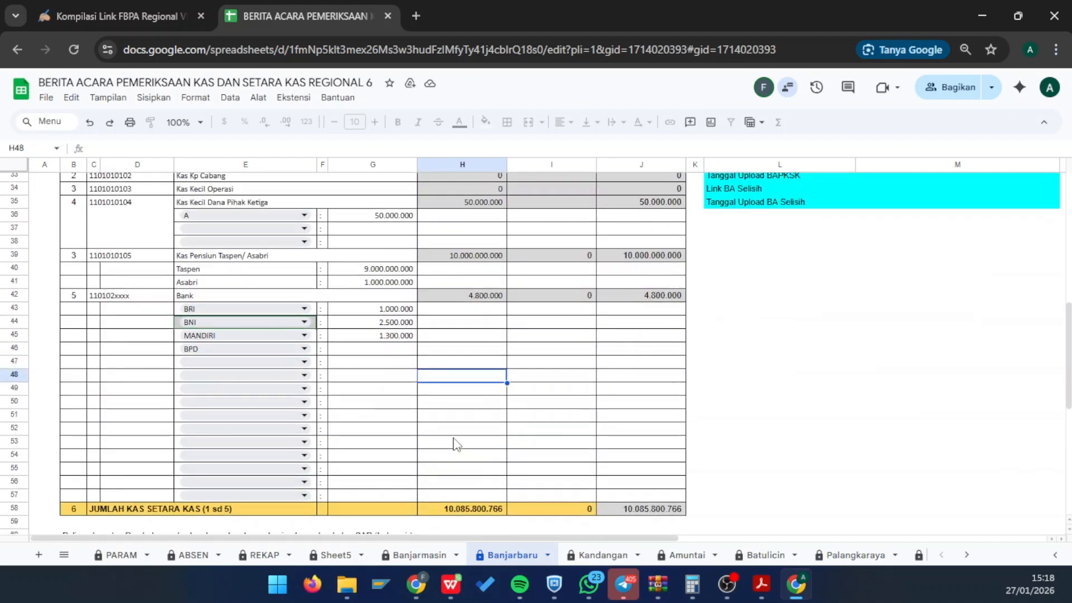
{"action": "scroll", "coordinate": [455, 443], "scroll_direction": "up", "scroll_amount": 8}
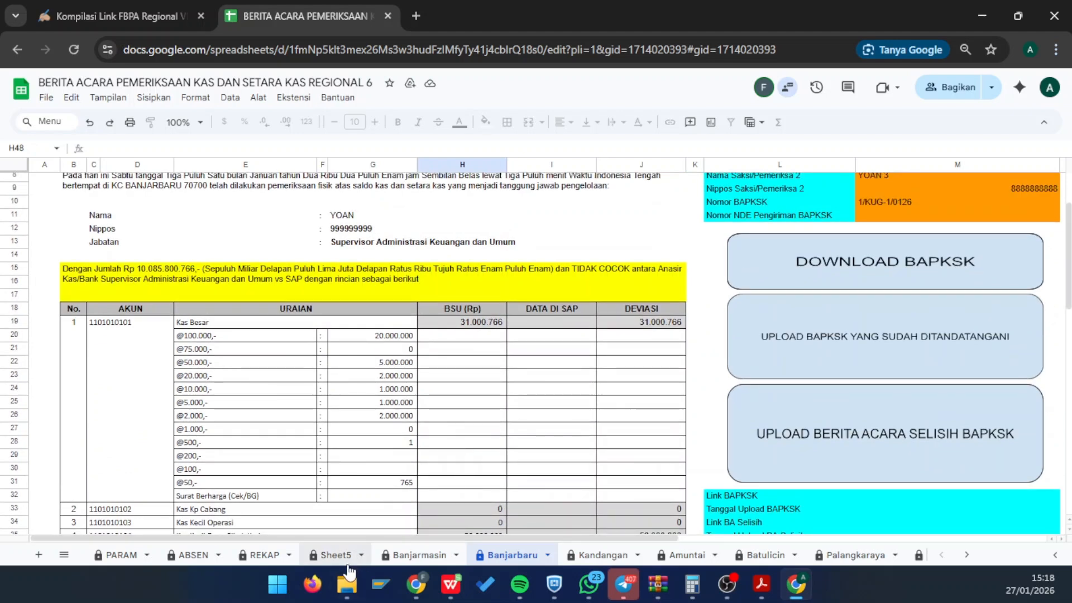
{"action": "left_click", "coordinate": [248, 554]}
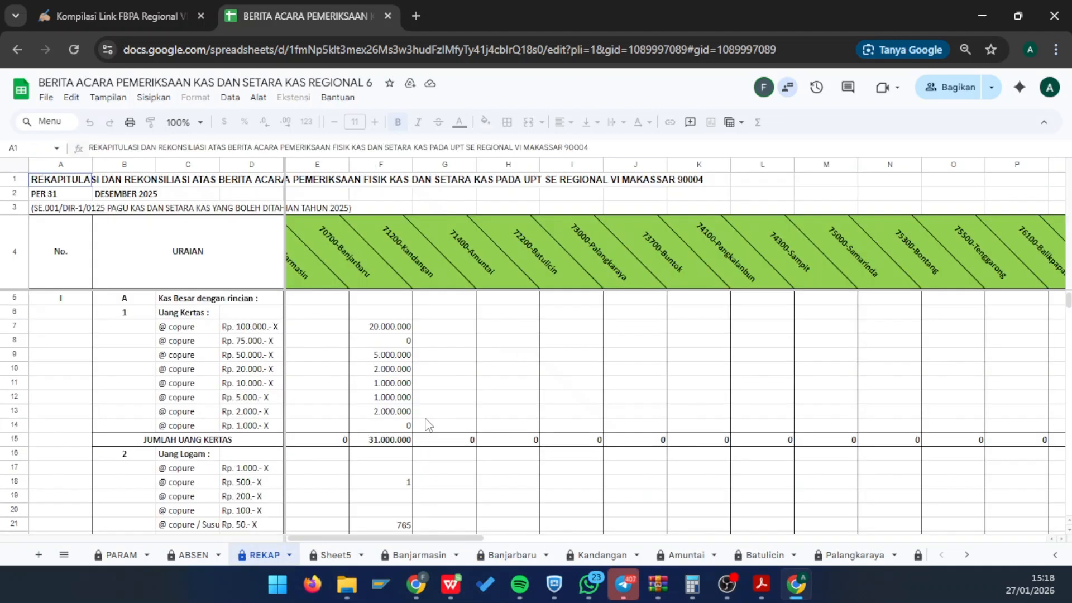
{"action": "scroll", "coordinate": [458, 388], "scroll_direction": "down", "scroll_amount": 10}
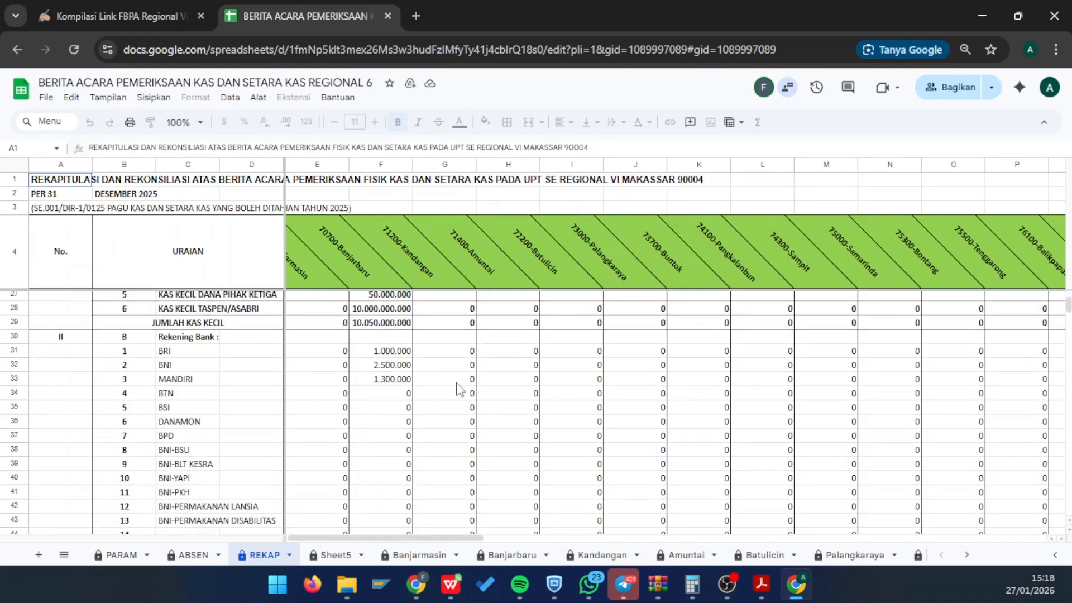
{"action": "scroll", "coordinate": [458, 388], "scroll_direction": "down", "scroll_amount": 6}
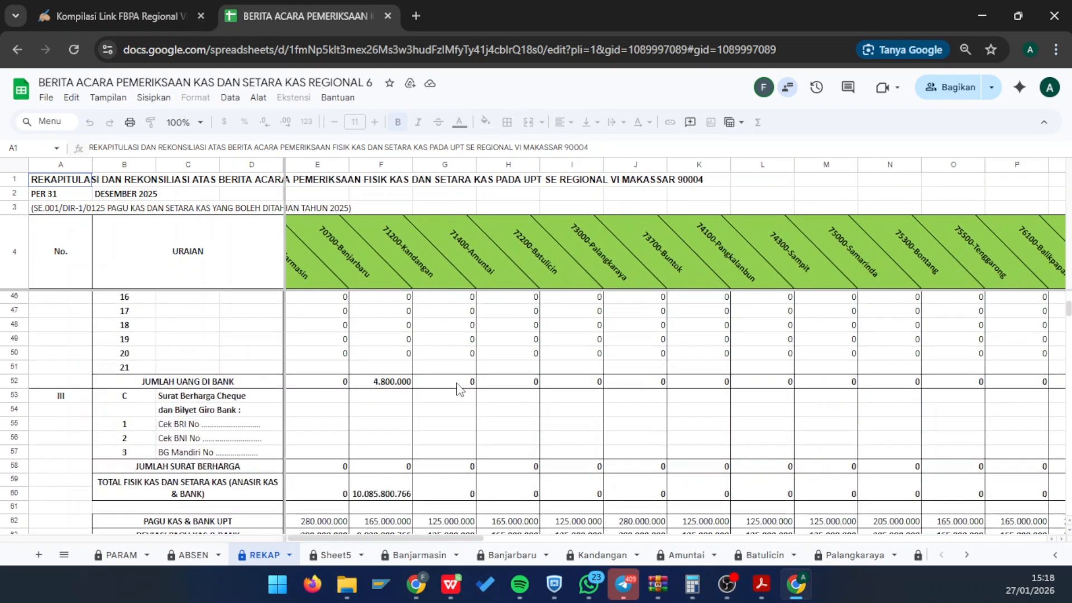
{"action": "scroll", "coordinate": [441, 391], "scroll_direction": "up", "scroll_amount": 15}
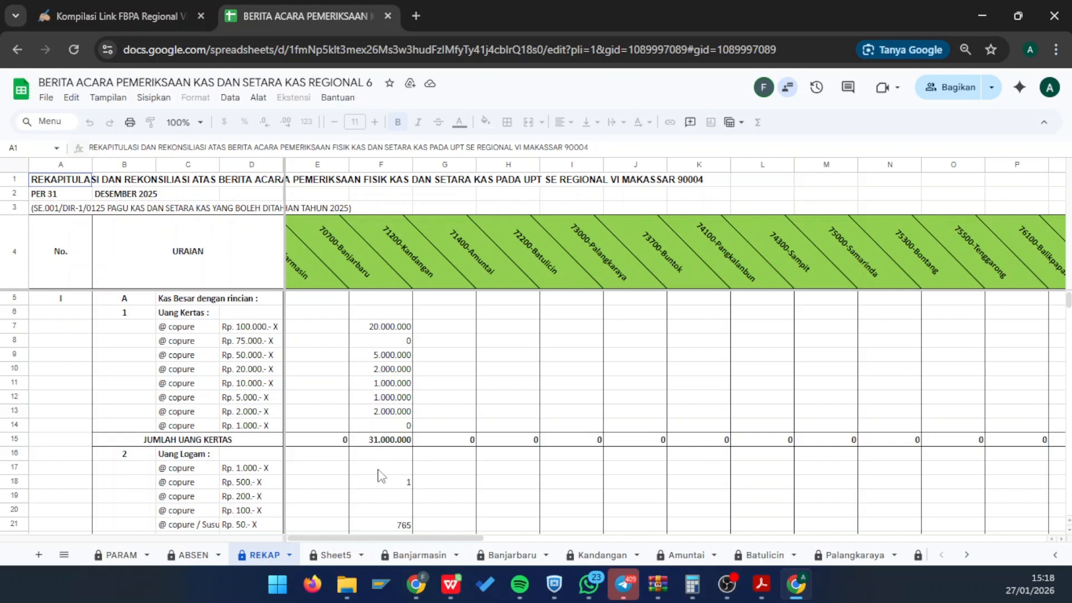
{"action": "scroll", "coordinate": [381, 475], "scroll_direction": "down", "scroll_amount": 3}
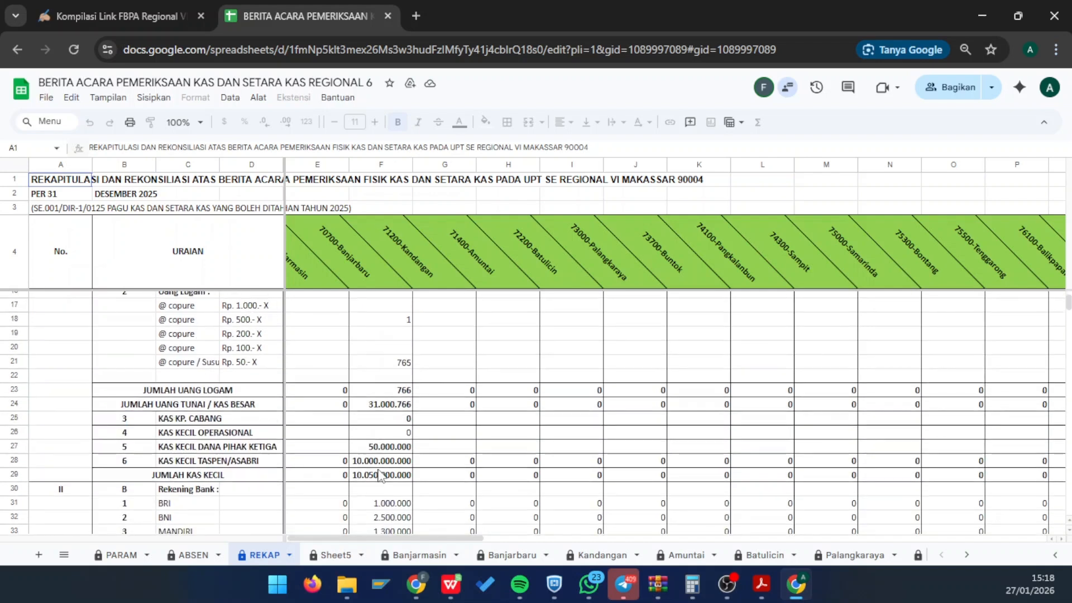
{"action": "left_click", "coordinate": [512, 555]}
- Copy the Kas Besar total 31.000.766 from H19 into DATA DI SAP cell I19
{"action": "scroll", "coordinate": [499, 434], "scroll_direction": "down", "scroll_amount": 3}
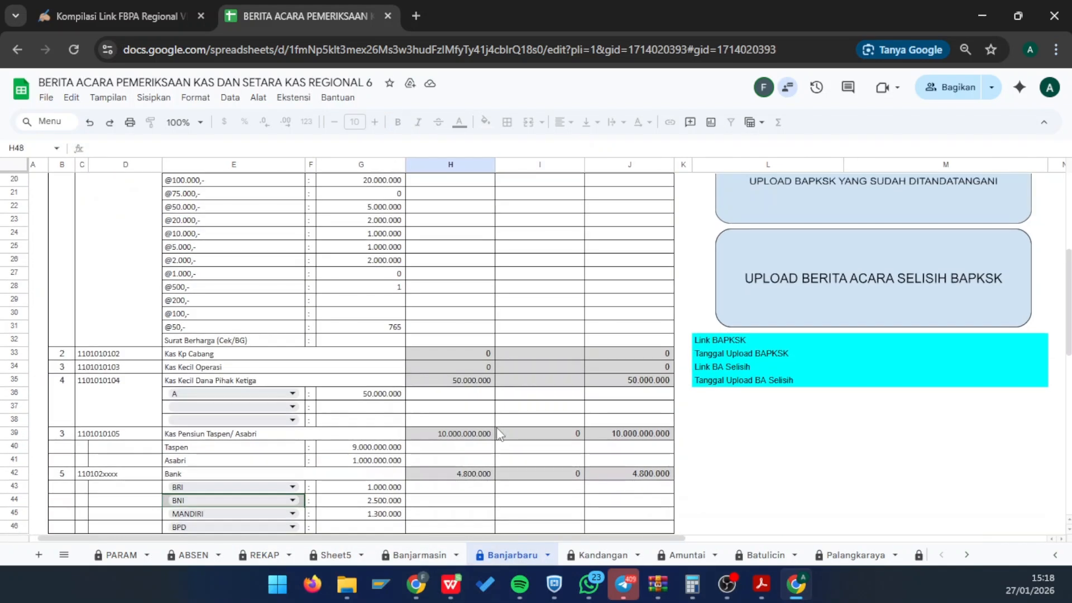
{"action": "scroll", "coordinate": [499, 434], "scroll_direction": "up", "scroll_amount": 5}
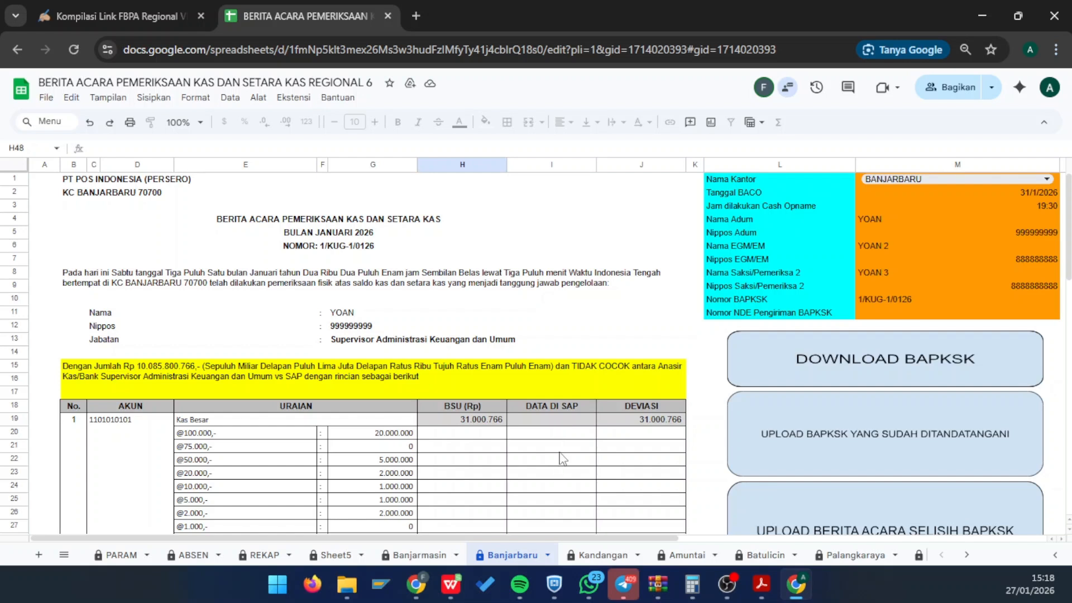
{"action": "scroll", "coordinate": [563, 459], "scroll_direction": "down", "scroll_amount": 2}
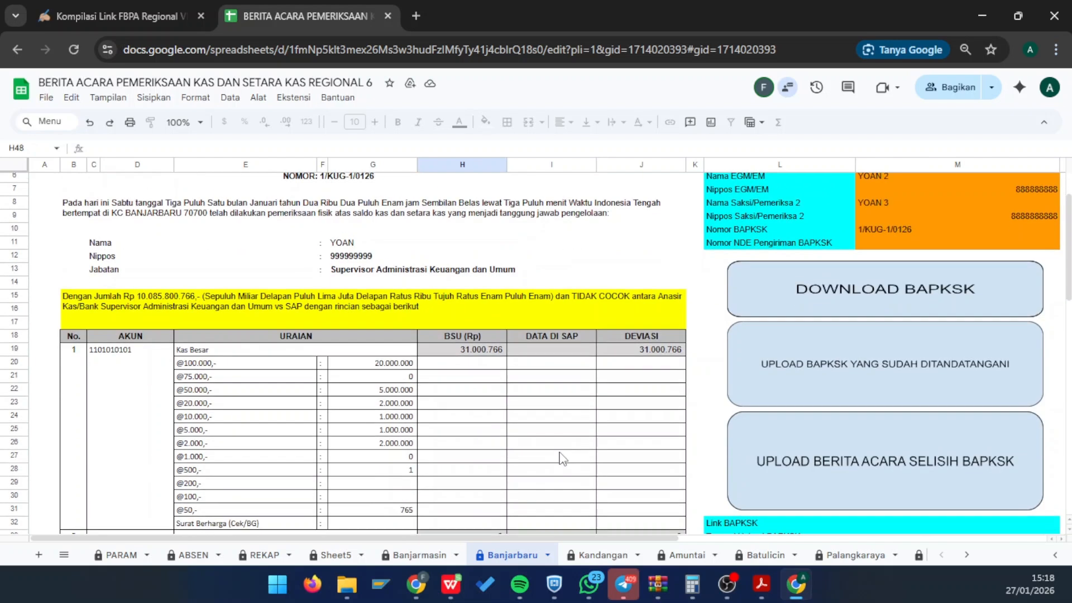
{"action": "left_click", "coordinate": [571, 362]}
{"action": "left_click", "coordinate": [489, 352]}
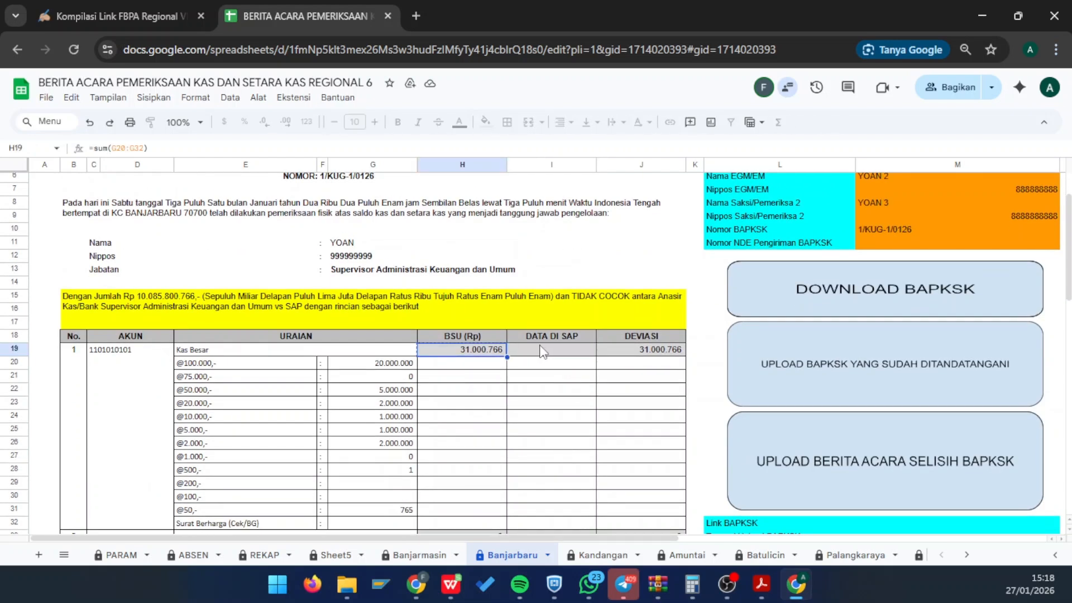
{"action": "key", "text": "ctrl+c"}
{"action": "left_click", "coordinate": [546, 354]}
{"action": "key", "text": "ctrl+shift+v"}
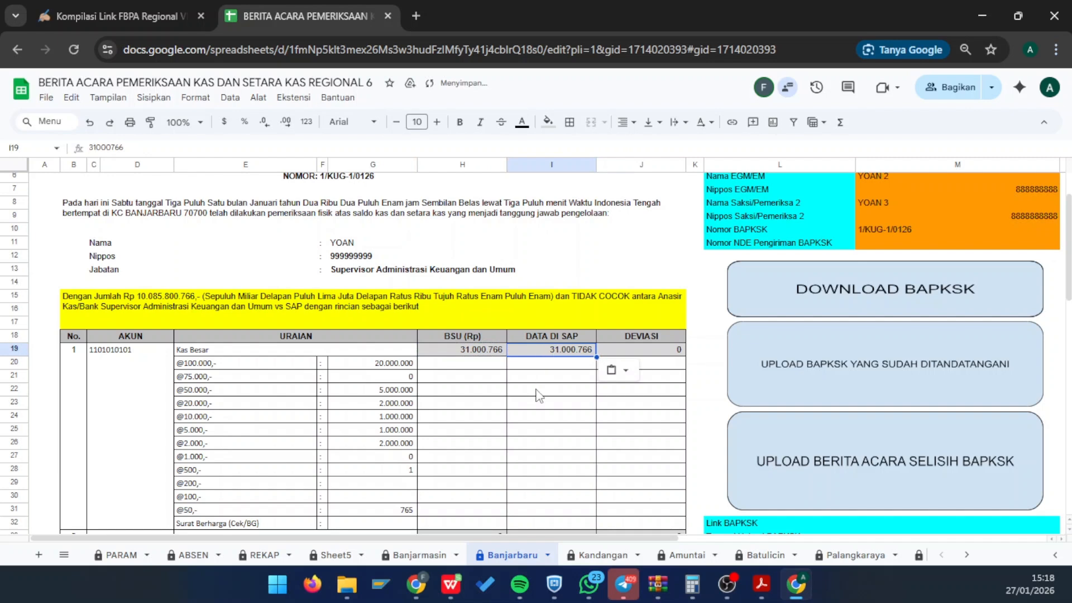
- Copy the three petty-cash totals H33:H35 into I33:I35
{"action": "scroll", "coordinate": [538, 395], "scroll_direction": "down", "scroll_amount": 3}
{"action": "left_click", "coordinate": [484, 428]}
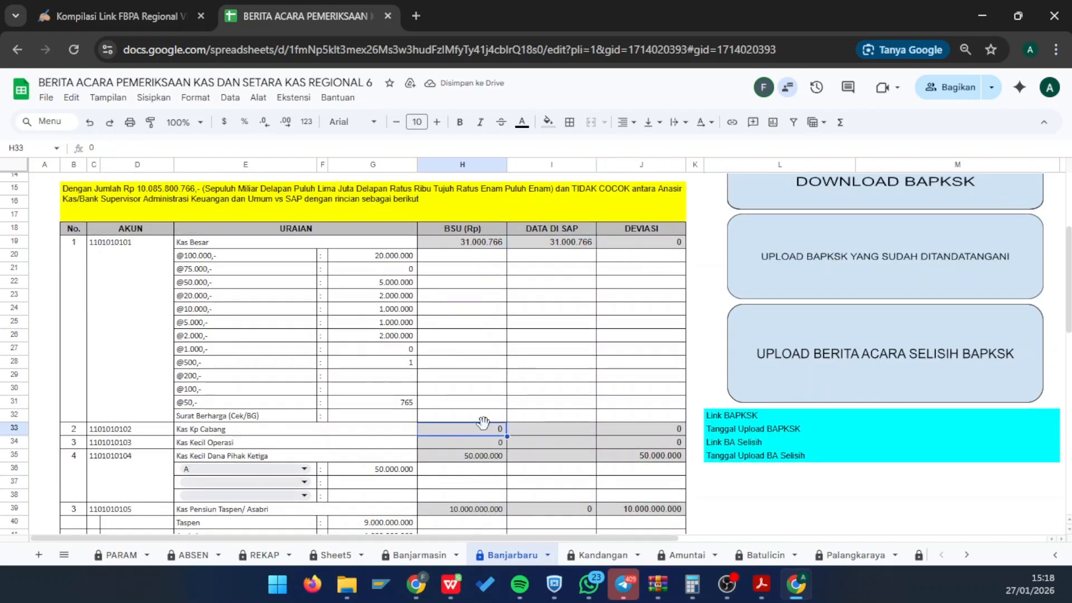
{"action": "key", "text": "shift+Down"}
{"action": "key", "text": "shift+Down"}
{"action": "key", "text": "ctrl+c"}
{"action": "left_click", "coordinate": [521, 433]}
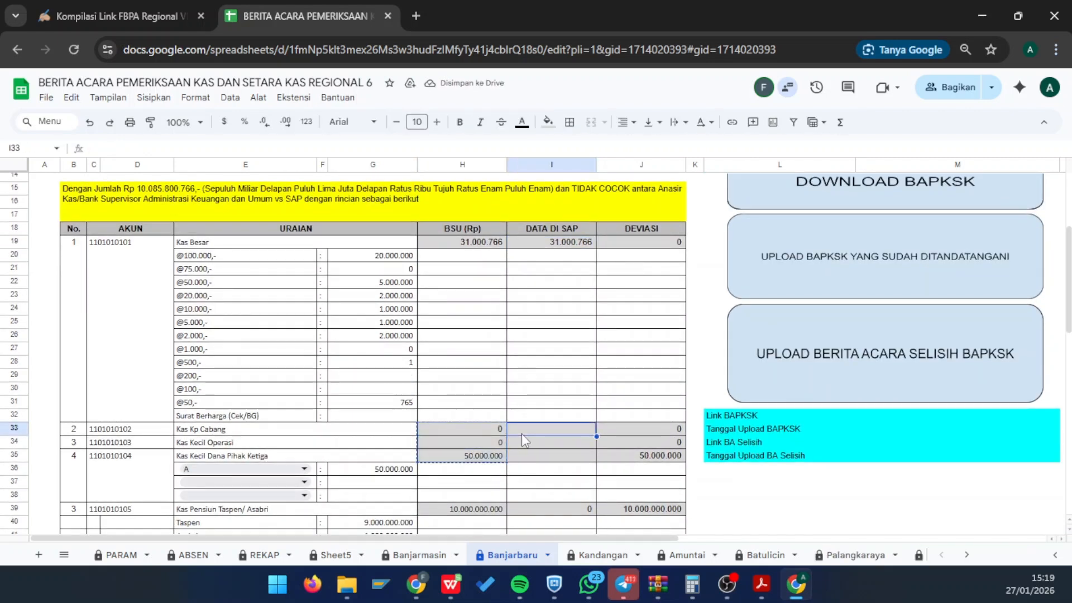
{"action": "key", "text": "ctrl+shift+v"}
- Attempt to clear the protected H35 third-party total, dismissing the protection warning
{"action": "scroll", "coordinate": [524, 452], "scroll_direction": "down", "scroll_amount": 3}
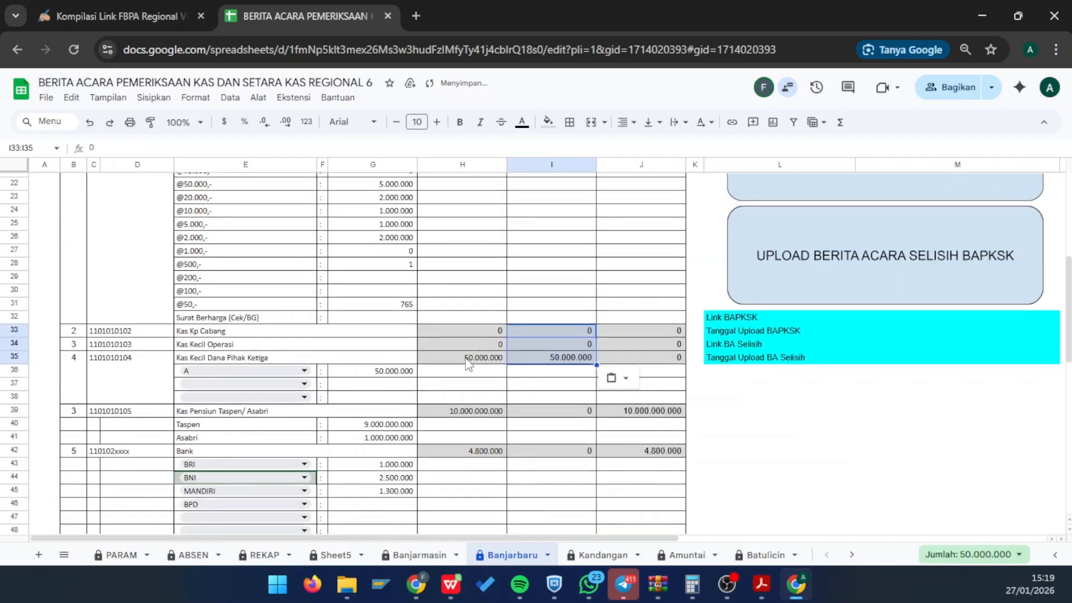
{"action": "left_click", "coordinate": [468, 362]}
{"action": "left_click", "coordinate": [465, 403]}
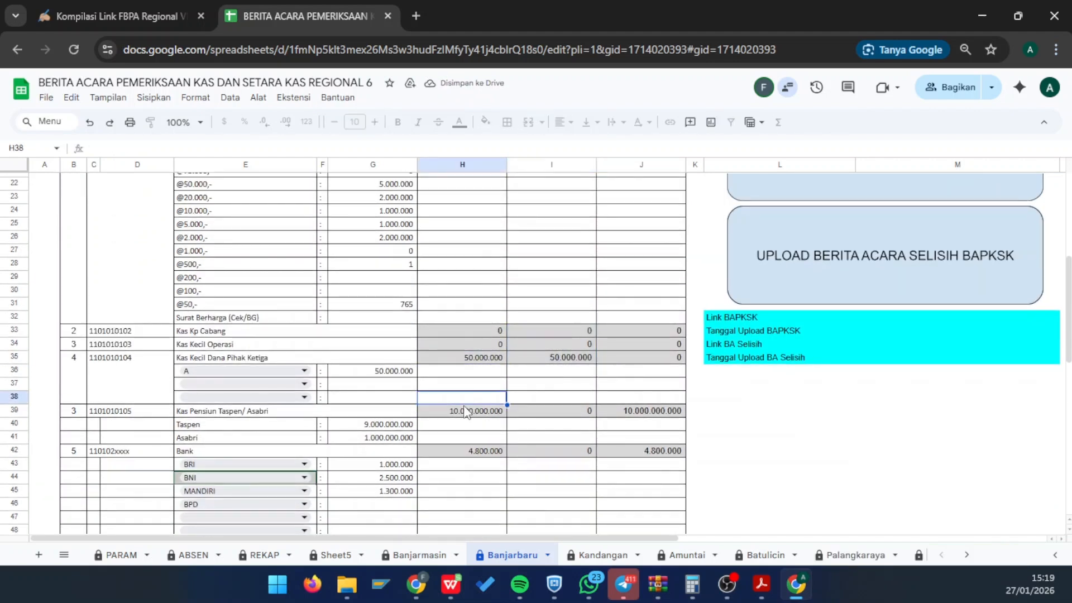
{"action": "key", "text": "ctrl+c"}
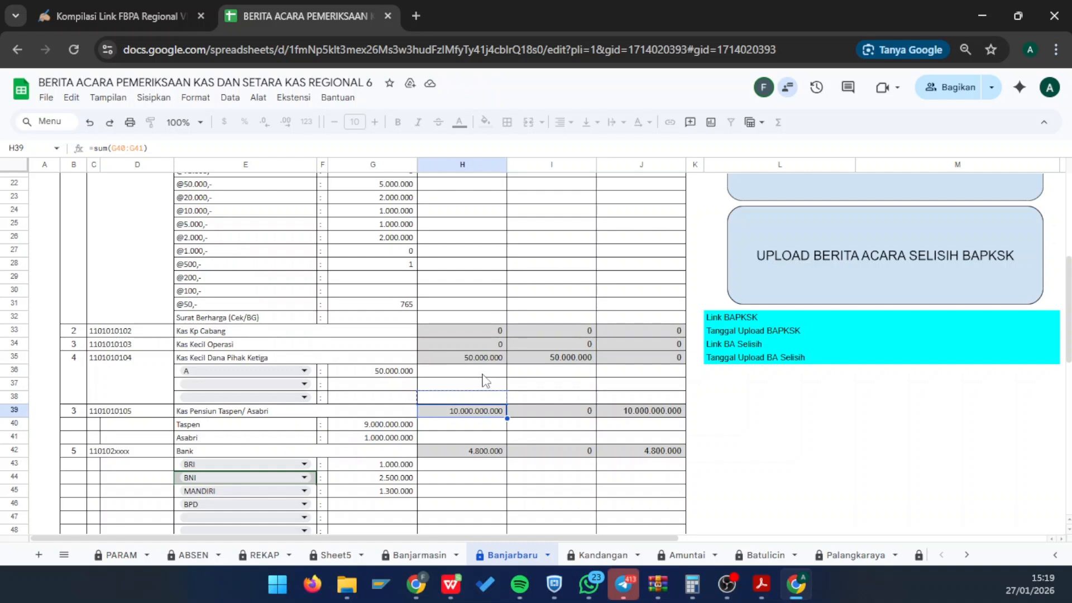
{"action": "left_click", "coordinate": [484, 363]}
{"action": "key", "text": "Delete"}
{"action": "key", "text": "Return"}
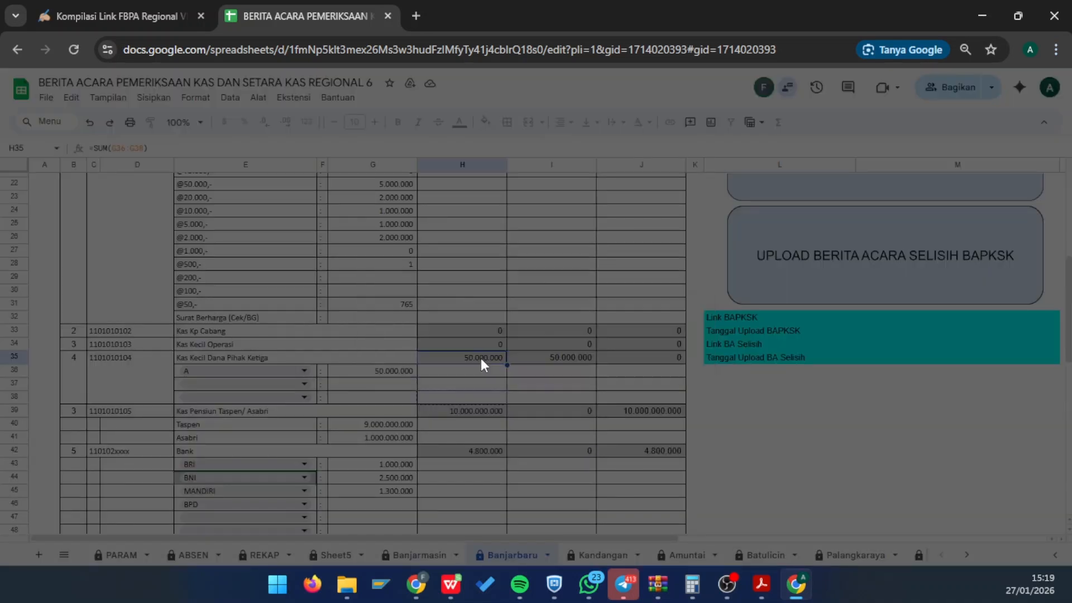
{"action": "key", "text": "Up"}
{"action": "key", "text": "Delete"}
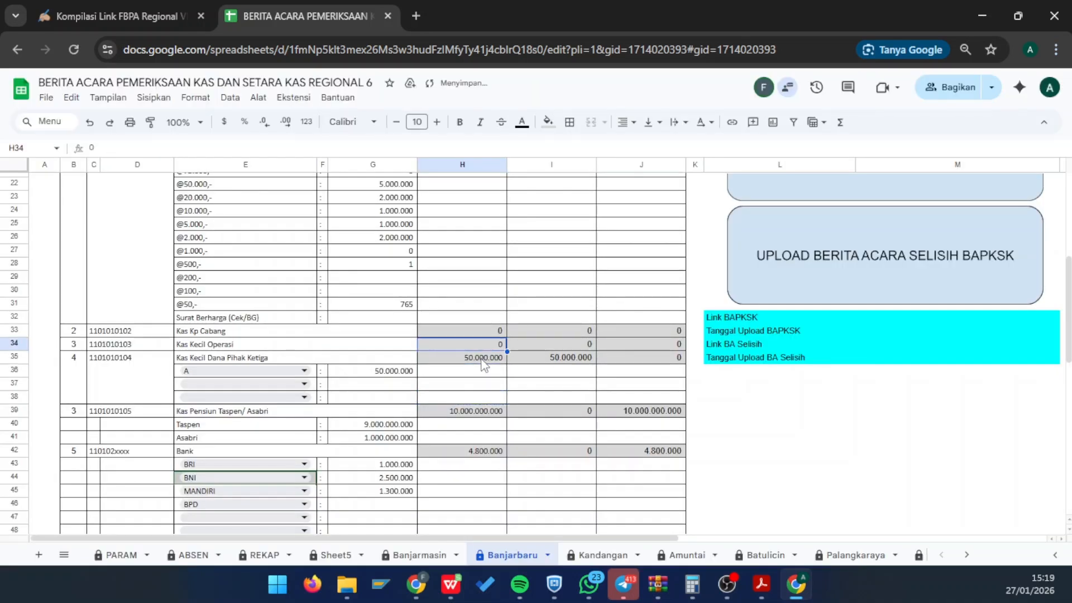
- Paste the 10.000.000.000 pension total from H39 into I39 and copy the Bank total H42
{"action": "left_click", "coordinate": [469, 415]}
{"action": "key", "text": "ctrl+c"}
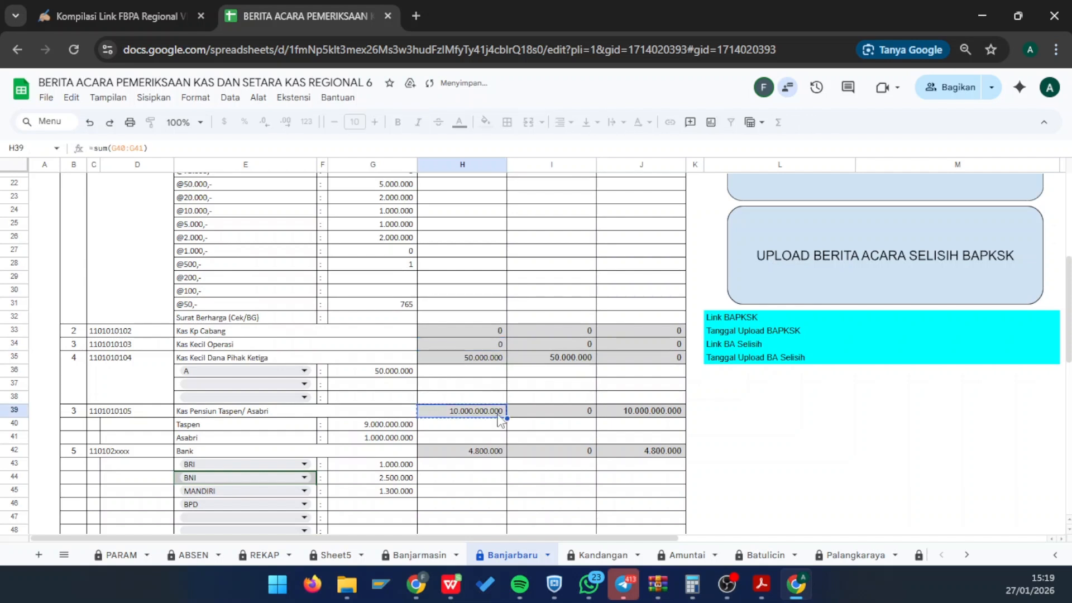
{"action": "left_click", "coordinate": [552, 416]}
{"action": "key", "text": "ctrl+shift+v"}
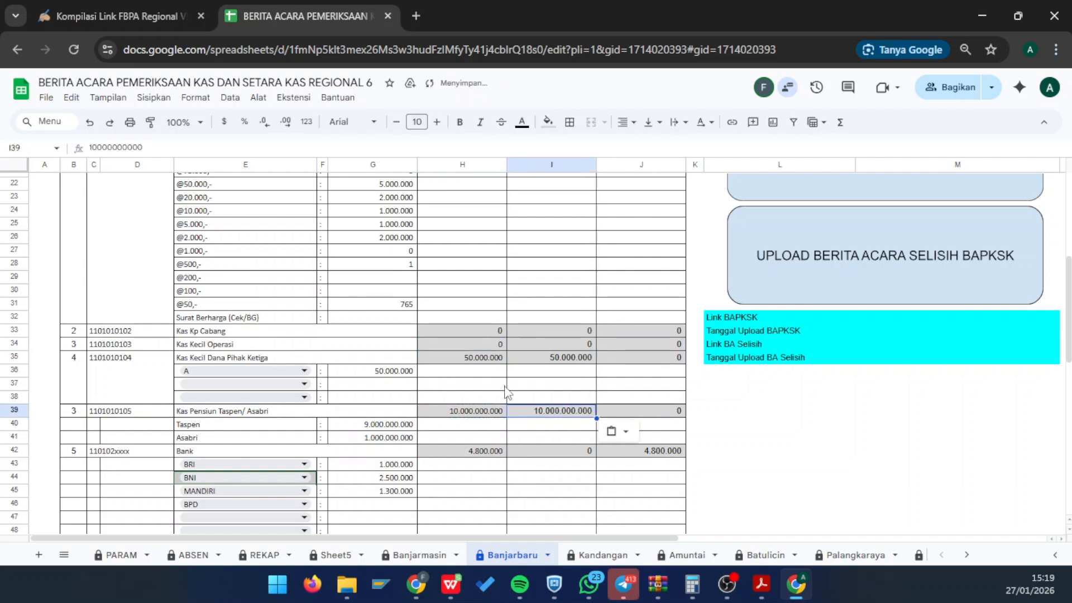
{"action": "left_click", "coordinate": [479, 455]}
{"action": "key", "text": "ctrl+c"}
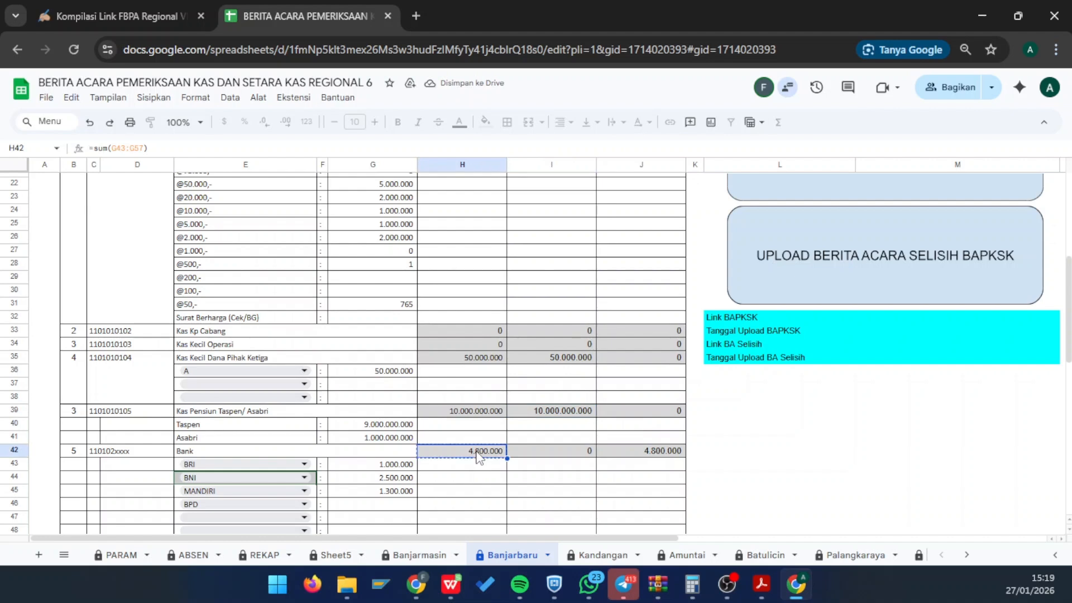
{"action": "key", "text": "Right"}
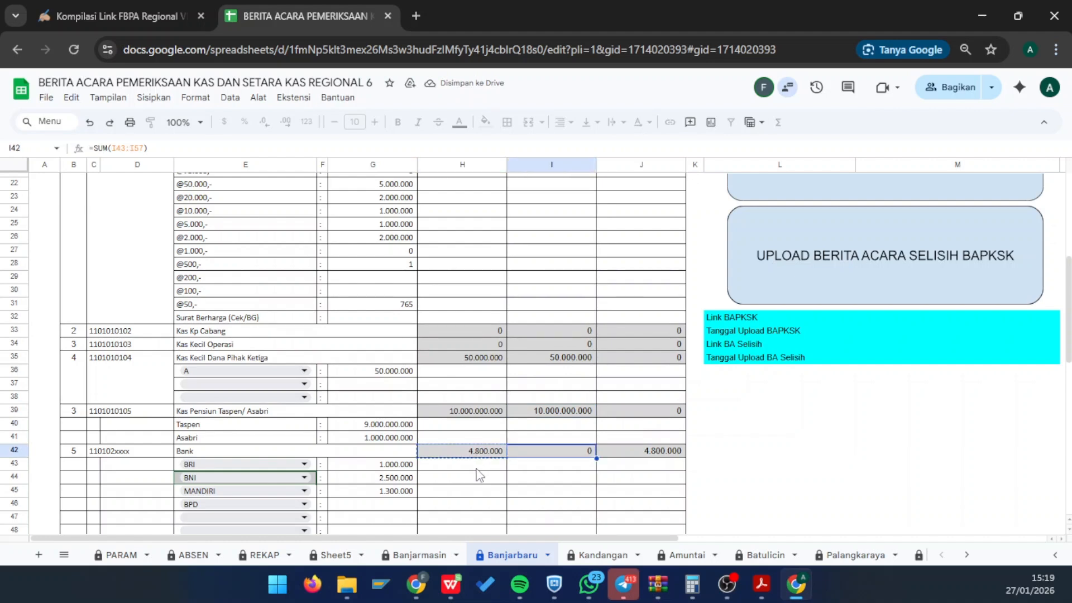
{"action": "scroll", "coordinate": [479, 455], "scroll_direction": "down", "scroll_amount": 3}
{"action": "left_click", "coordinate": [458, 296]}
- Paste the BRI, BNI and MANDIRI amounts from G43:G45 into I43:I45 as SAP data
{"action": "key", "text": "Left"}
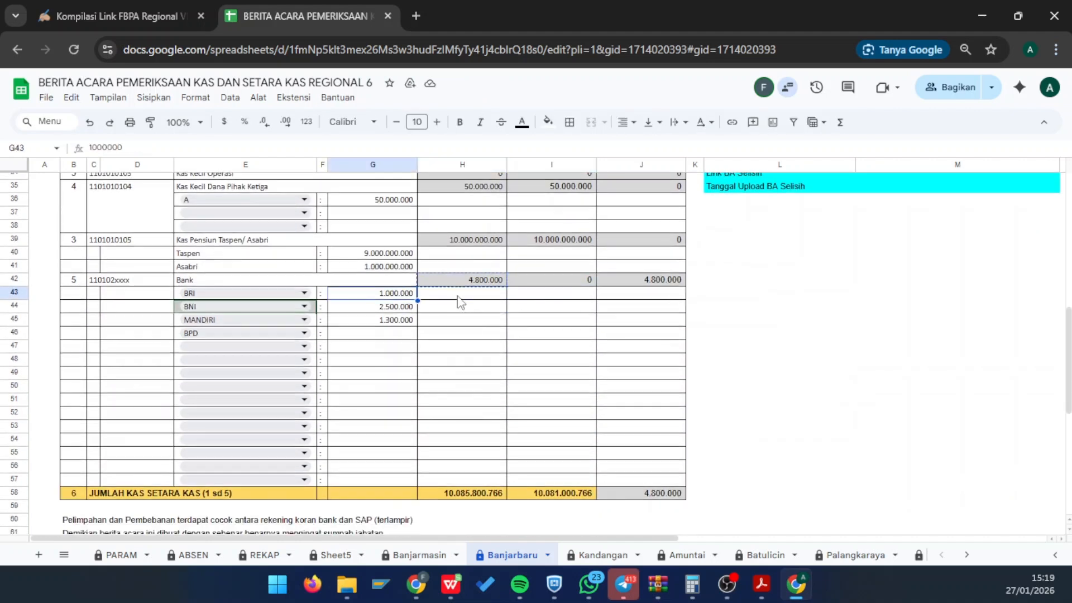
{"action": "left_click", "coordinate": [551, 283]}
{"action": "left_click", "coordinate": [403, 296]}
{"action": "key", "text": "shift+Down"}
{"action": "key", "text": "shift+Down"}
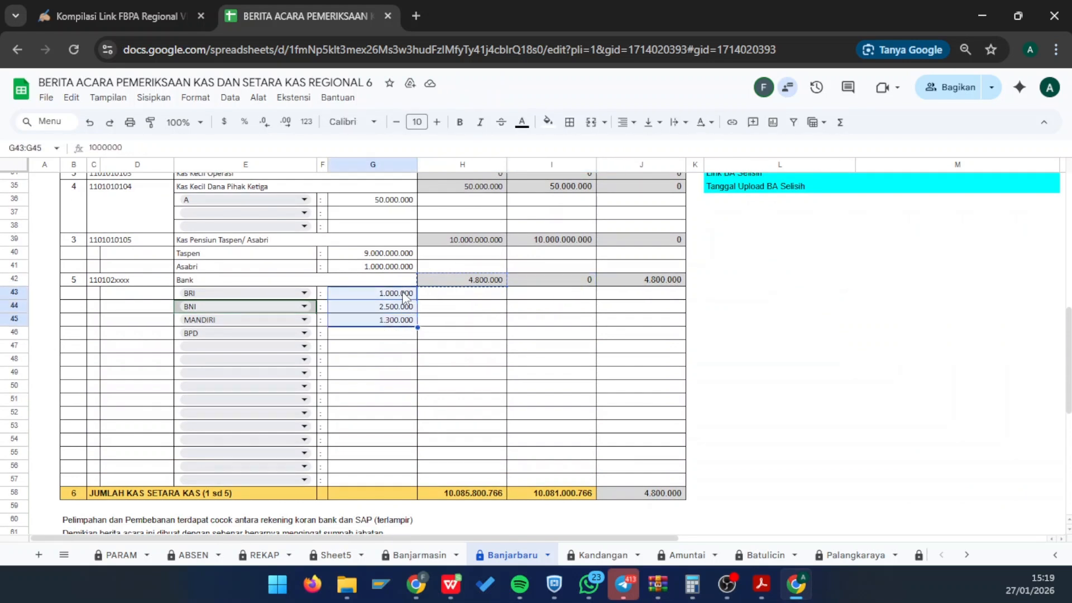
{"action": "key", "text": "ctrl+c"}
{"action": "key", "text": "Right"}
{"action": "key", "text": "Right"}
{"action": "key", "text": "Up"}
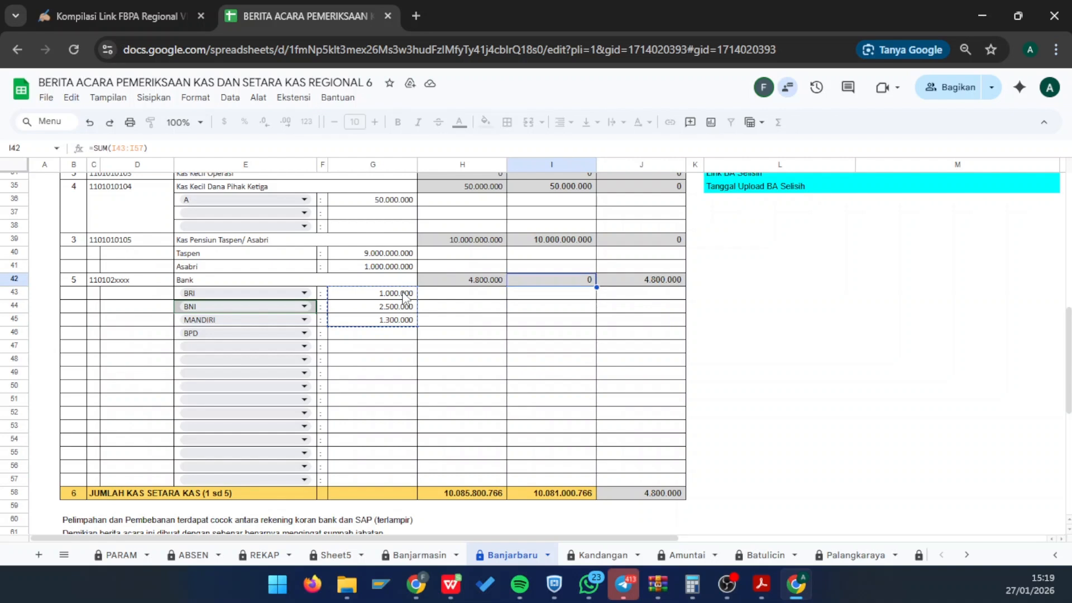
{"action": "key", "text": "ctrl+v"}
{"action": "key", "text": "Return"}
{"action": "key", "text": "Down"}
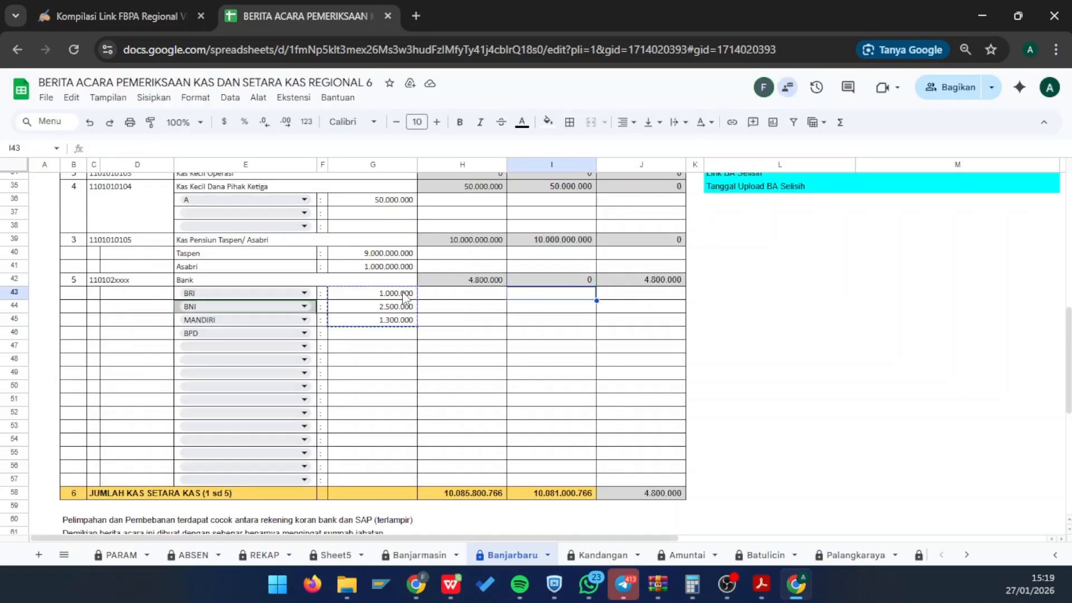
{"action": "key", "text": "ctrl+v"}
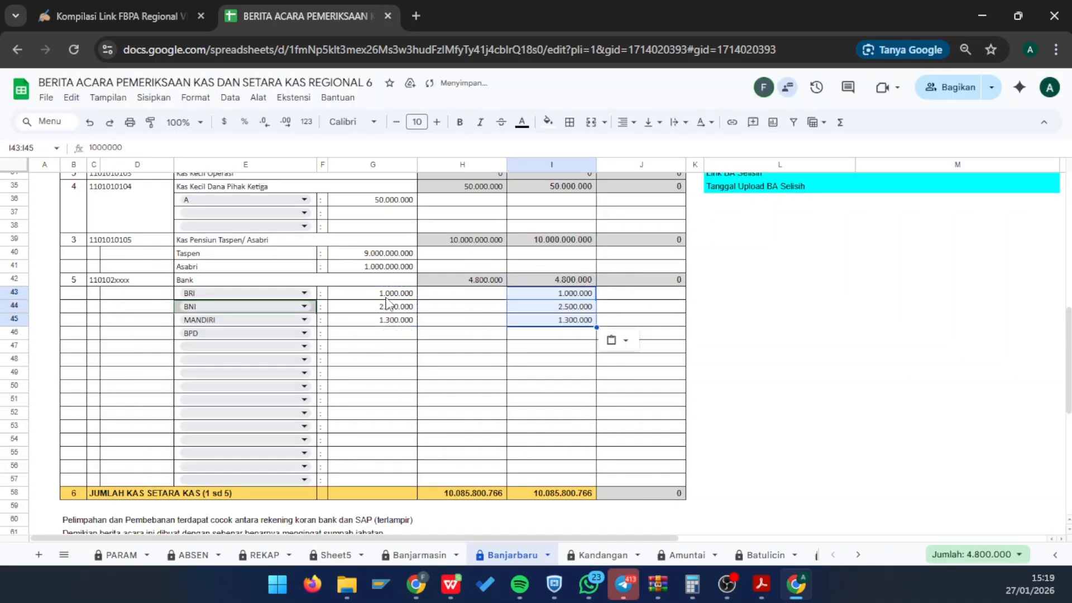
- Review the bank amounts and the summary sentence's formula, now reading COCOK for Rp 10.085.800.766
{"action": "left_click", "coordinate": [386, 297]}
{"action": "key", "text": "shift+Down"}
{"action": "key", "text": "shift+Down"}
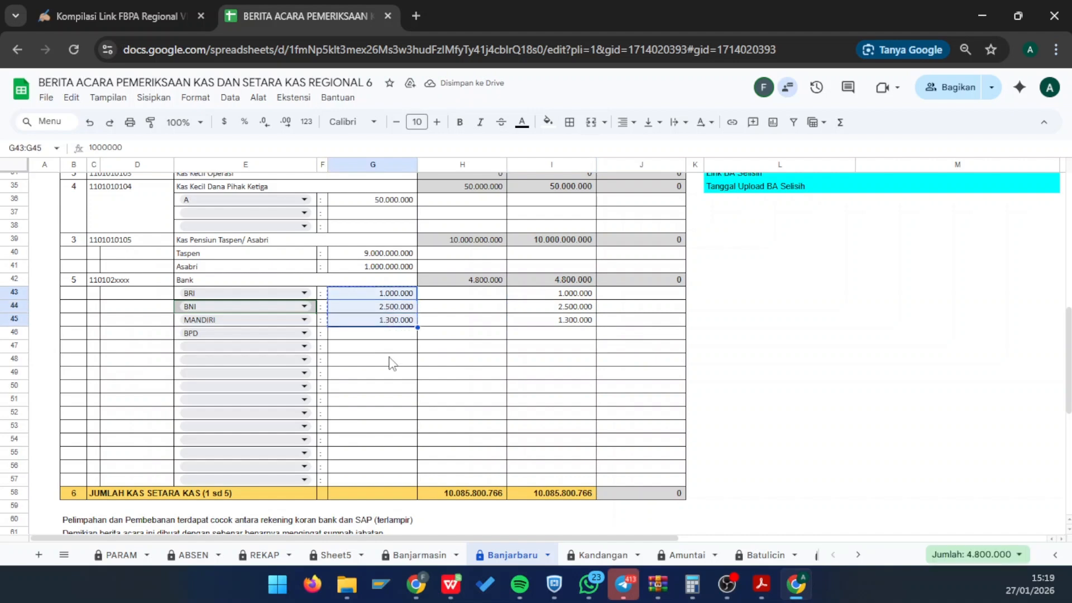
{"action": "left_click", "coordinate": [388, 335]}
{"action": "scroll", "coordinate": [536, 379], "scroll_direction": "up", "scroll_amount": 3}
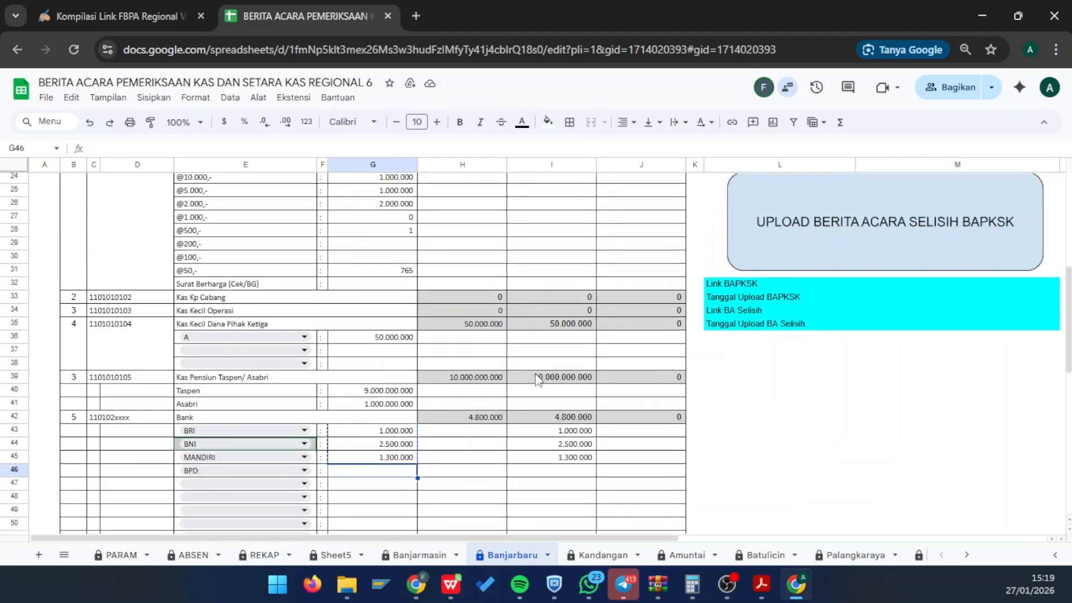
{"action": "scroll", "coordinate": [536, 380], "scroll_direction": "down", "scroll_amount": 3}
{"action": "scroll", "coordinate": [528, 397], "scroll_direction": "up", "scroll_amount": 3}
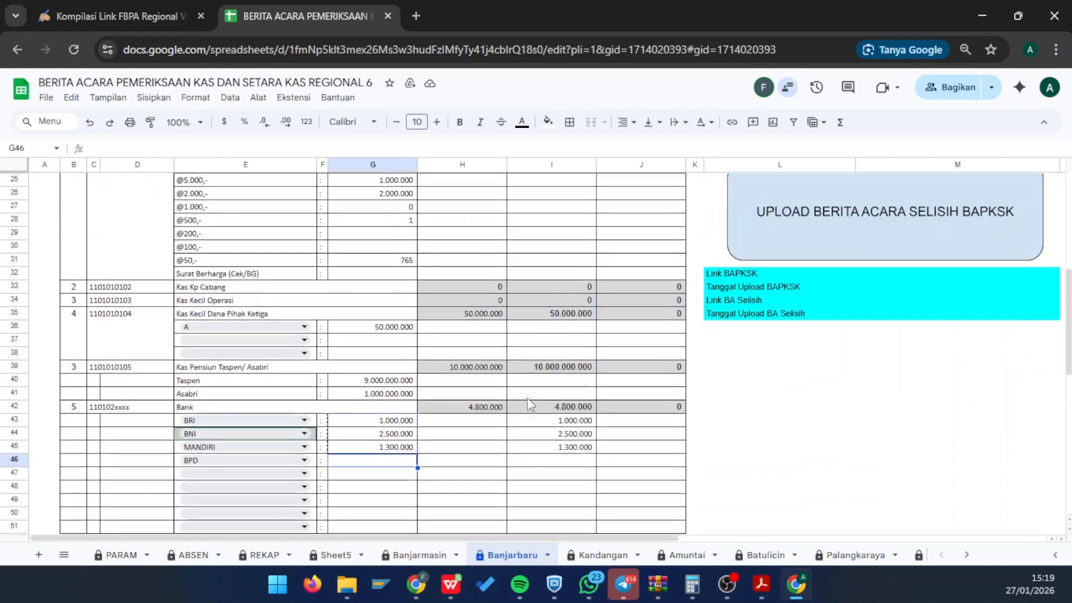
{"action": "scroll", "coordinate": [595, 390], "scroll_direction": "down", "scroll_amount": 5}
{"action": "scroll", "coordinate": [598, 334], "scroll_direction": "up", "scroll_amount": 12}
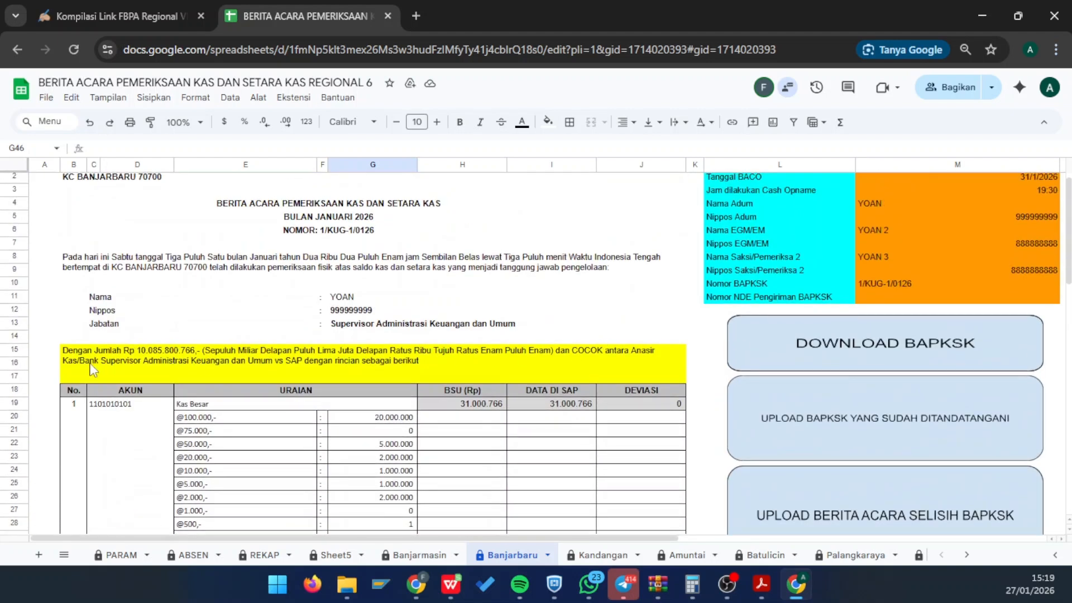
{"action": "left_click", "coordinate": [88, 363]}
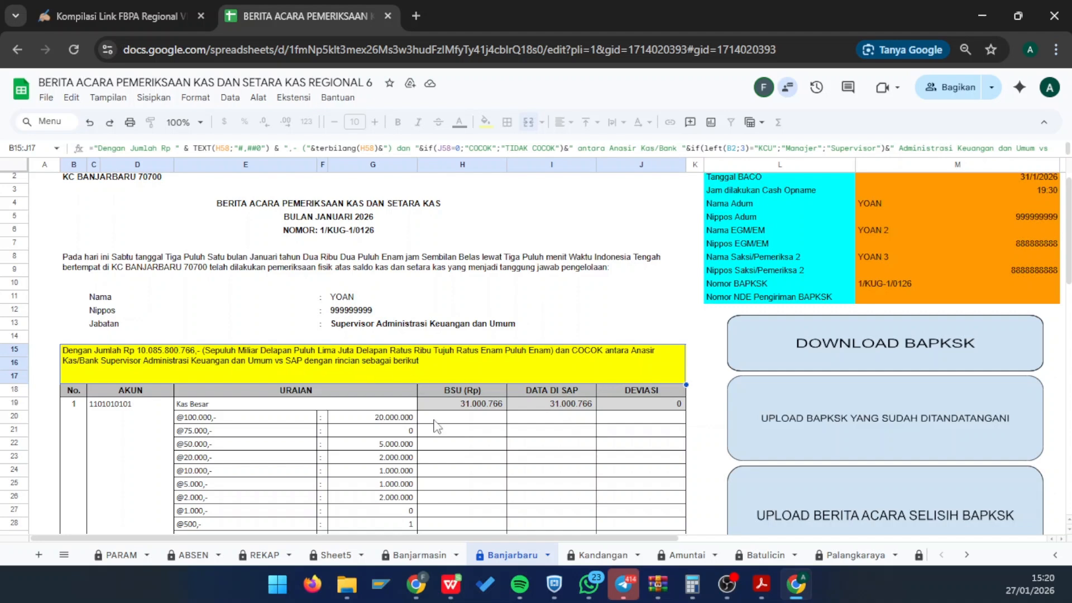
{"action": "scroll", "coordinate": [417, 450], "scroll_direction": "down", "scroll_amount": 5}
{"action": "scroll", "coordinate": [417, 450], "scroll_direction": "up", "scroll_amount": 4}
{"action": "scroll", "coordinate": [419, 455], "scroll_direction": "up", "scroll_amount": 2}
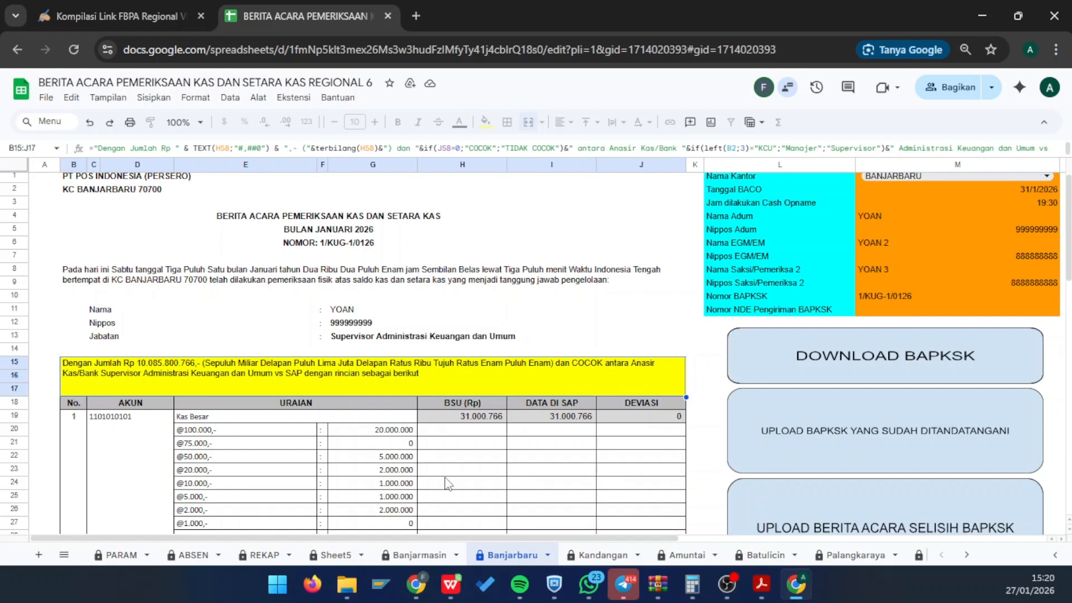
{"action": "scroll", "coordinate": [447, 484], "scroll_direction": "down", "scroll_amount": 3}
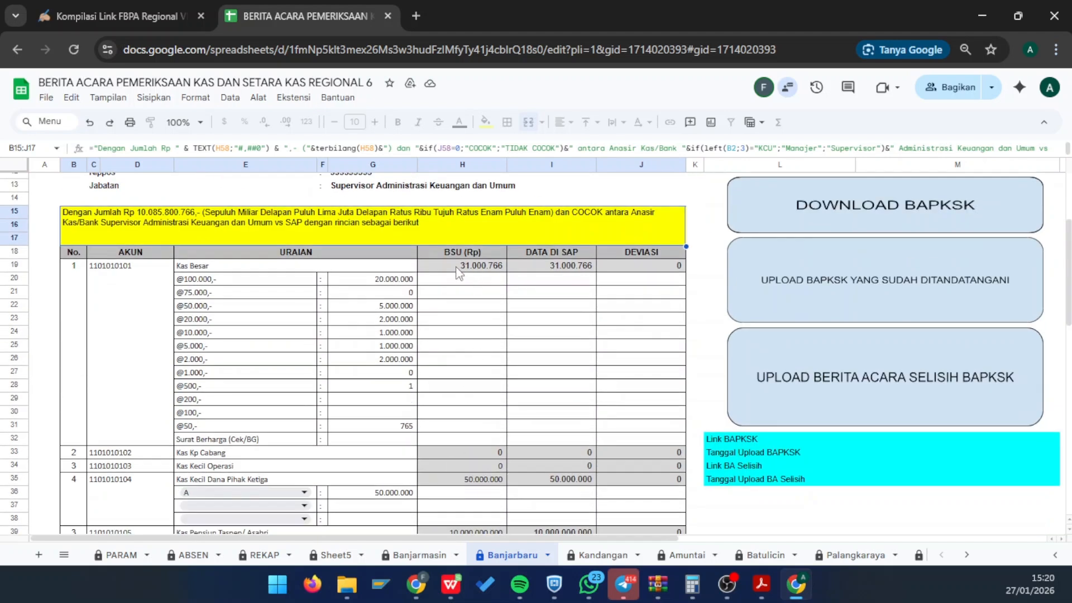
{"action": "scroll", "coordinate": [522, 410], "scroll_direction": "down", "scroll_amount": 3}
{"action": "scroll", "coordinate": [522, 410], "scroll_direction": "up", "scroll_amount": 4}
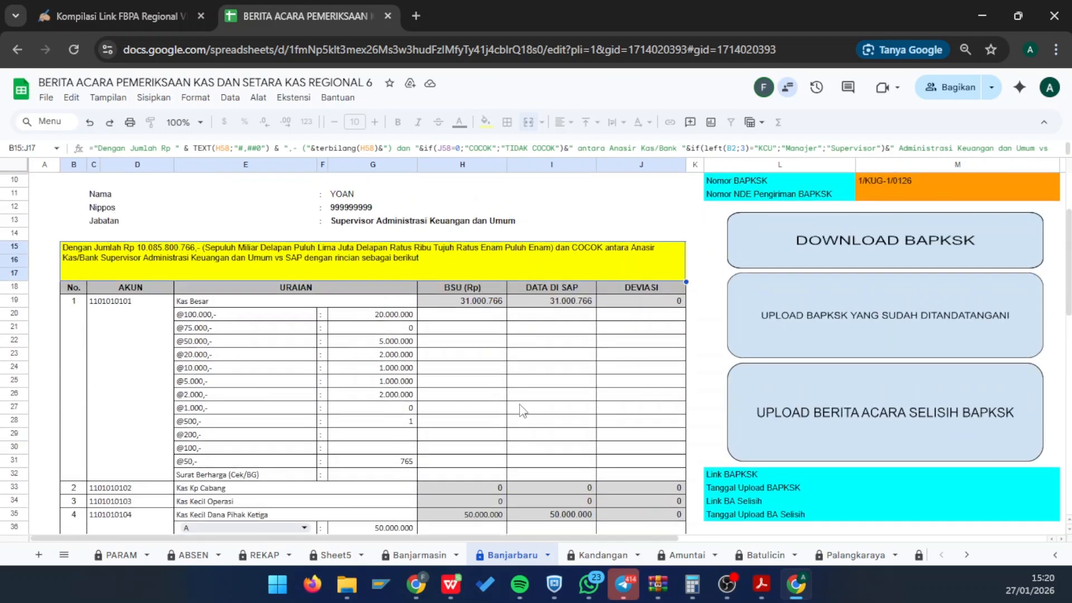
- Enter 20.000.000 as the Kas Besar SAP figure in I19
{"action": "left_click", "coordinate": [456, 302]}
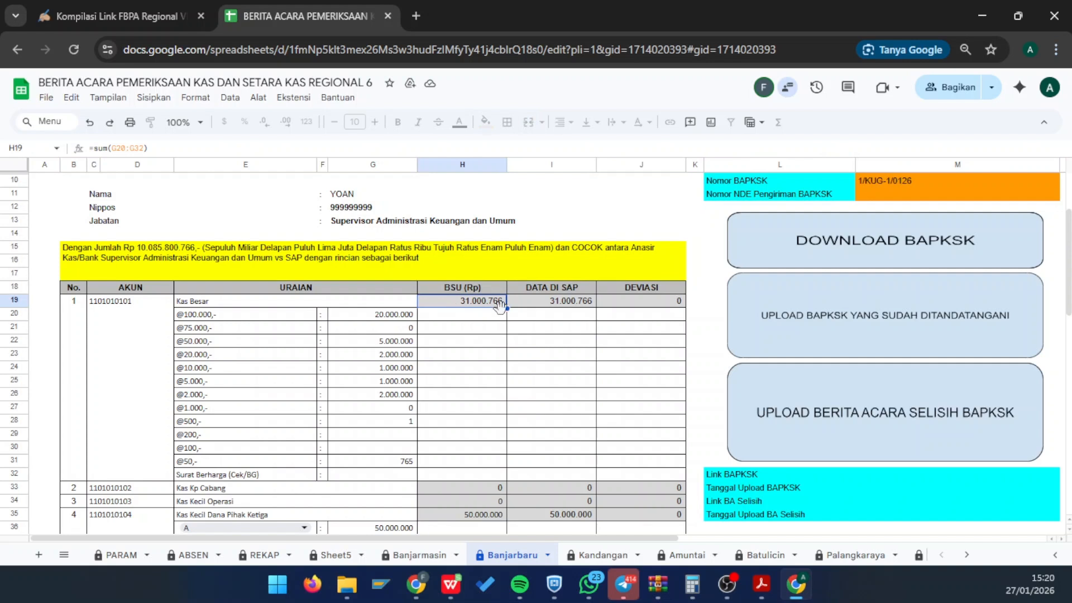
{"action": "left_click", "coordinate": [533, 302]}
{"action": "type", "text": "20"}
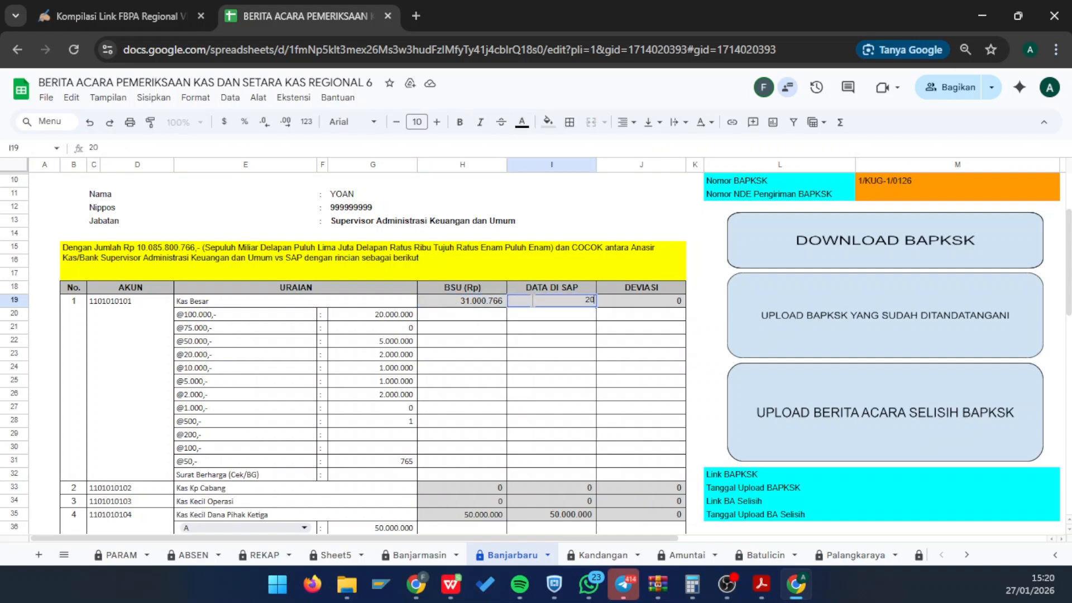
{"action": "type", "text": ".000.000"}
{"action": "key", "text": "Return"}
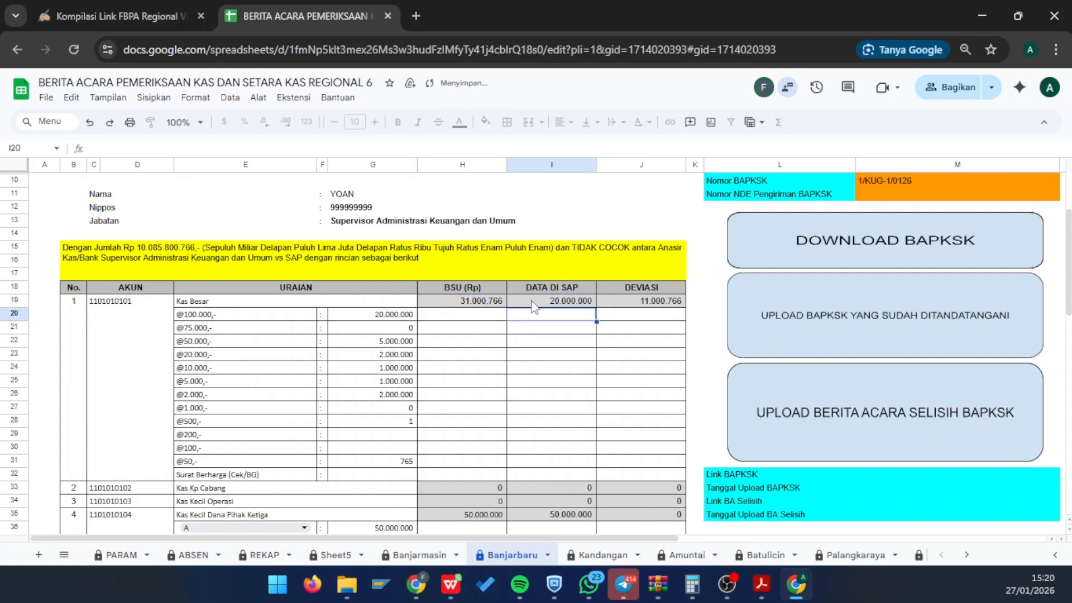
- Review the TIDAK COCOK summary, J58 total deviation, row 60 bank sentence and signature block
{"action": "left_click", "coordinate": [581, 259]}
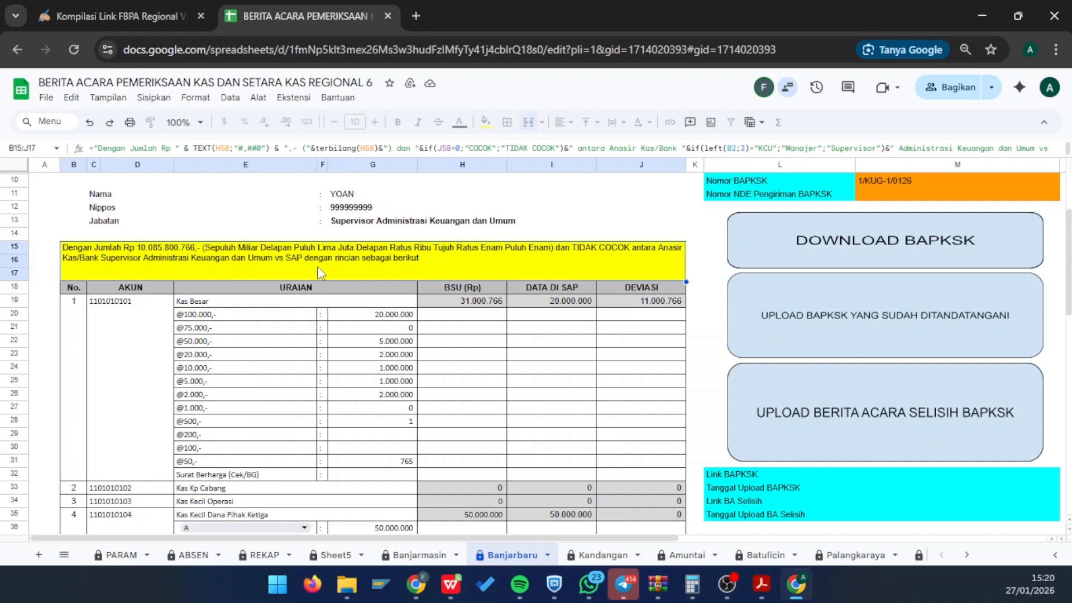
{"action": "scroll", "coordinate": [522, 399], "scroll_direction": "down", "scroll_amount": 10}
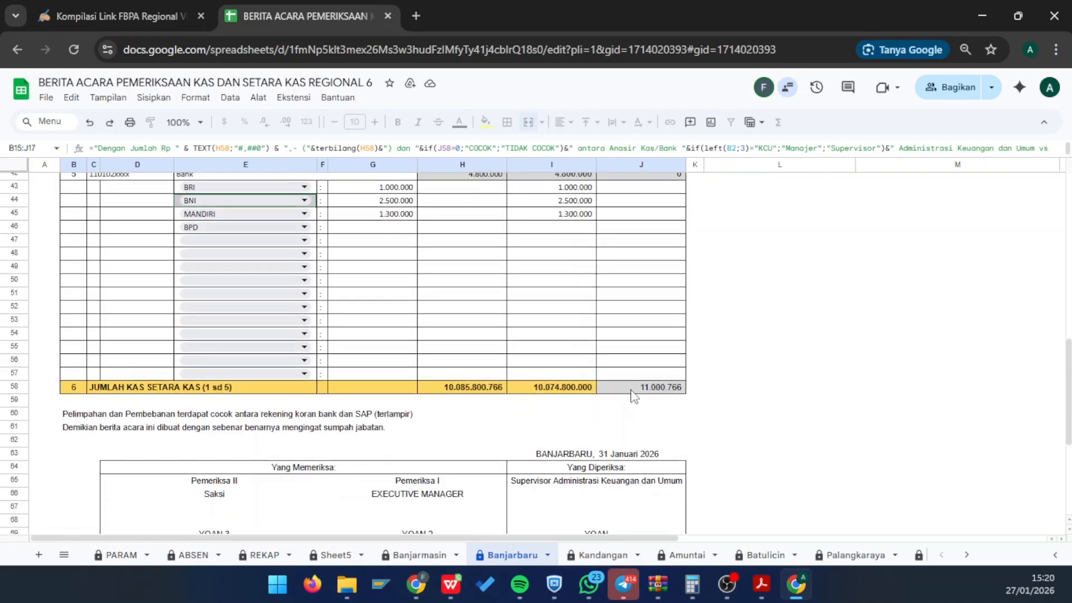
{"action": "left_click", "coordinate": [632, 389]}
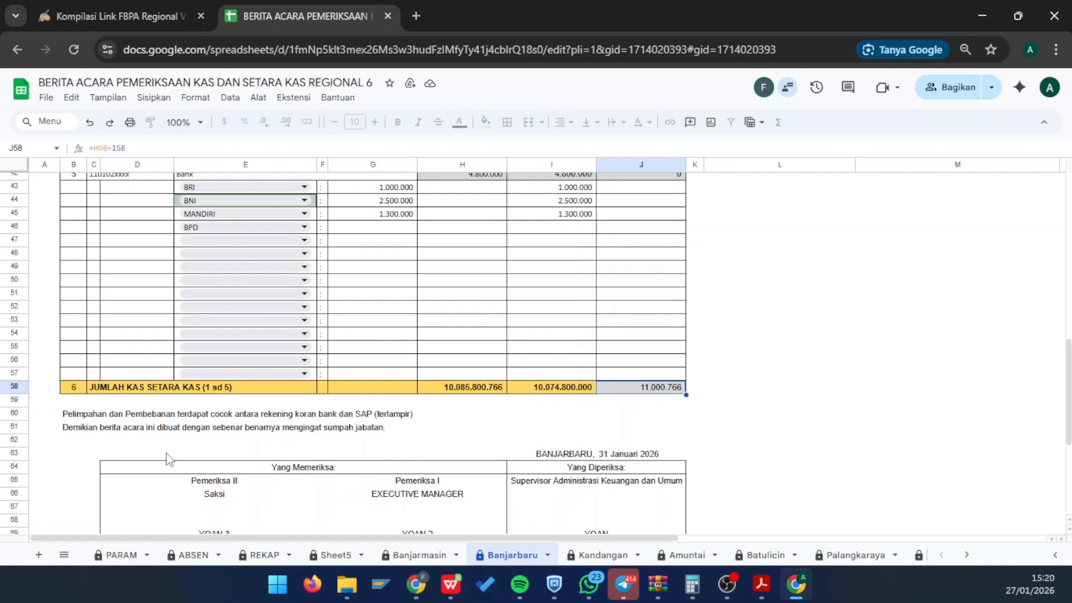
{"action": "left_click", "coordinate": [71, 420]}
{"action": "scroll", "coordinate": [72, 429], "scroll_direction": "down", "scroll_amount": 2}
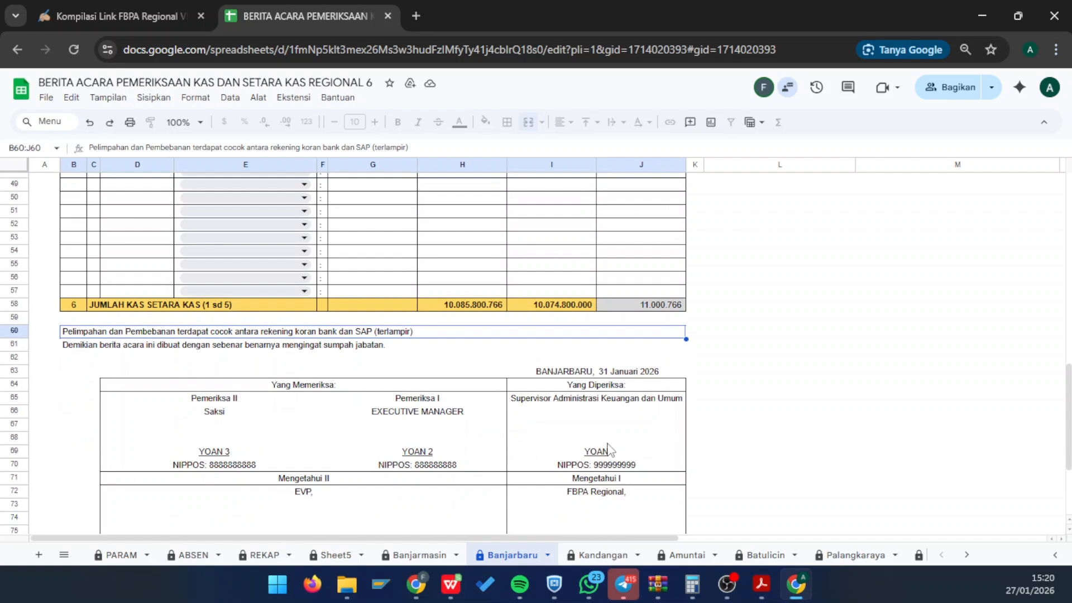
{"action": "left_click", "coordinate": [609, 441]}
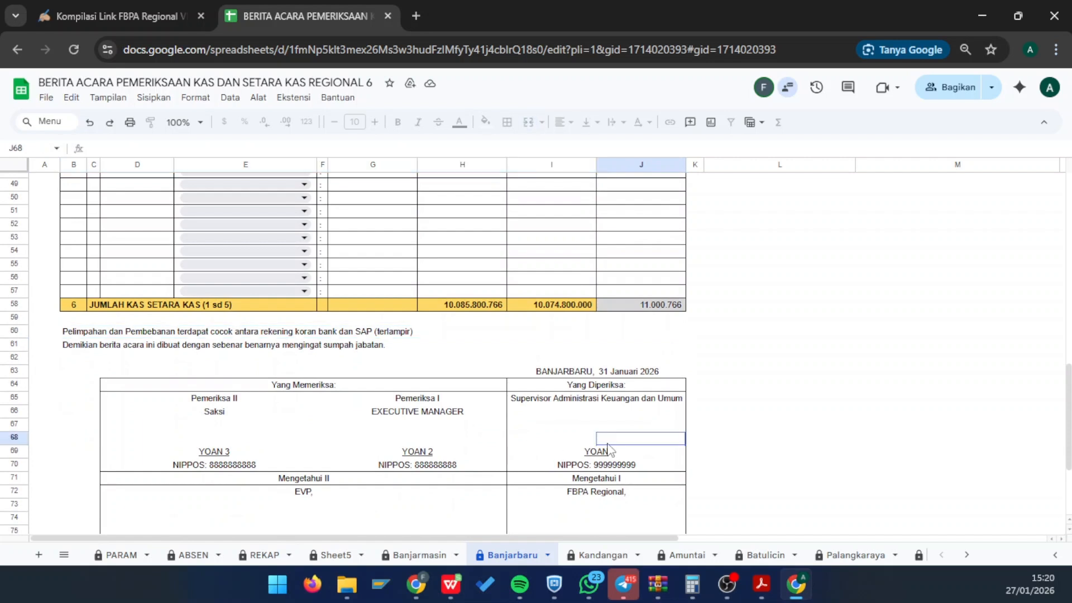
{"action": "left_click", "coordinate": [413, 444]}
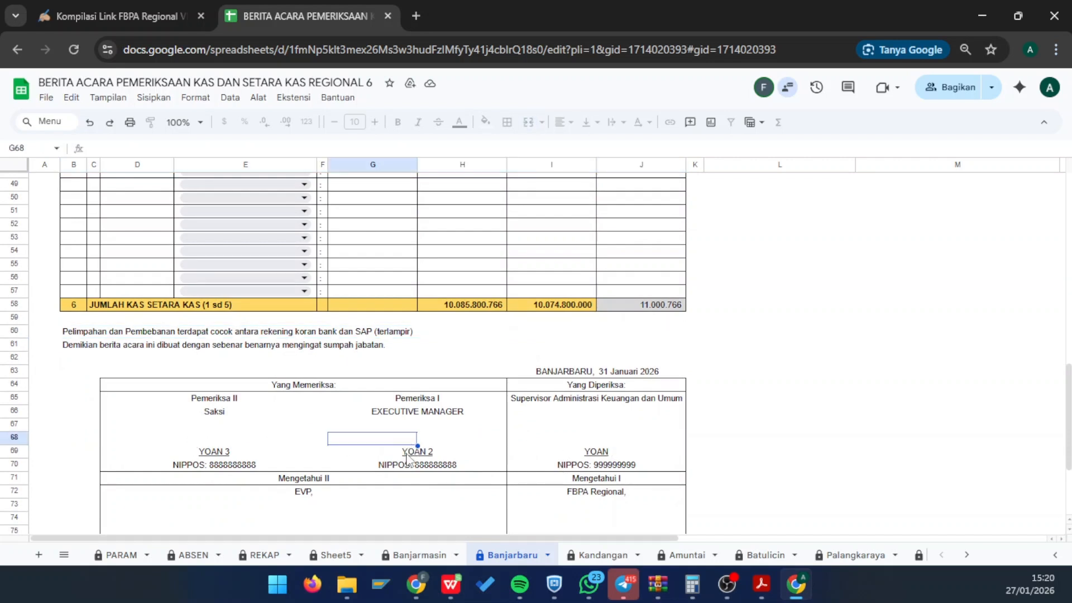
{"action": "left_click", "coordinate": [411, 452]}
{"action": "scroll", "coordinate": [484, 455], "scroll_direction": "down", "scroll_amount": 3}
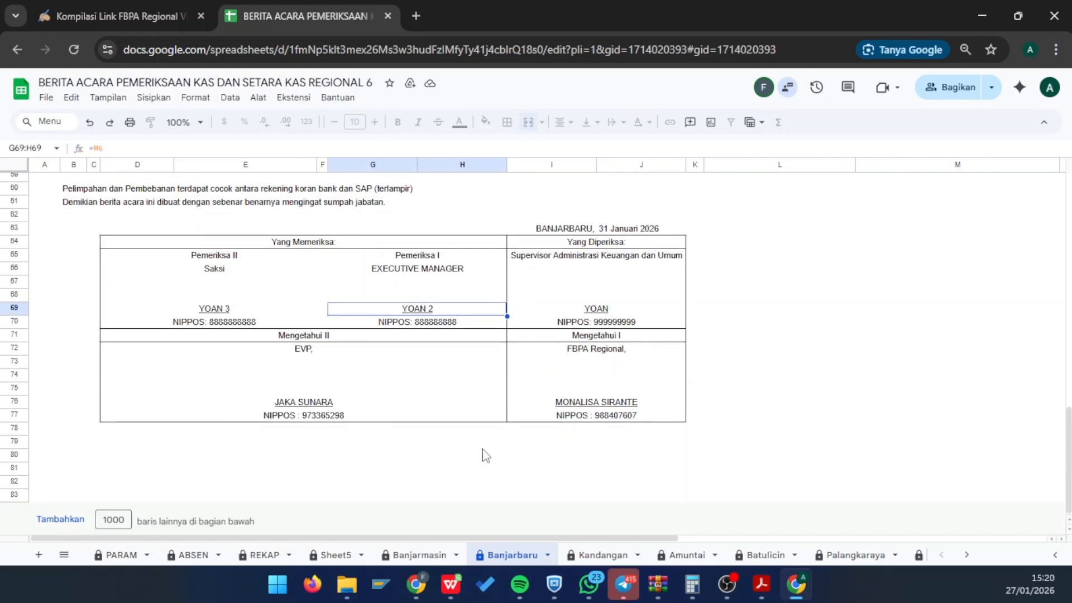
{"action": "scroll", "coordinate": [483, 455], "scroll_direction": "up", "scroll_amount": 15}
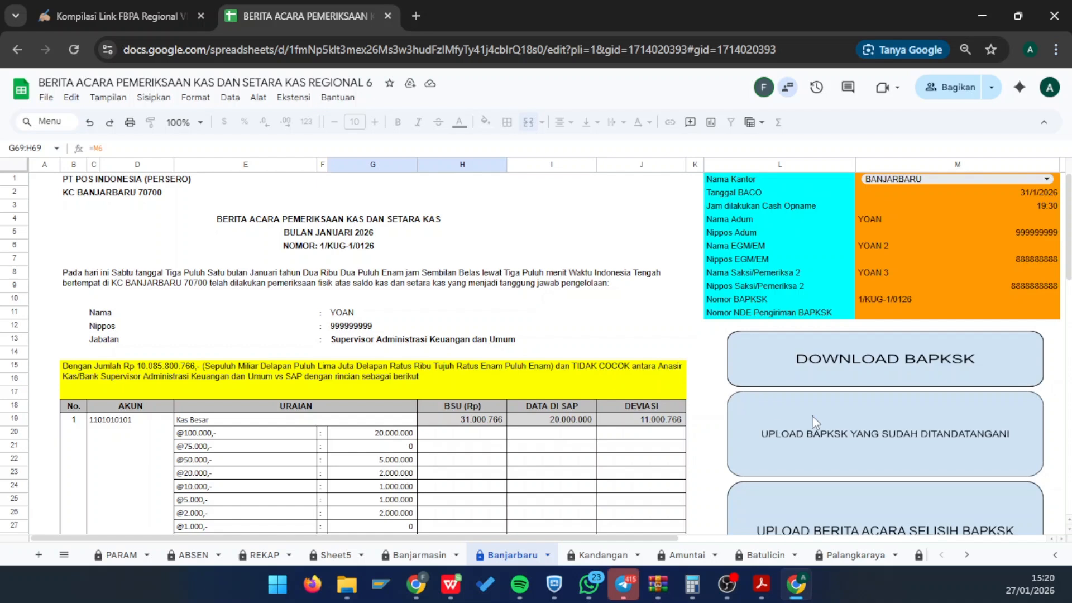
{"action": "scroll", "coordinate": [477, 411], "scroll_direction": "down", "scroll_amount": 20}
{"action": "scroll", "coordinate": [477, 412], "scroll_direction": "up", "scroll_amount": 20}
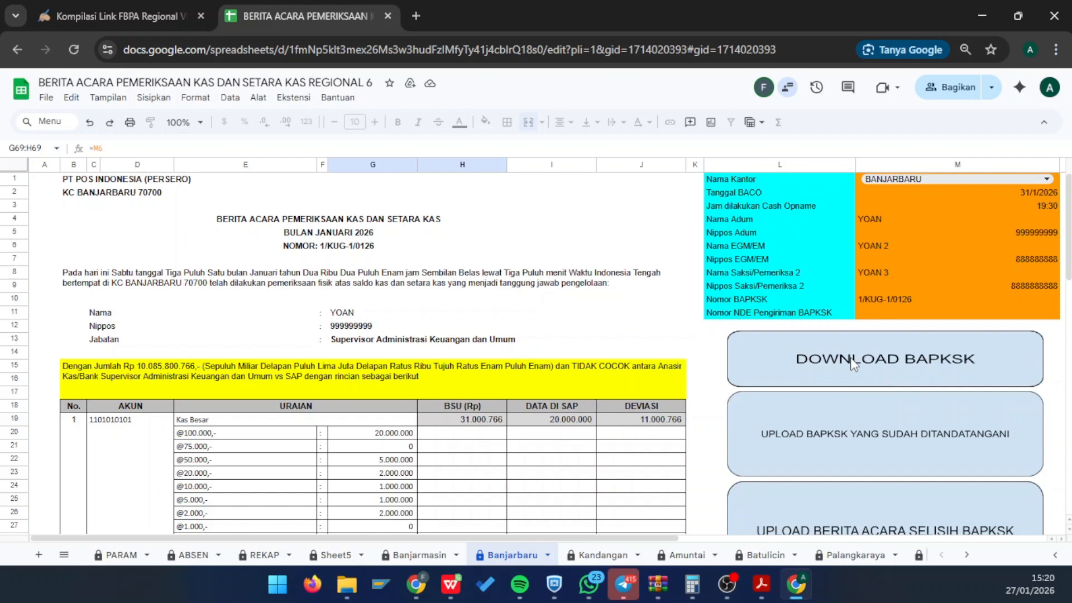
- Run DOWNLOAD BAPKSK and grant the unverified Untitled project script all requested account permissions
{"action": "left_click", "coordinate": [851, 362]}
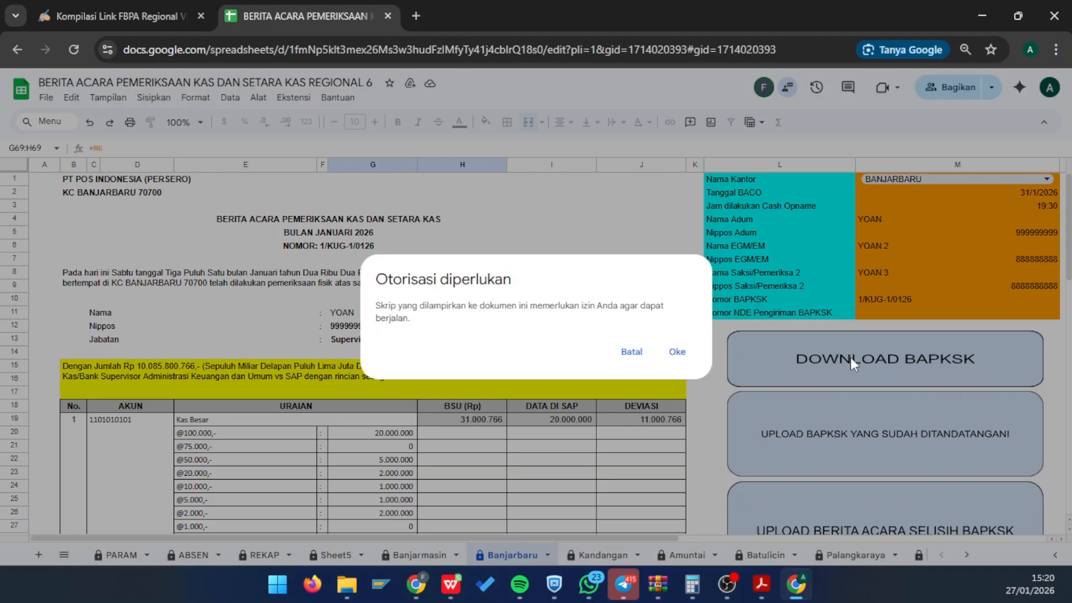
{"action": "left_click", "coordinate": [676, 352]}
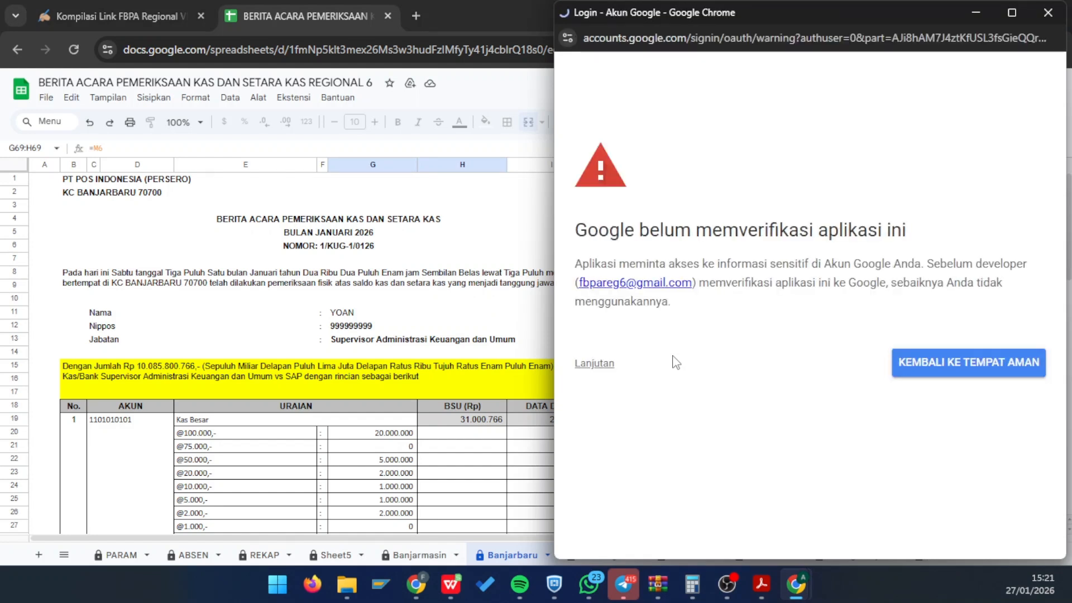
{"action": "left_click", "coordinate": [595, 363]}
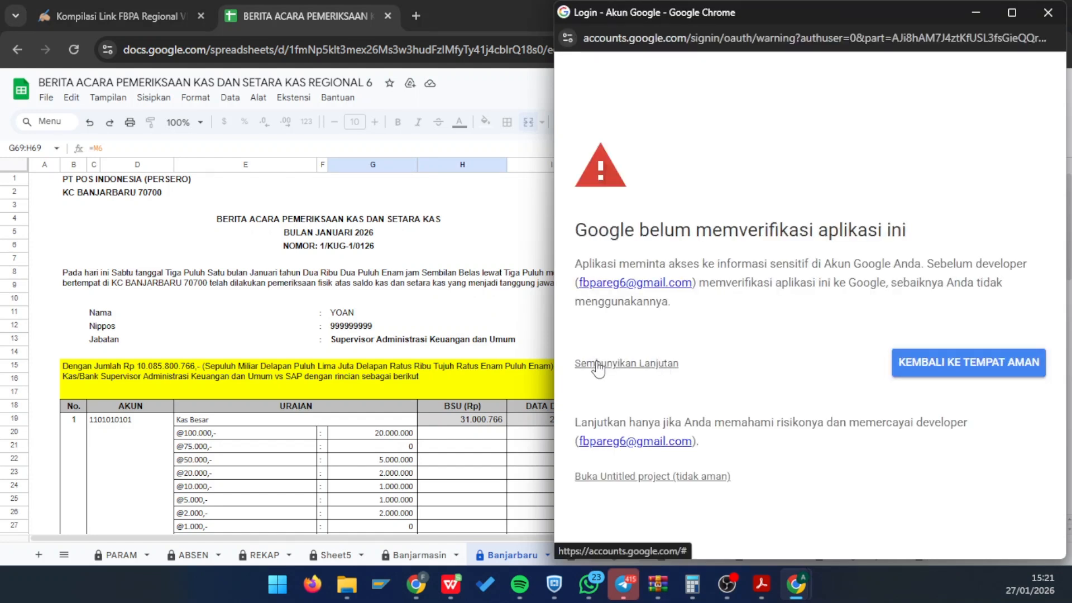
{"action": "left_click", "coordinate": [615, 477]}
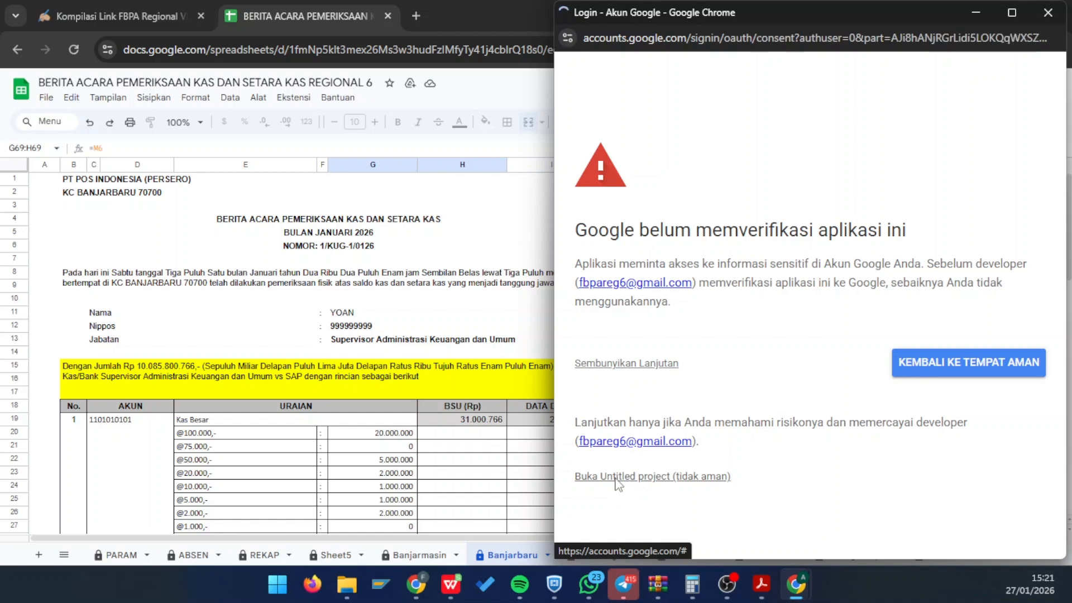
{"action": "scroll", "coordinate": [614, 475], "scroll_direction": "down", "scroll_amount": 3}
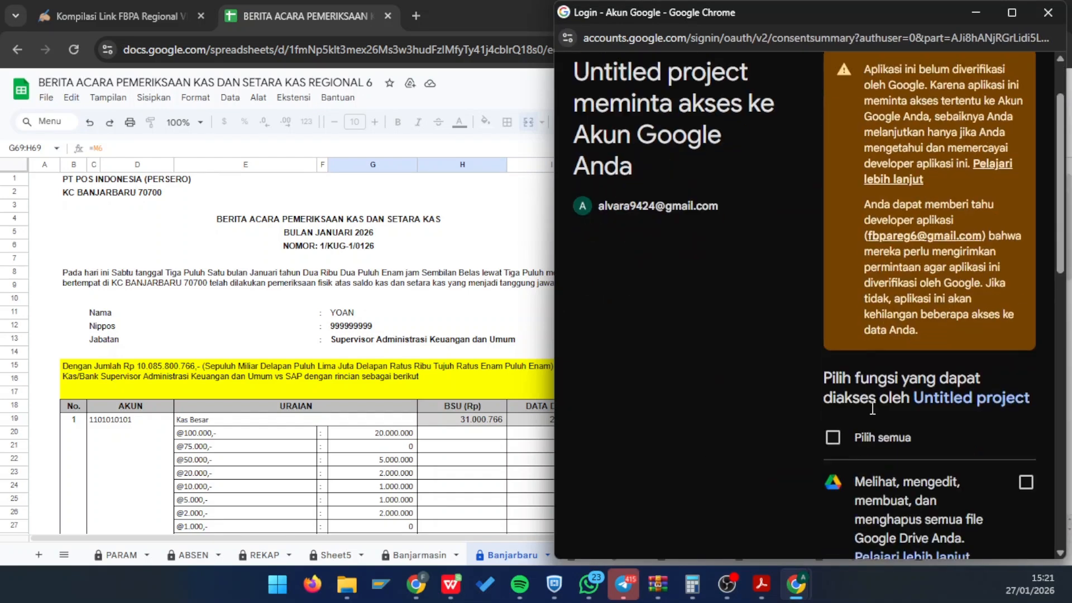
{"action": "left_click", "coordinate": [833, 364]}
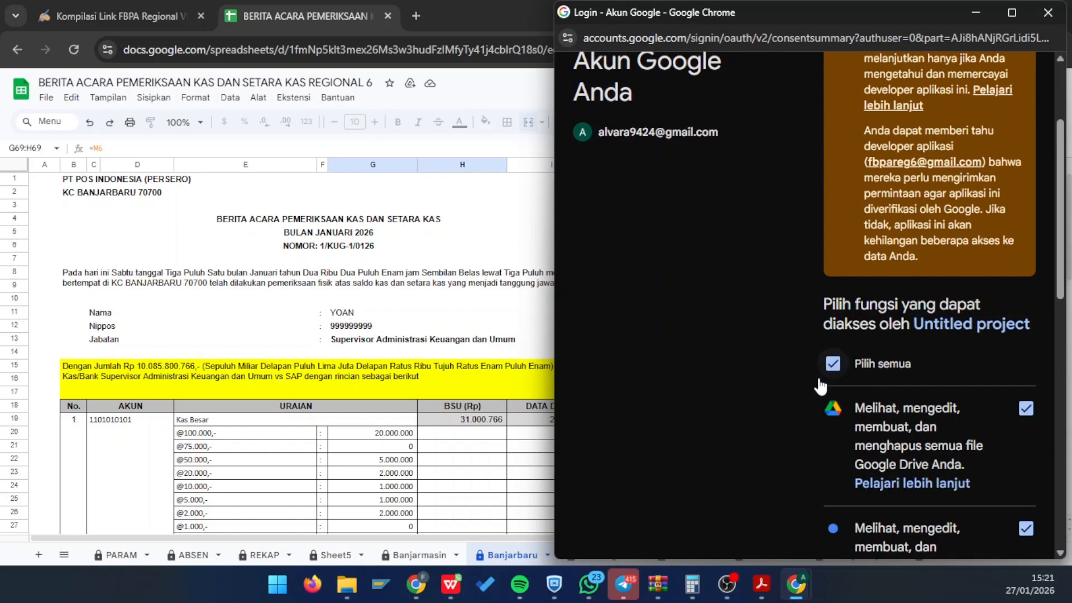
{"action": "scroll", "coordinate": [860, 325], "scroll_direction": "down", "scroll_amount": 2}
{"action": "scroll", "coordinate": [859, 325], "scroll_direction": "down", "scroll_amount": 10}
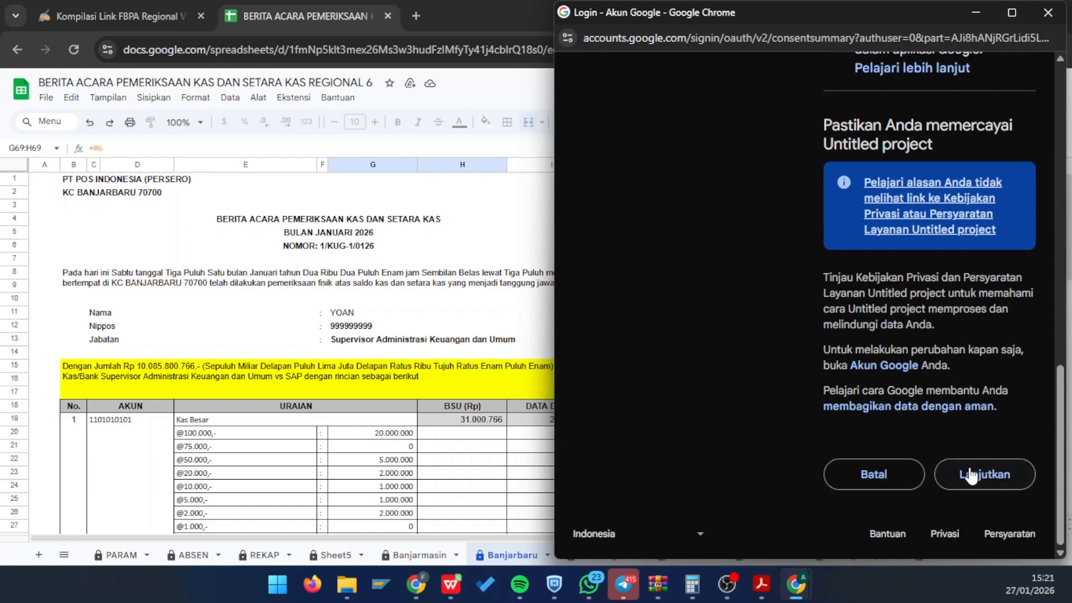
{"action": "left_click", "coordinate": [972, 476]}
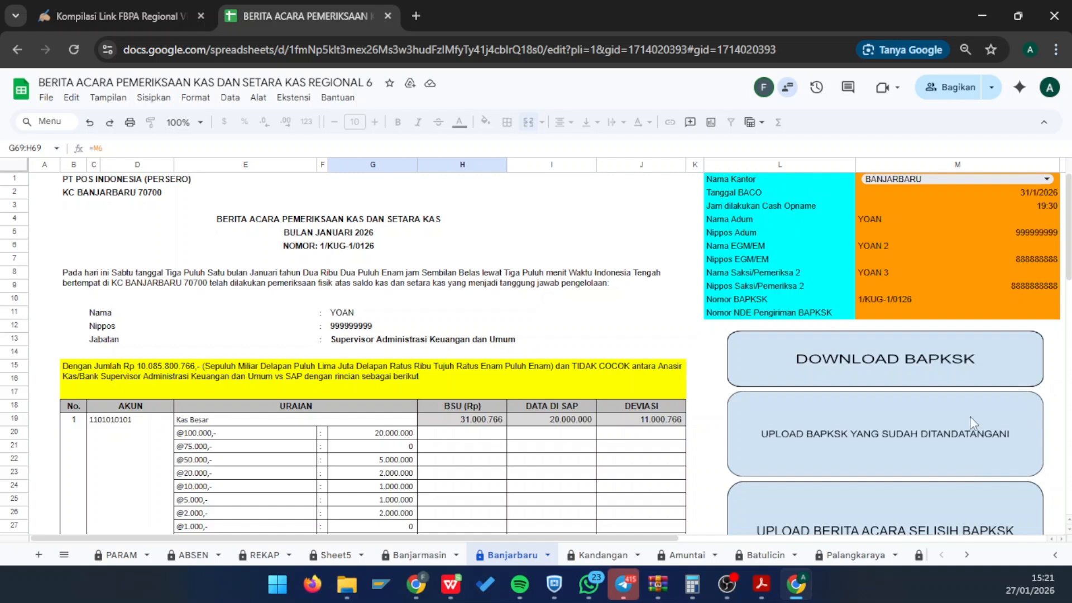
- Rerun DOWNLOAD BAPKSK and bring up the address bar's blocked pop-up settings
{"action": "left_click", "coordinate": [645, 318]}
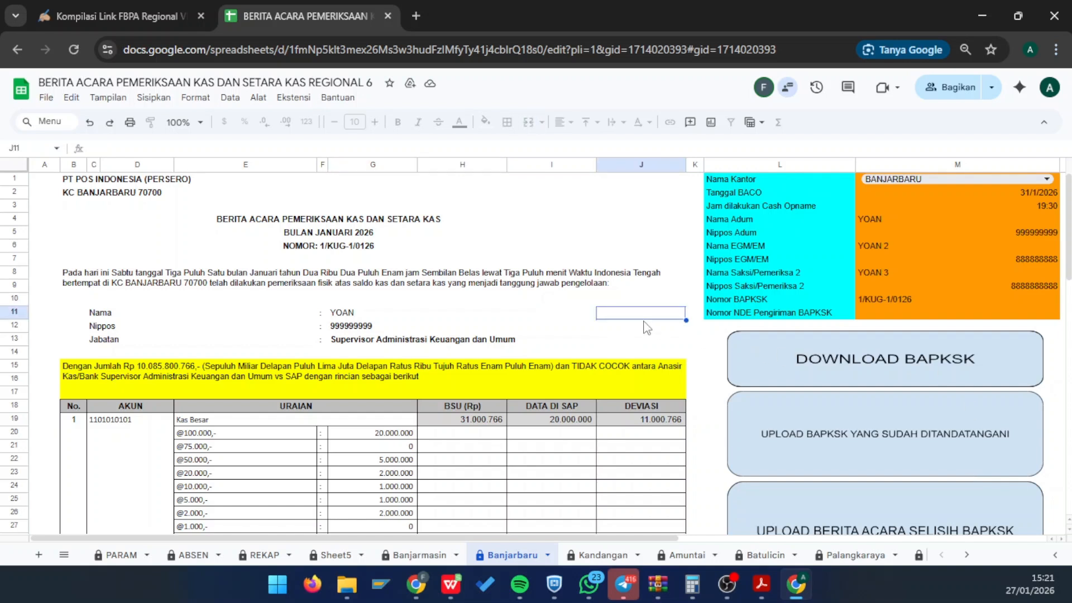
{"action": "left_click", "coordinate": [860, 360]}
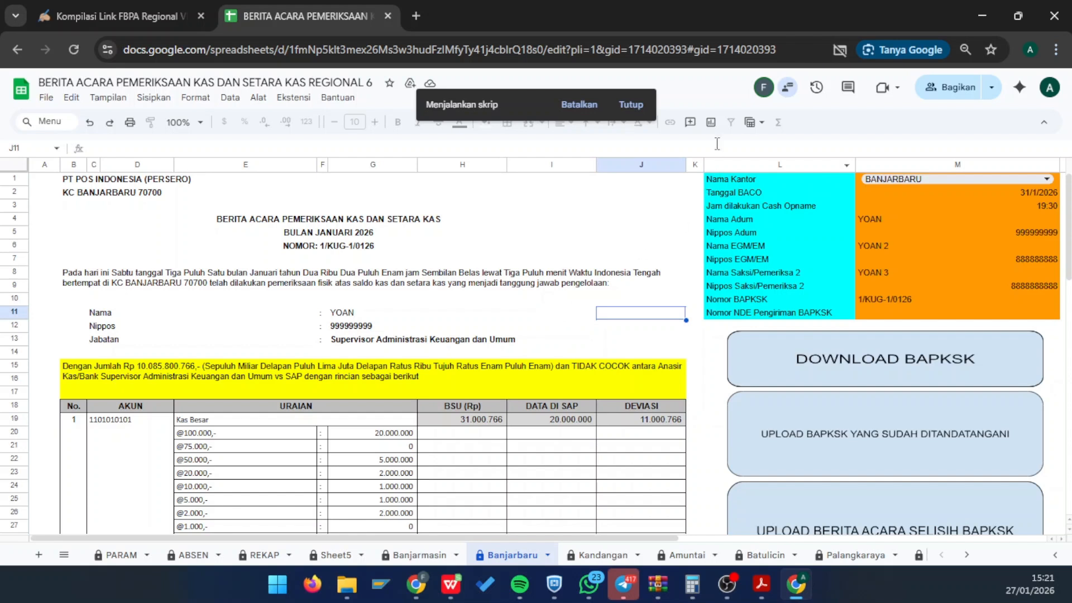
{"action": "left_click", "coordinate": [835, 52]}
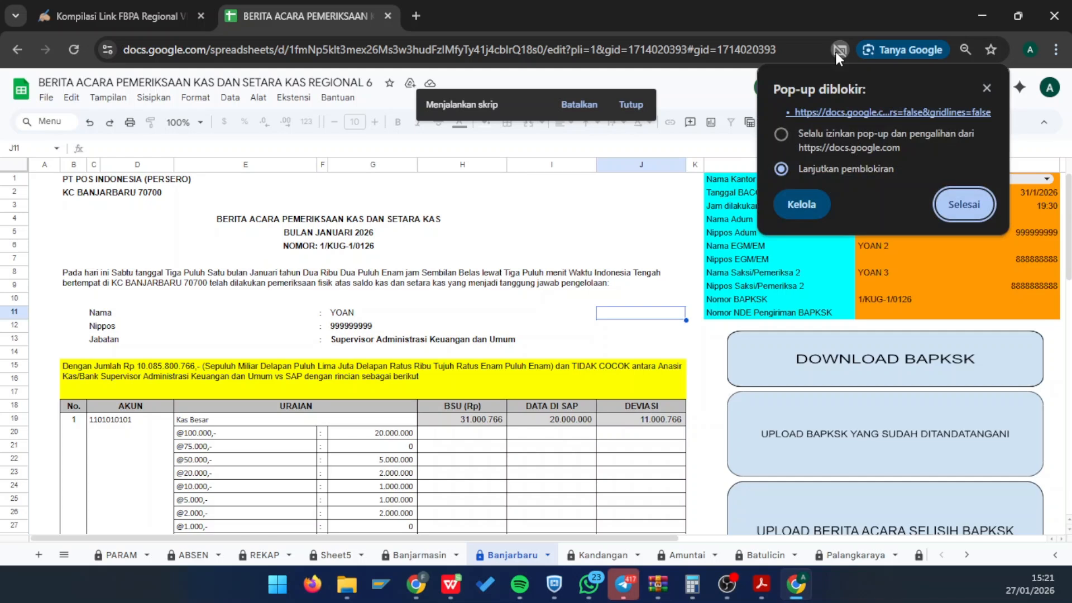
- Always allow pop-ups for this site, then run DOWNLOAD BAPKSK to save the 76,2 KB report PDF
{"action": "left_click", "coordinate": [780, 135]}
{"action": "left_click", "coordinate": [970, 210]}
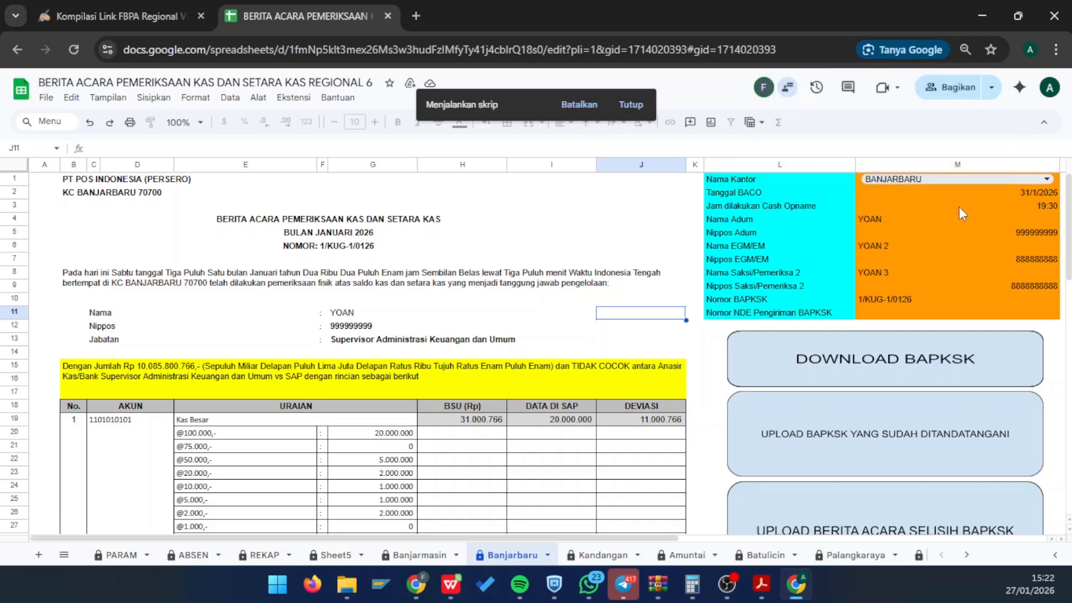
{"action": "left_click", "coordinate": [873, 369]}
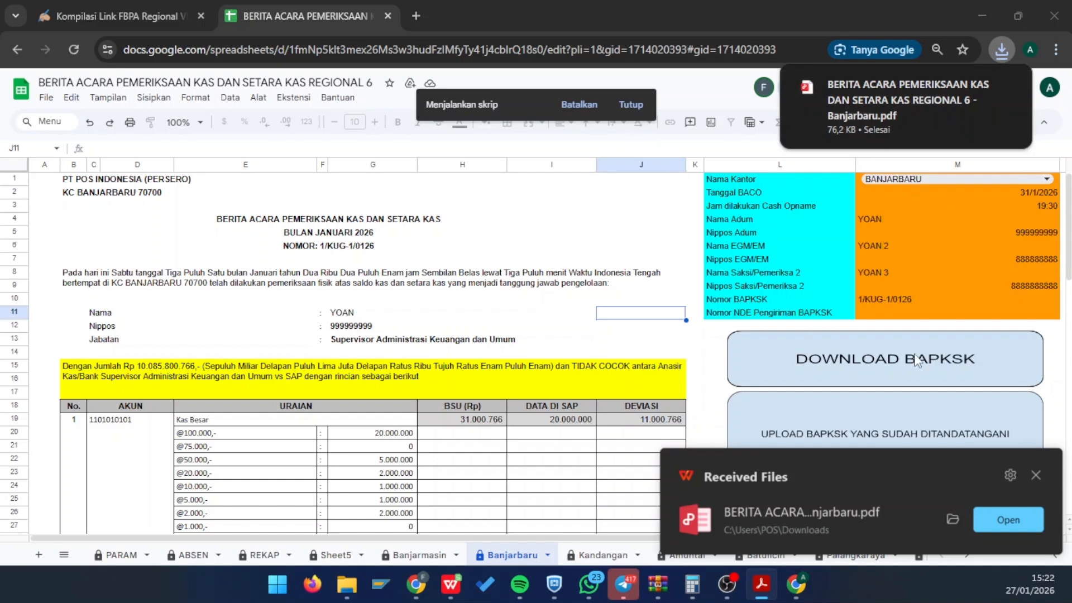
{"action": "left_click", "coordinate": [1036, 475]}
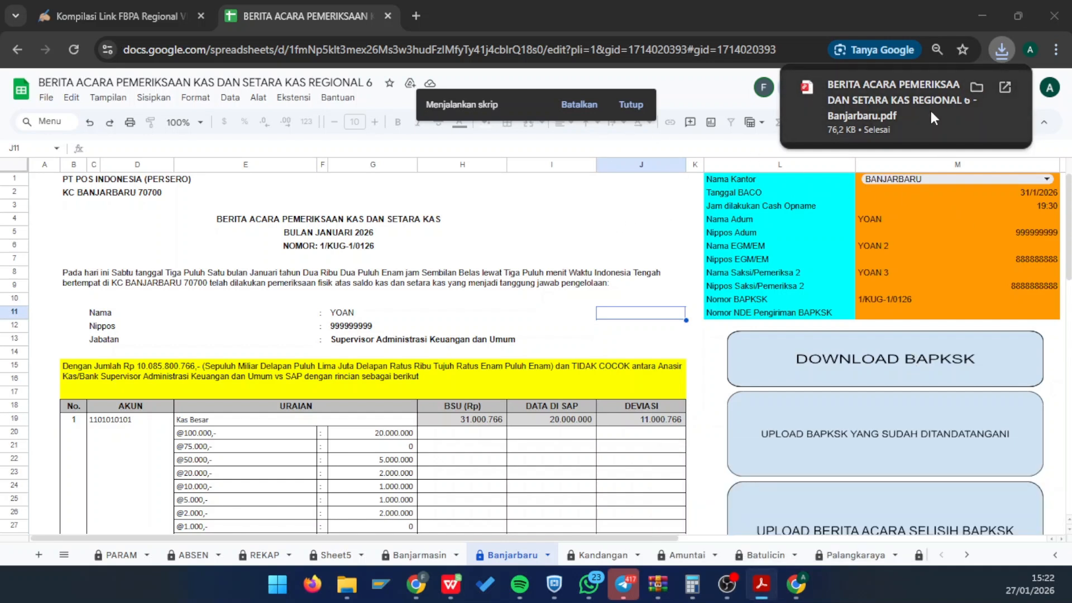
{"action": "left_click", "coordinate": [452, 217]}
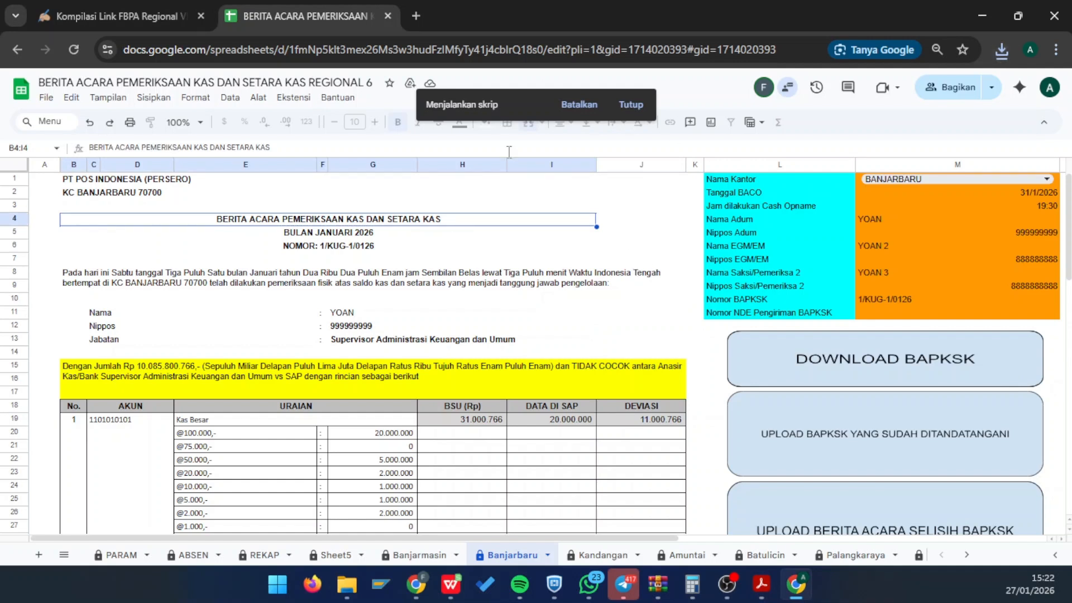
{"action": "left_click", "coordinate": [857, 357]}
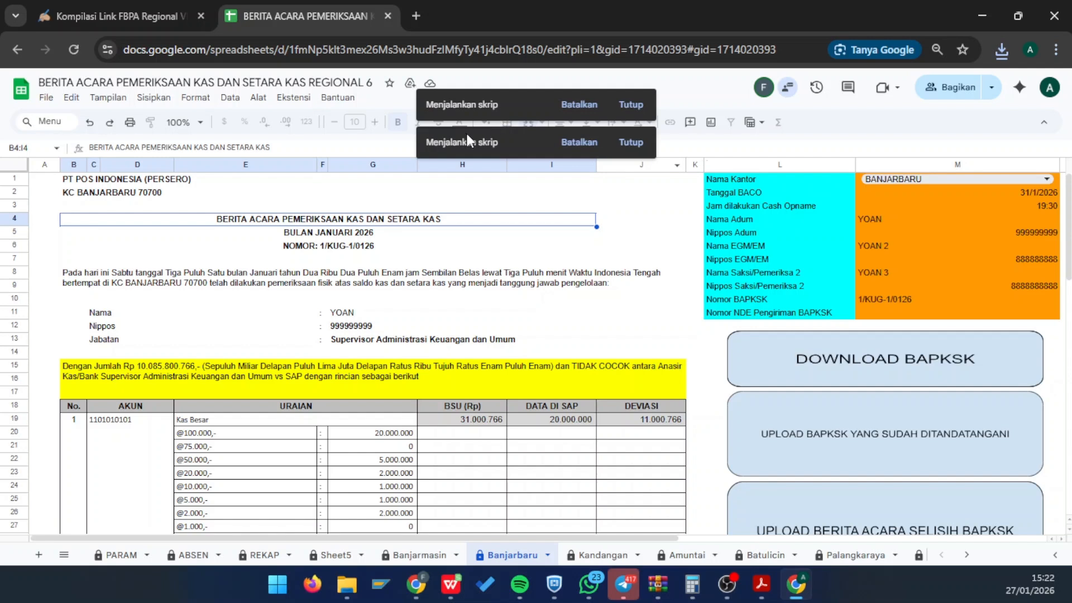
{"action": "left_click", "coordinate": [631, 105]}
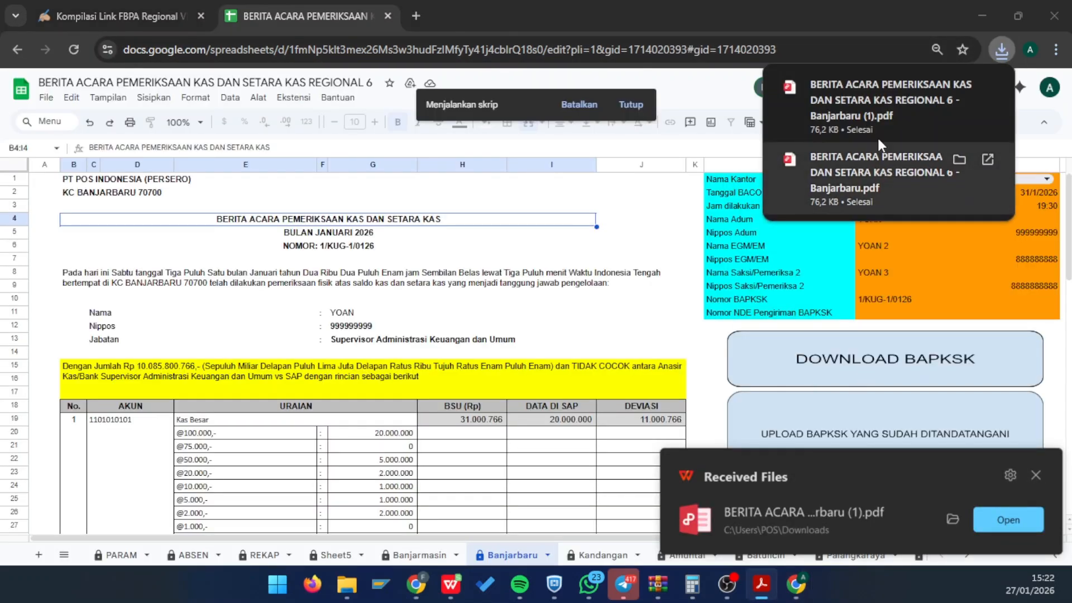
- Open the downloaded Banjarbaru report PDF, scroll from header to signature block, then close it
{"action": "left_click", "coordinate": [877, 118]}
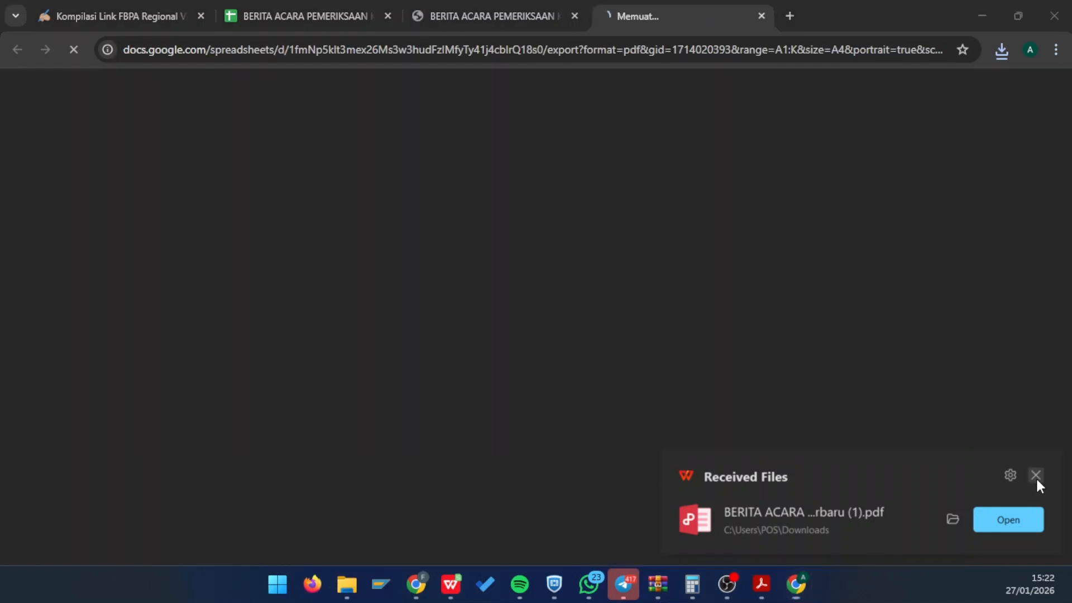
{"action": "left_click", "coordinate": [1036, 475]}
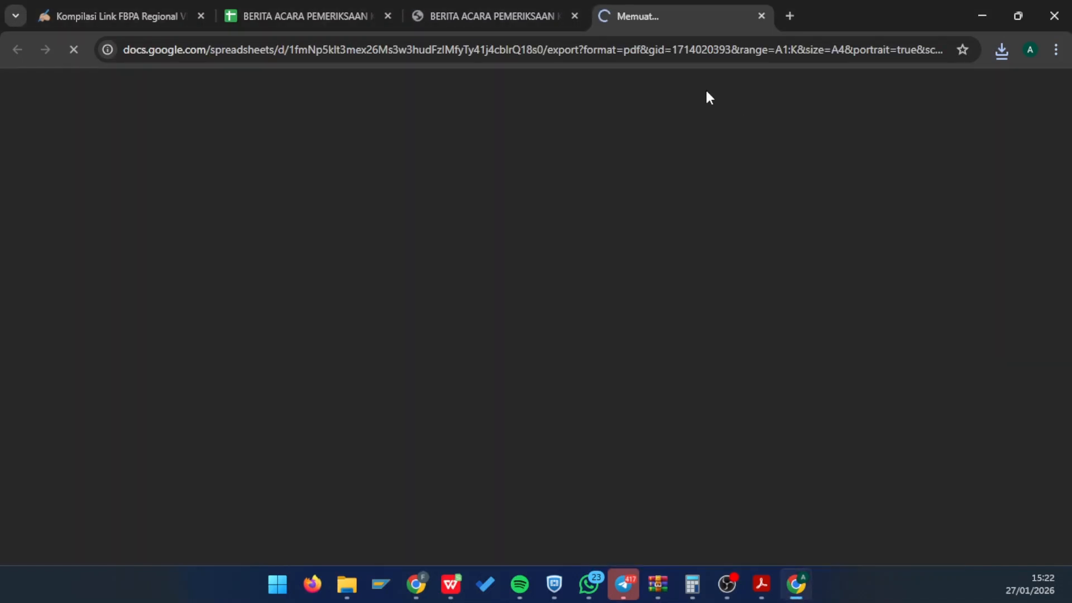
{"action": "left_click", "coordinate": [761, 15]}
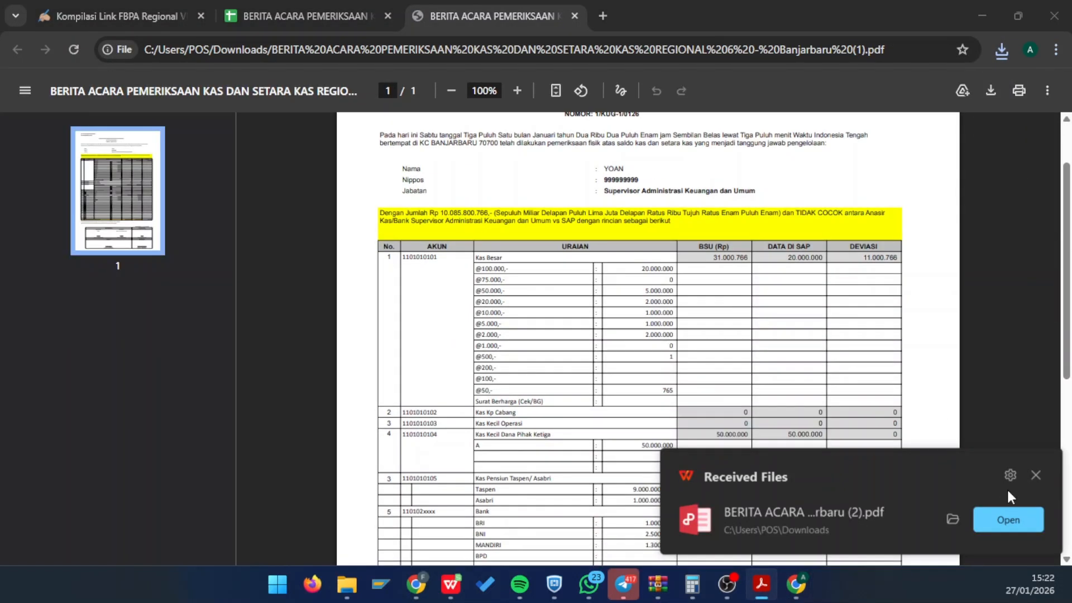
{"action": "left_click", "coordinate": [1036, 475]}
{"action": "scroll", "coordinate": [694, 323], "scroll_direction": "down", "scroll_amount": 4}
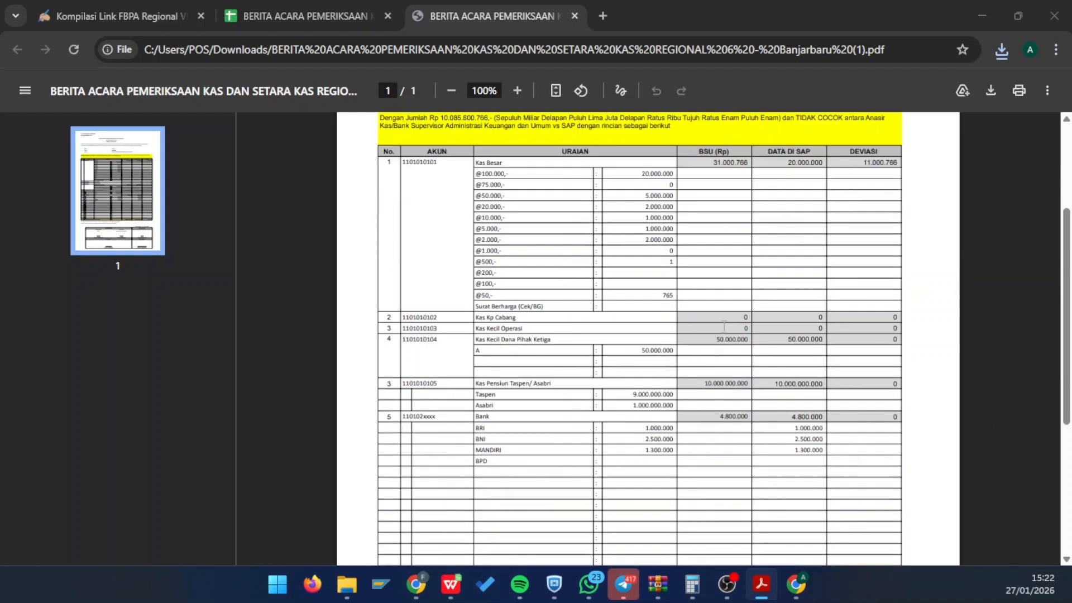
{"action": "scroll", "coordinate": [694, 323], "scroll_direction": "down", "scroll_amount": 3}
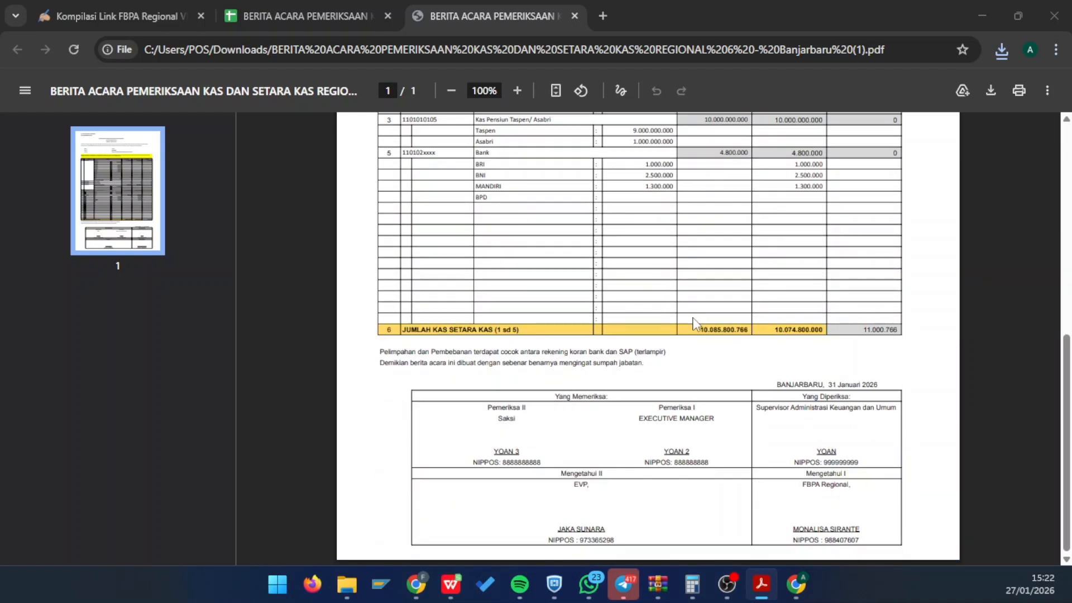
{"action": "scroll", "coordinate": [694, 323], "scroll_direction": "up", "scroll_amount": 8}
{"action": "scroll", "coordinate": [694, 322], "scroll_direction": "down", "scroll_amount": 8}
{"action": "scroll", "coordinate": [694, 323], "scroll_direction": "up", "scroll_amount": 8}
{"action": "scroll", "coordinate": [694, 323], "scroll_direction": "down", "scroll_amount": 8}
{"action": "left_click", "coordinate": [574, 16]}
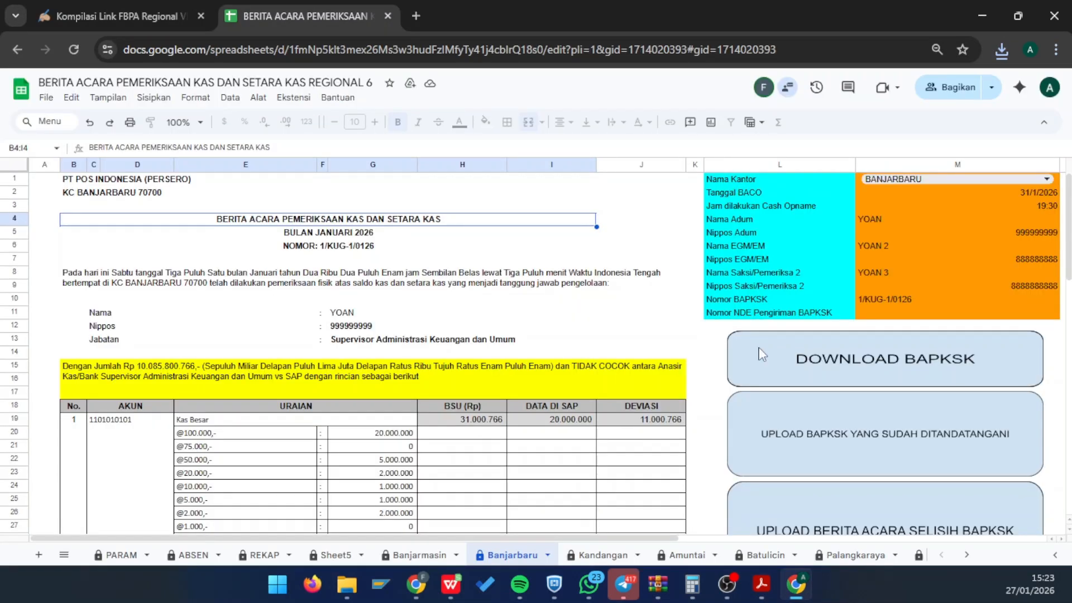
- Upload Banjarbaru (2).pdf through UPLOAD BAPKSK YANG SUDAH DITANDATANGANI
{"action": "scroll", "coordinate": [825, 451], "scroll_direction": "down", "scroll_amount": 2}
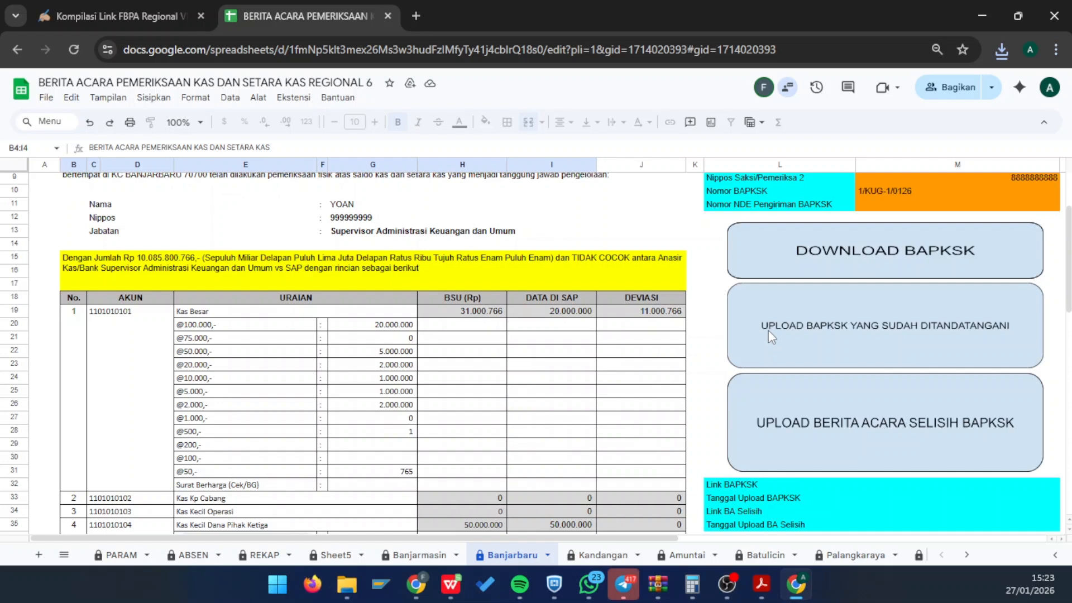
{"action": "left_click", "coordinate": [903, 323]}
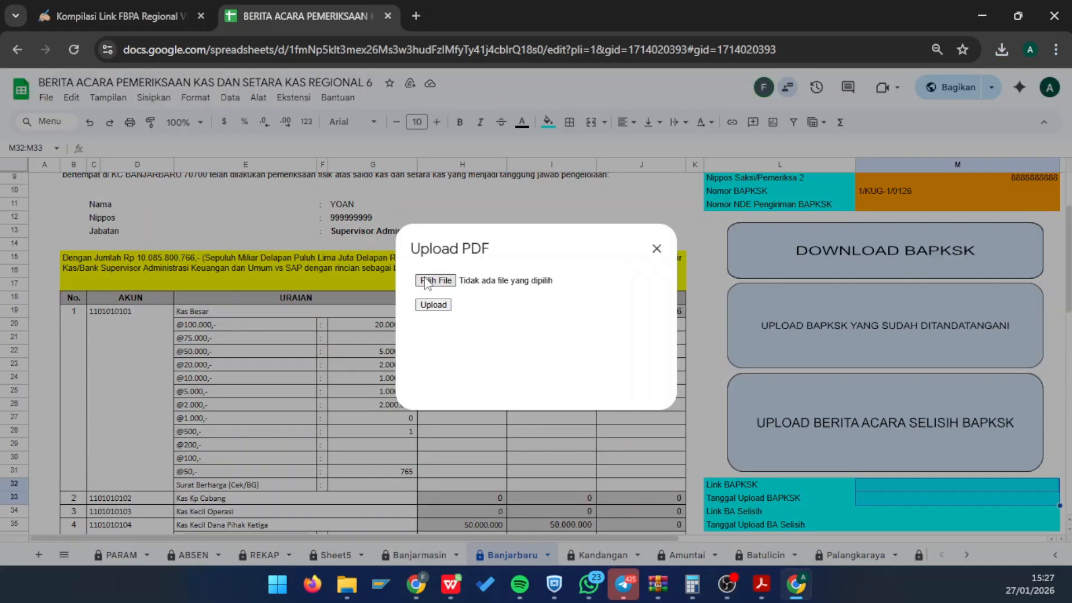
{"action": "left_click", "coordinate": [426, 274]}
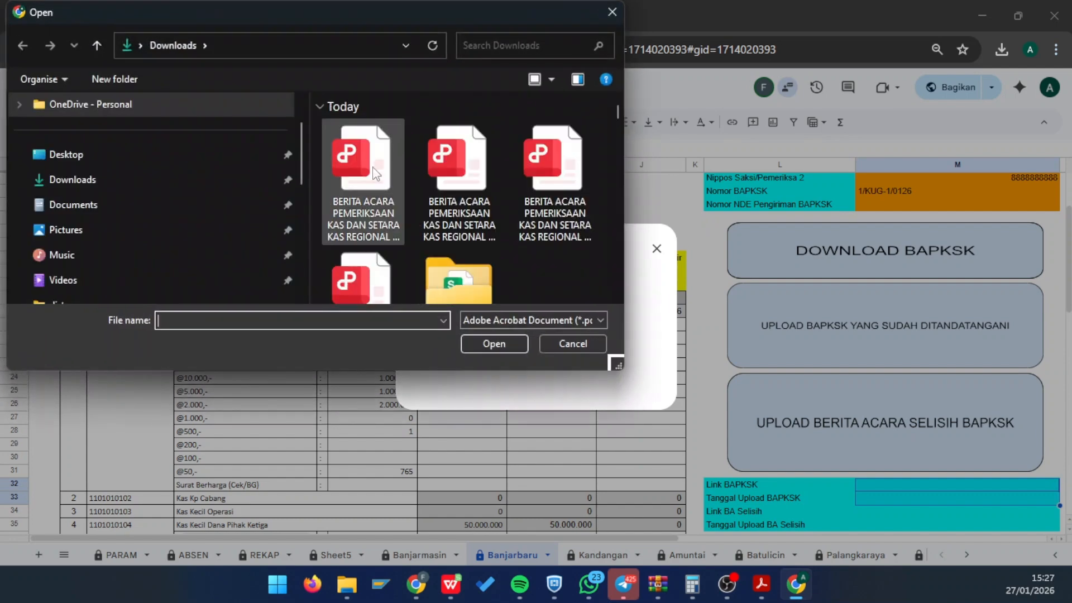
{"action": "double_click", "coordinate": [374, 171]}
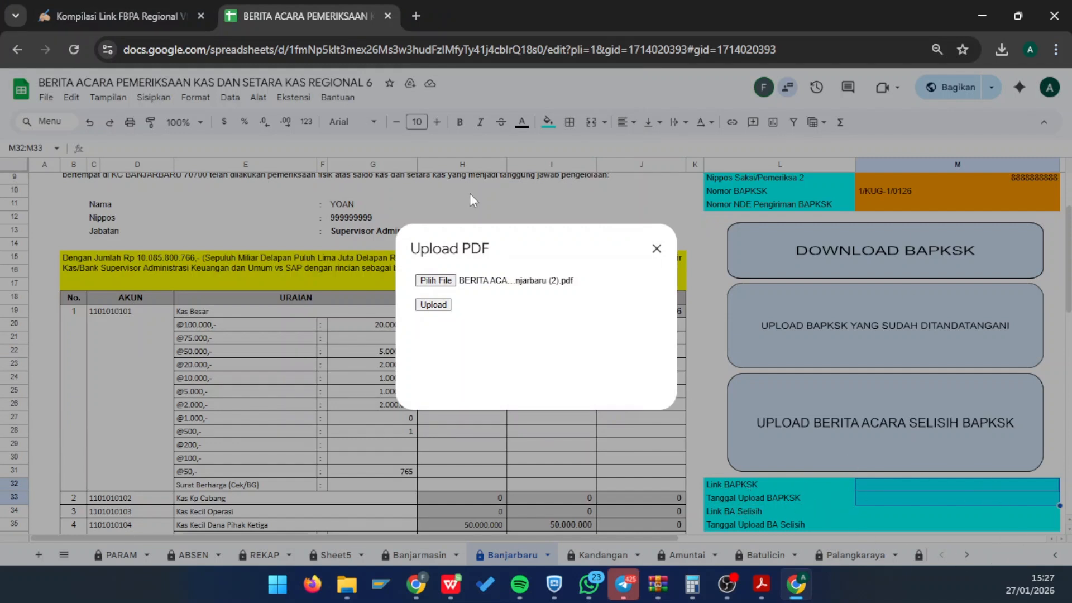
{"action": "left_click", "coordinate": [431, 309]}
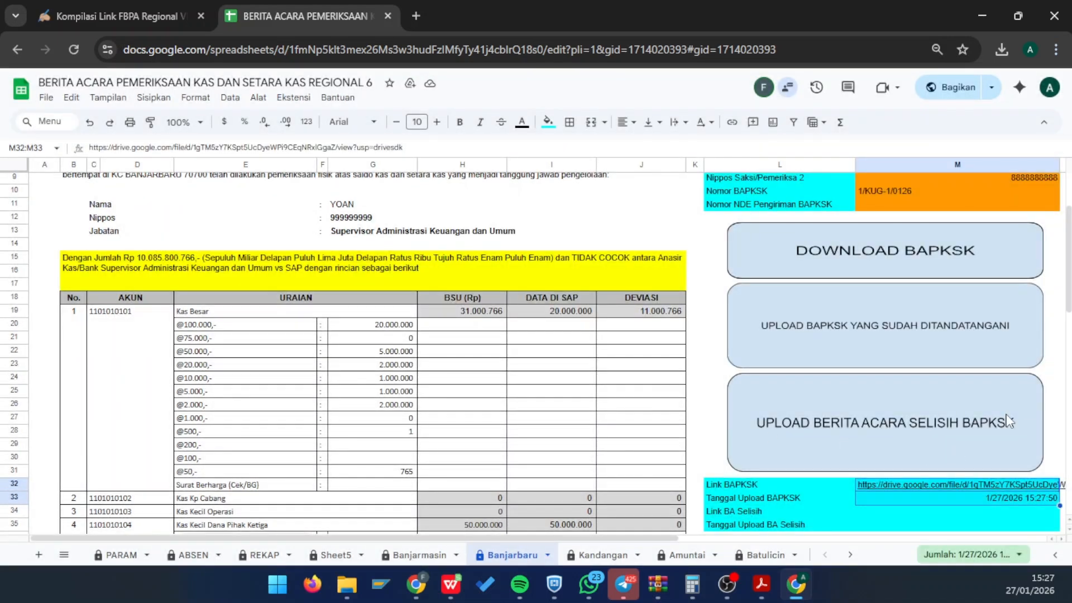
- Check the logged BAPKSK Drive link, upload time 27/01/2026 15:27:50 and the J58 total deviation
{"action": "left_click", "coordinate": [813, 501]}
{"action": "scroll", "coordinate": [813, 502], "scroll_direction": "down", "scroll_amount": 2}
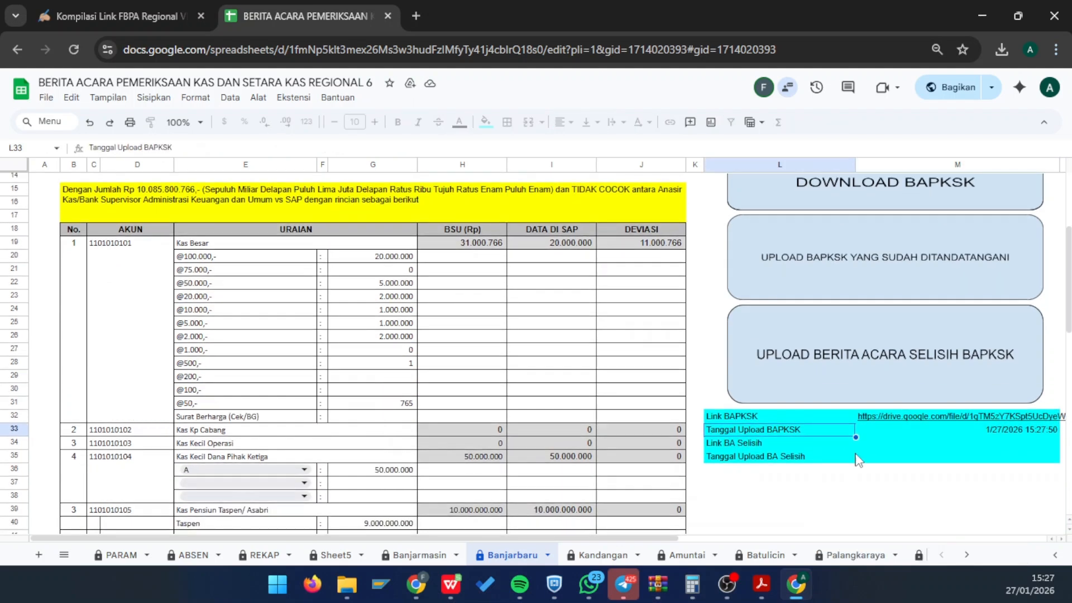
{"action": "scroll", "coordinate": [829, 414], "scroll_direction": "right", "scroll_amount": 3}
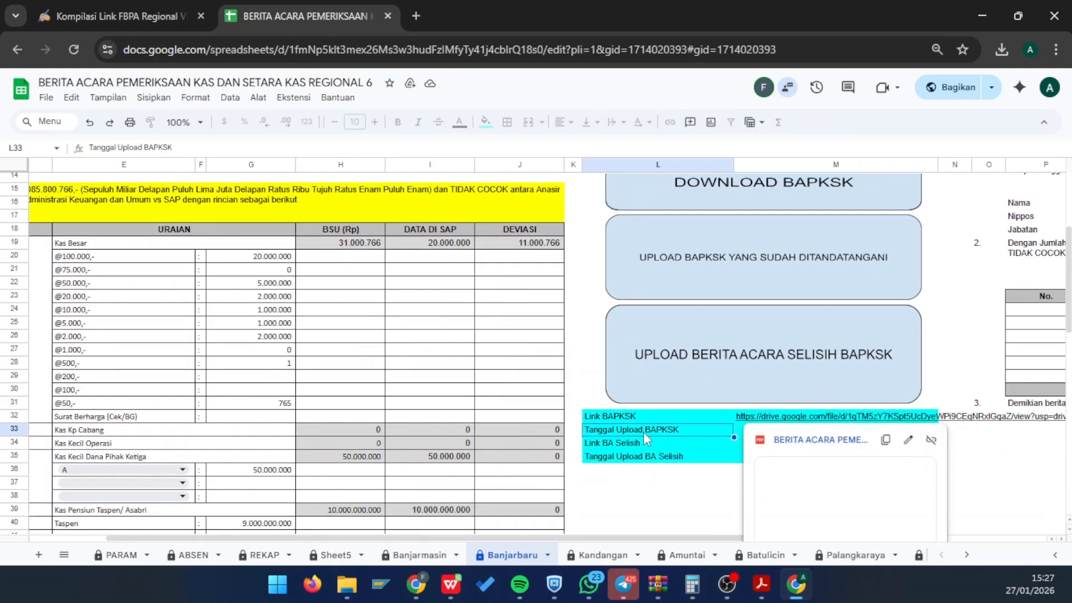
{"action": "left_click", "coordinate": [829, 433]}
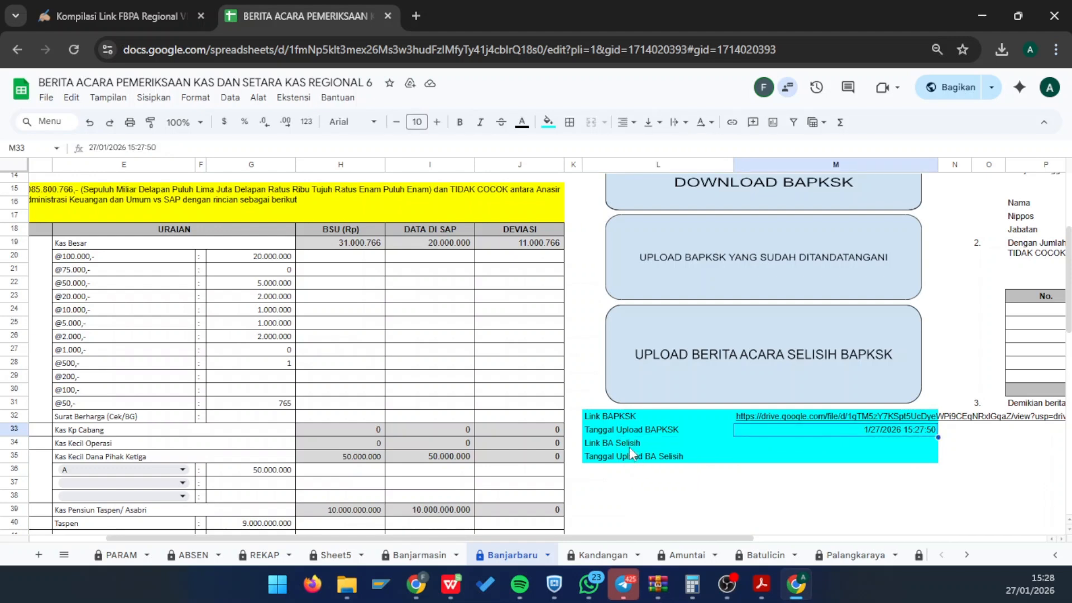
{"action": "scroll", "coordinate": [534, 351], "scroll_direction": "down", "scroll_amount": 5}
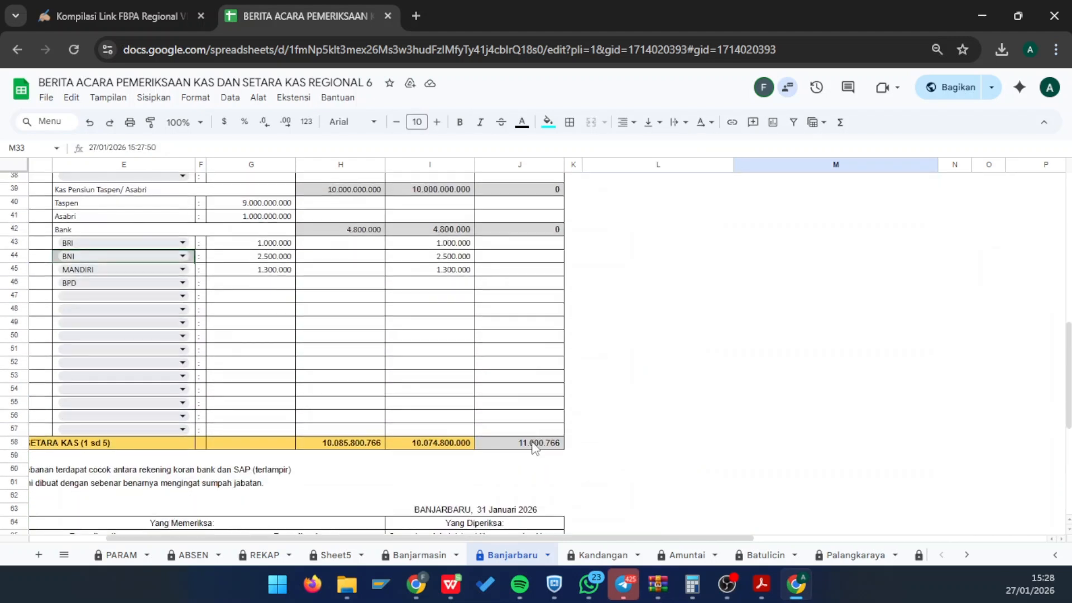
{"action": "left_click", "coordinate": [535, 446]}
{"action": "scroll", "coordinate": [661, 366], "scroll_direction": "up", "scroll_amount": 5}
{"action": "scroll", "coordinate": [663, 365], "scroll_direction": "up", "scroll_amount": 1}
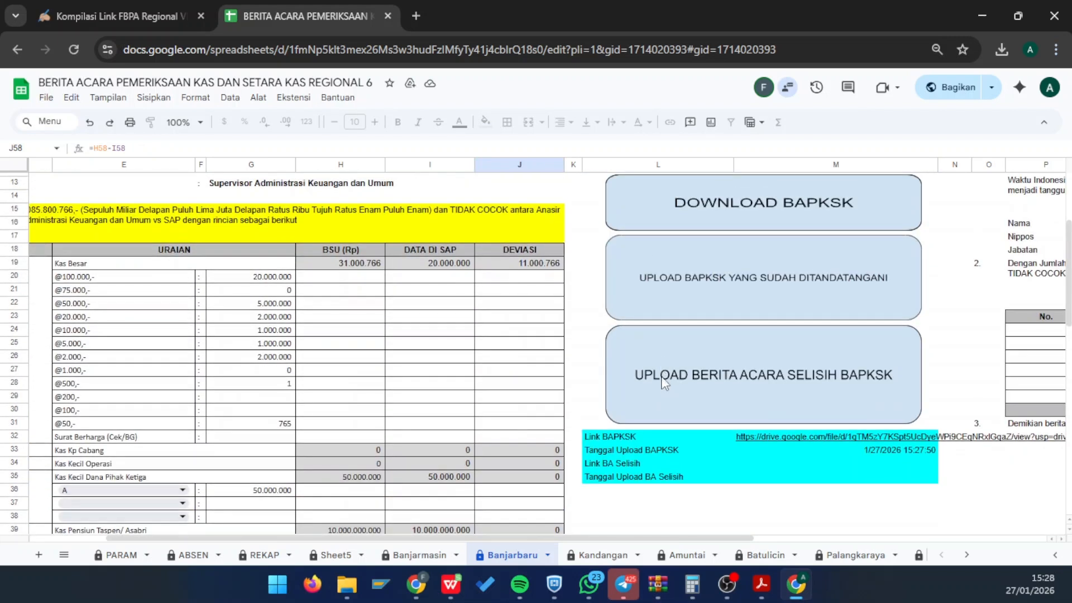
- Upload the original Banjarbaru report PDF as the BA Selisih document
{"action": "left_click", "coordinate": [664, 383]}
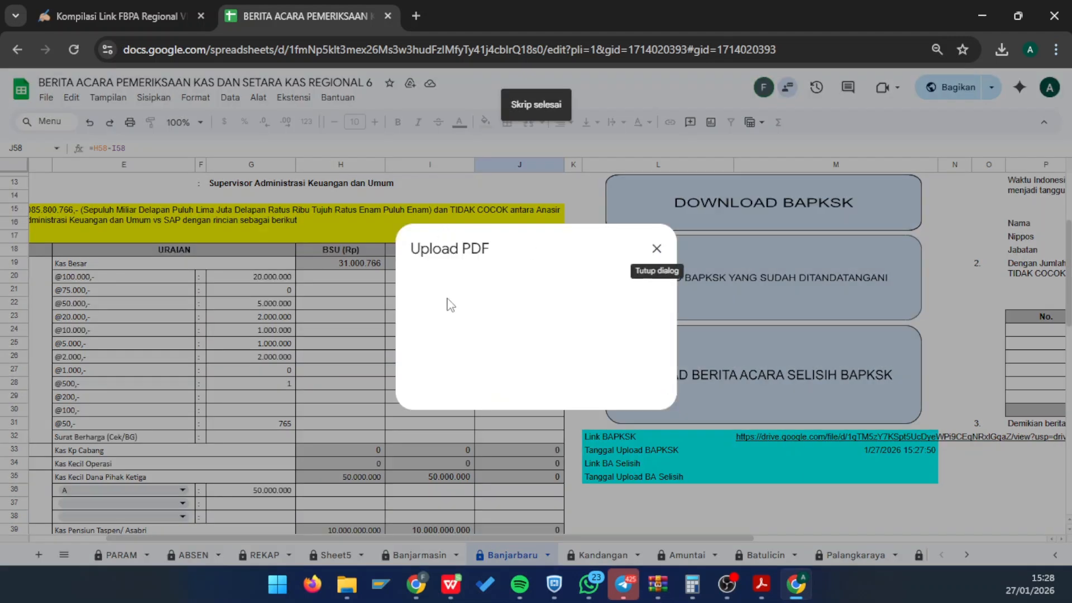
{"action": "left_click", "coordinate": [441, 281]}
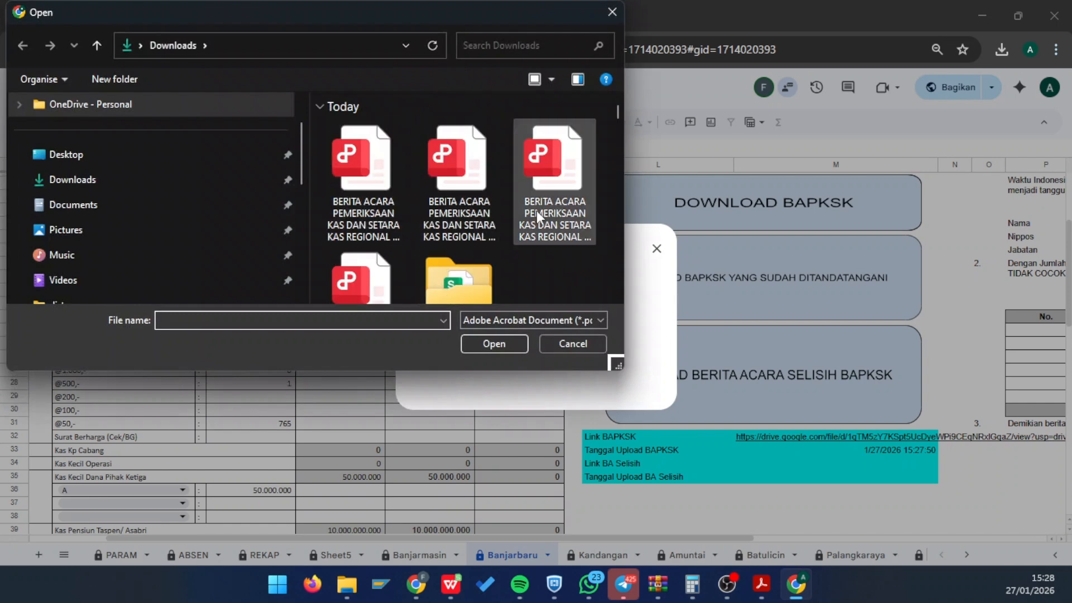
{"action": "double_click", "coordinate": [537, 210]}
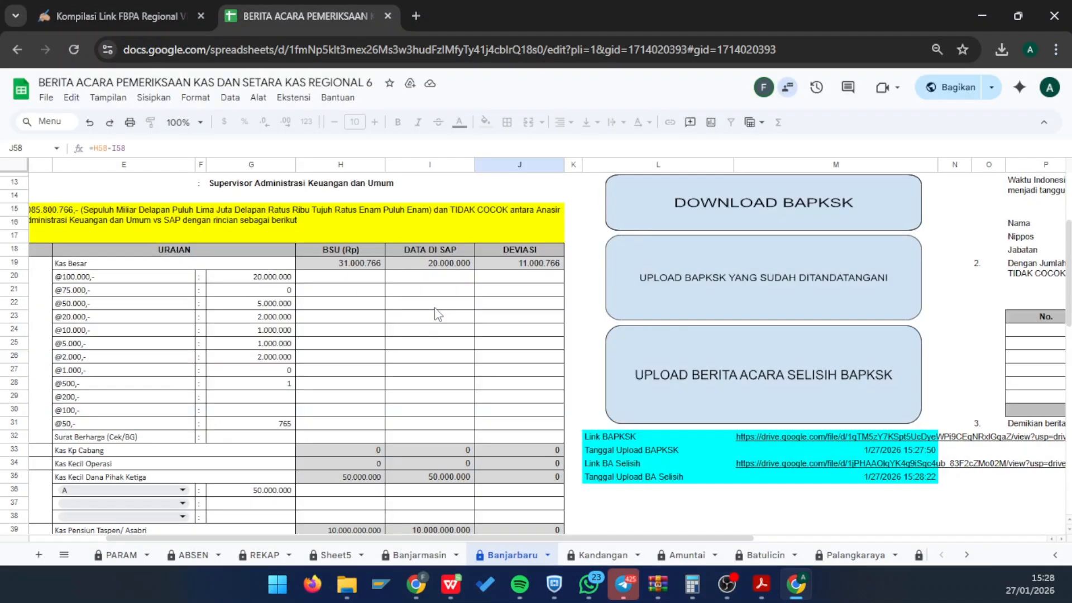
- Scroll the Banjarbaru sheet to the totals and link rows, and inspect cell U28's formula
{"action": "mouse_move", "coordinate": [819, 465]}
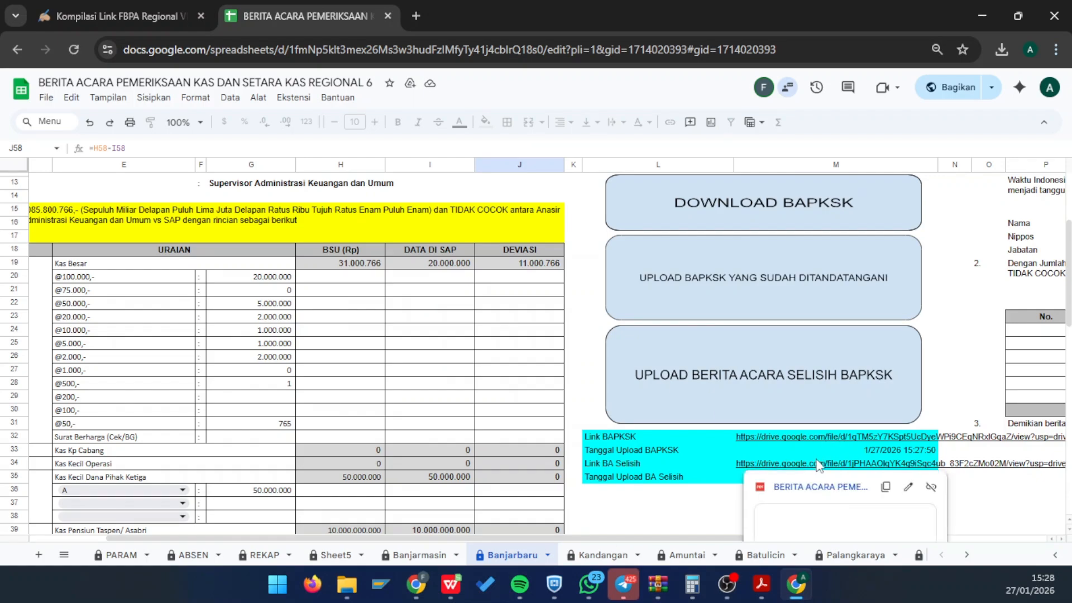
{"action": "scroll", "coordinate": [546, 373], "scroll_direction": "down", "scroll_amount": 5}
{"action": "scroll", "coordinate": [546, 373], "scroll_direction": "up", "scroll_amount": 10}
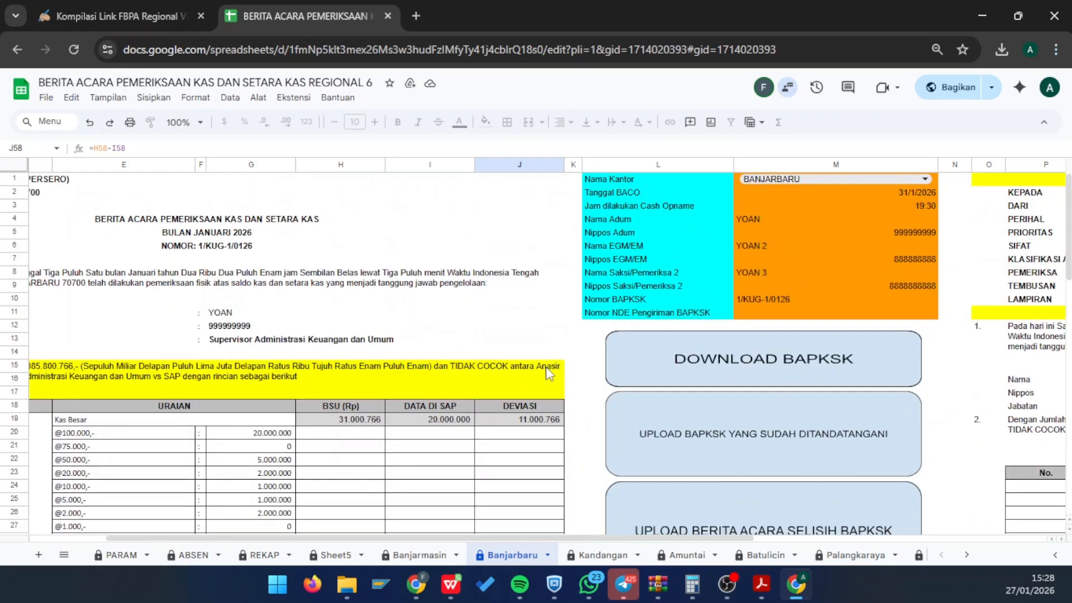
{"action": "scroll", "coordinate": [661, 451], "scroll_direction": "down", "scroll_amount": 5}
{"action": "scroll", "coordinate": [661, 450], "scroll_direction": "right", "scroll_amount": 5}
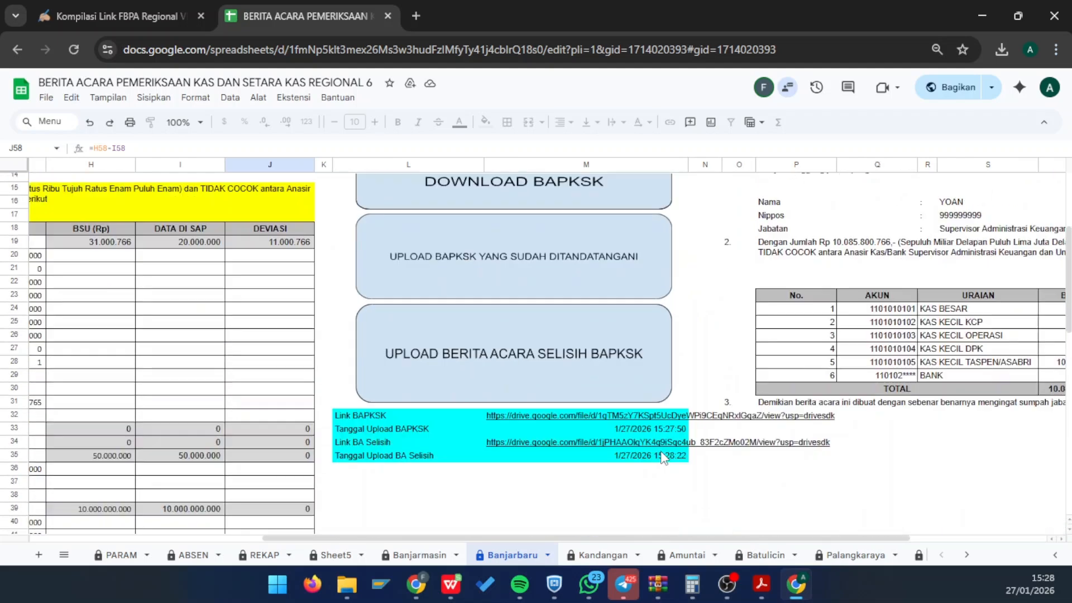
{"action": "scroll", "coordinate": [661, 450], "scroll_direction": "left", "scroll_amount": 6}
{"action": "scroll", "coordinate": [663, 458], "scroll_direction": "up", "scroll_amount": 5}
{"action": "scroll", "coordinate": [663, 458], "scroll_direction": "left", "scroll_amount": 2}
{"action": "scroll", "coordinate": [802, 405], "scroll_direction": "right", "scroll_amount": 3}
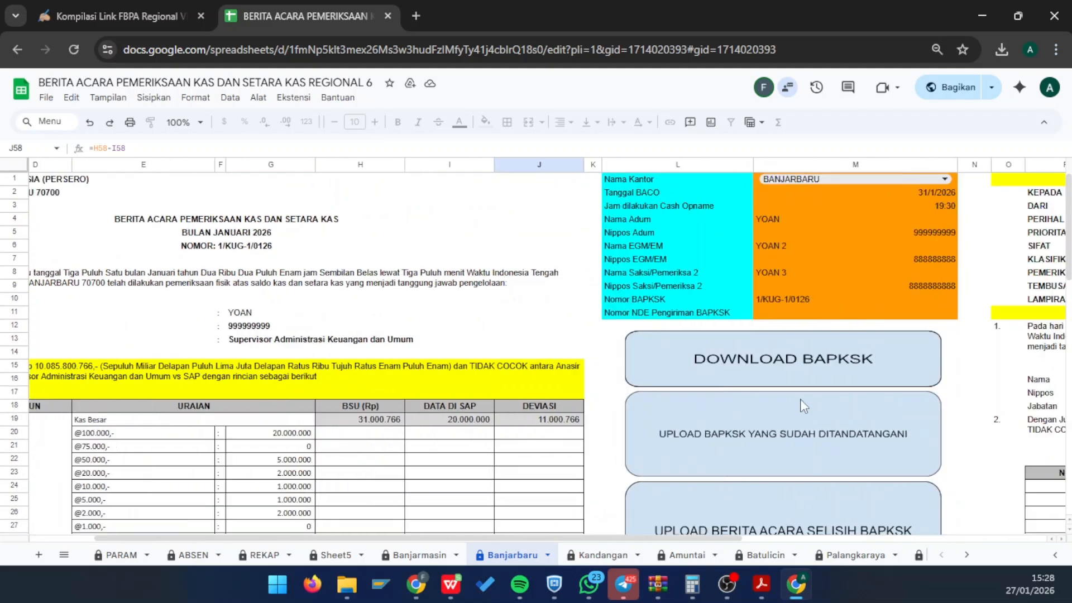
{"action": "scroll", "coordinate": [799, 398], "scroll_direction": "right", "scroll_amount": 5}
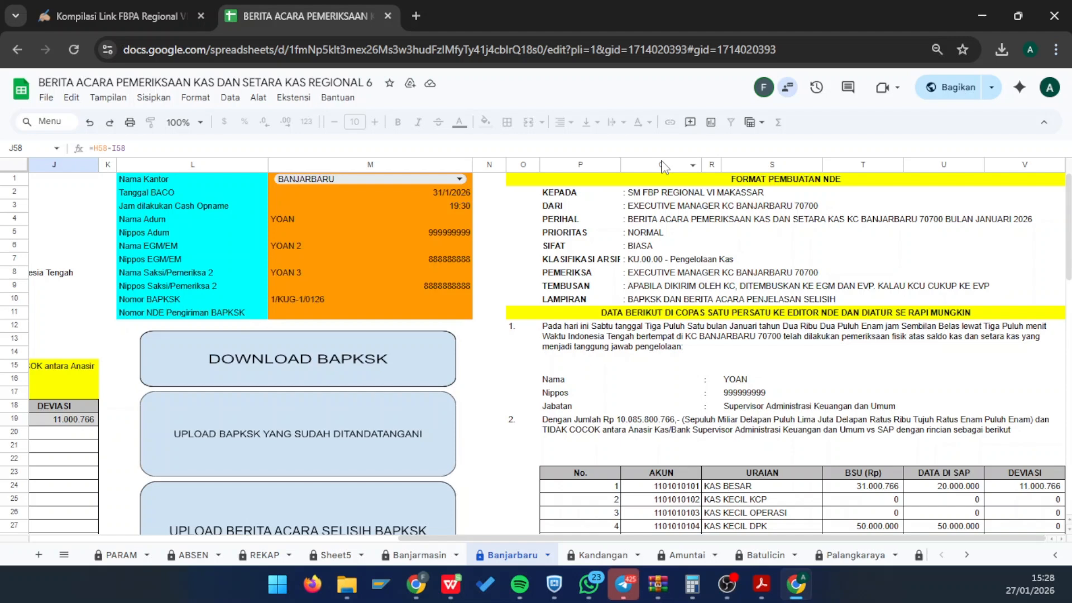
{"action": "scroll", "coordinate": [733, 460], "scroll_direction": "down", "scroll_amount": 3}
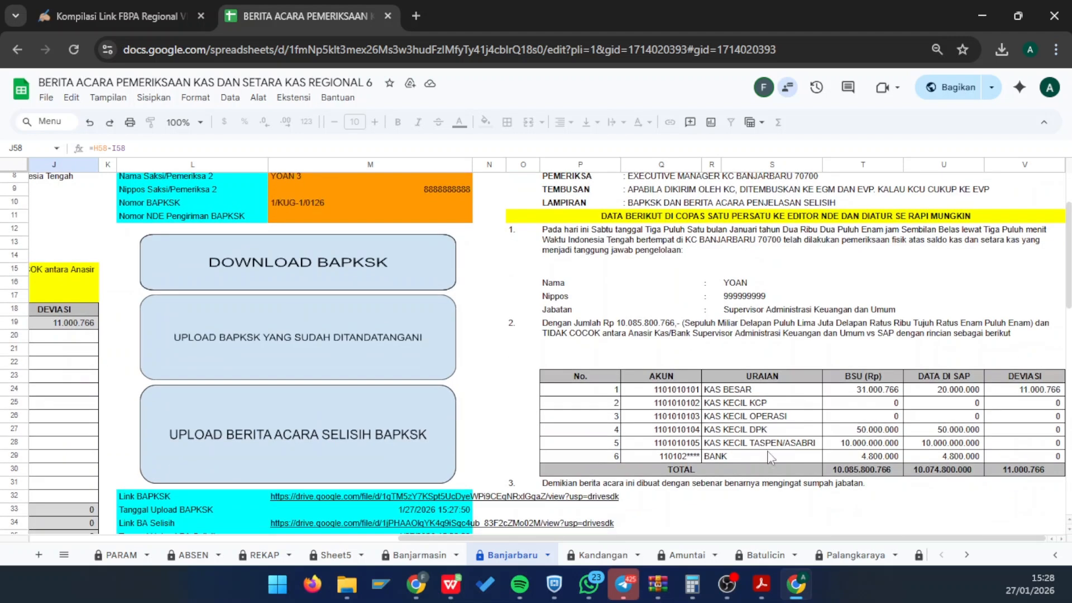
{"action": "left_click", "coordinate": [942, 447]}
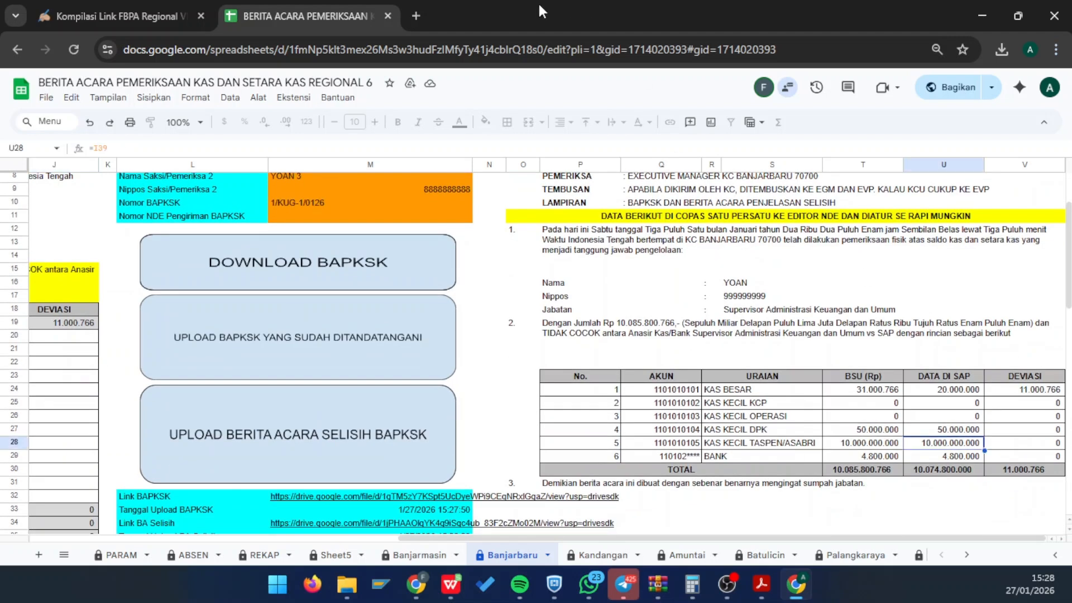
- Snap the sheet left and load nde.posindonesia.co.id in a new Chrome window on the right
{"action": "left_click_drag", "start_coordinate": [537, 1], "coordinate": [4, 180]}
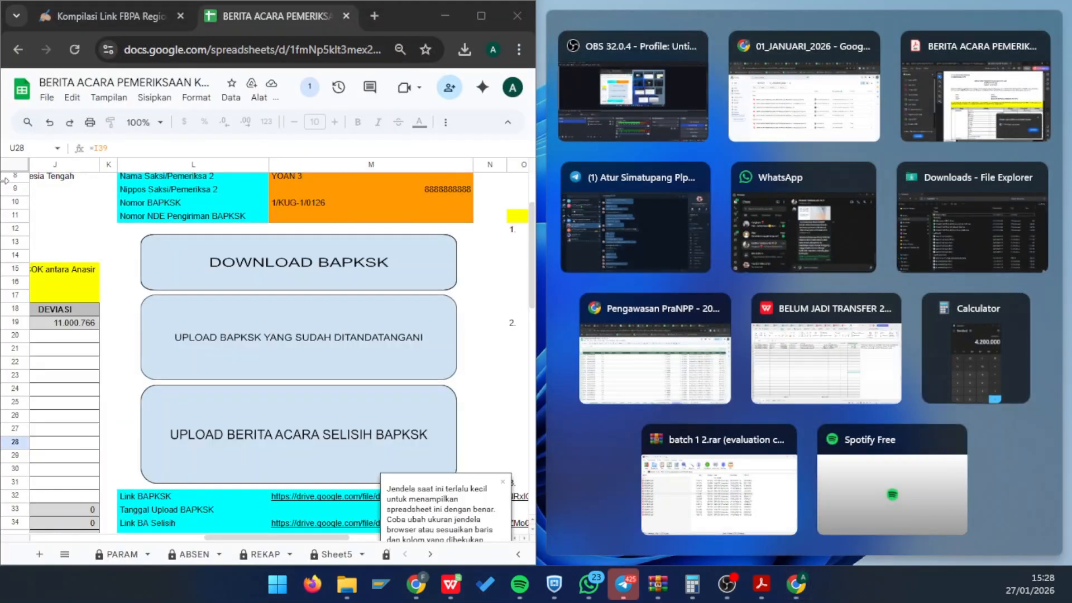
{"action": "left_click", "coordinate": [376, 55]}
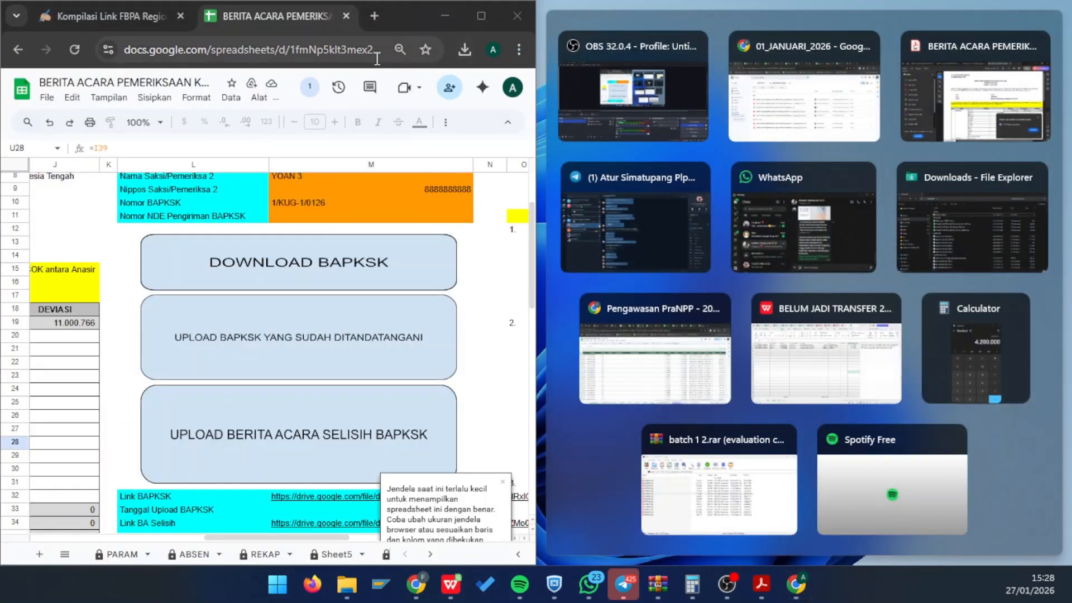
{"action": "key", "text": "ctrl+n"}
{"action": "left_click_drag", "start_coordinate": [357, 29], "coordinate": [987, 58]}
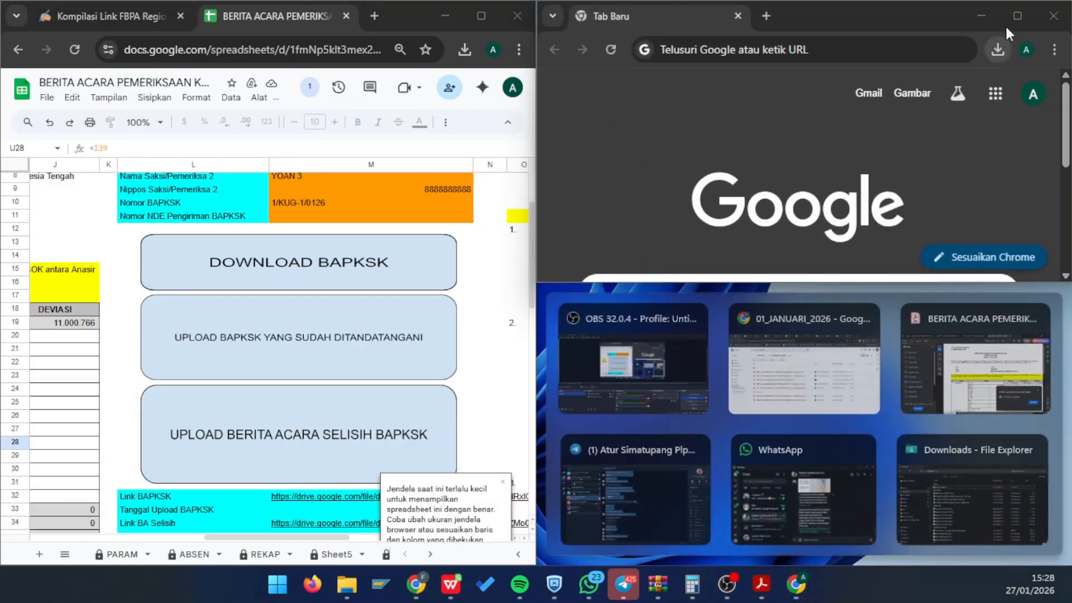
{"action": "left_click", "coordinate": [1017, 8]}
{"action": "double_click", "coordinate": [765, 13]}
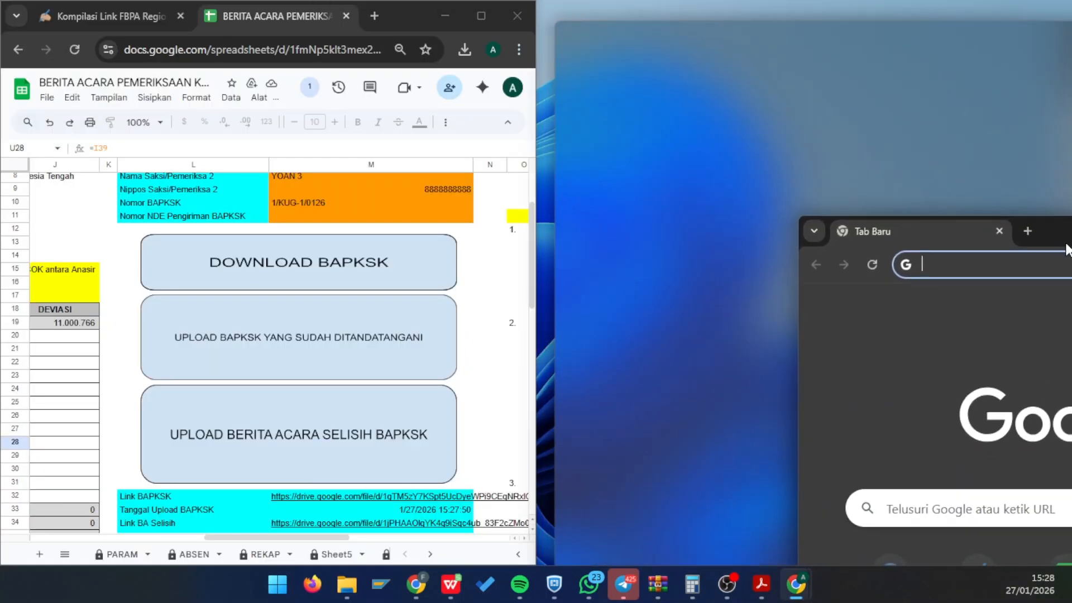
{"action": "type", "text": "nde"}
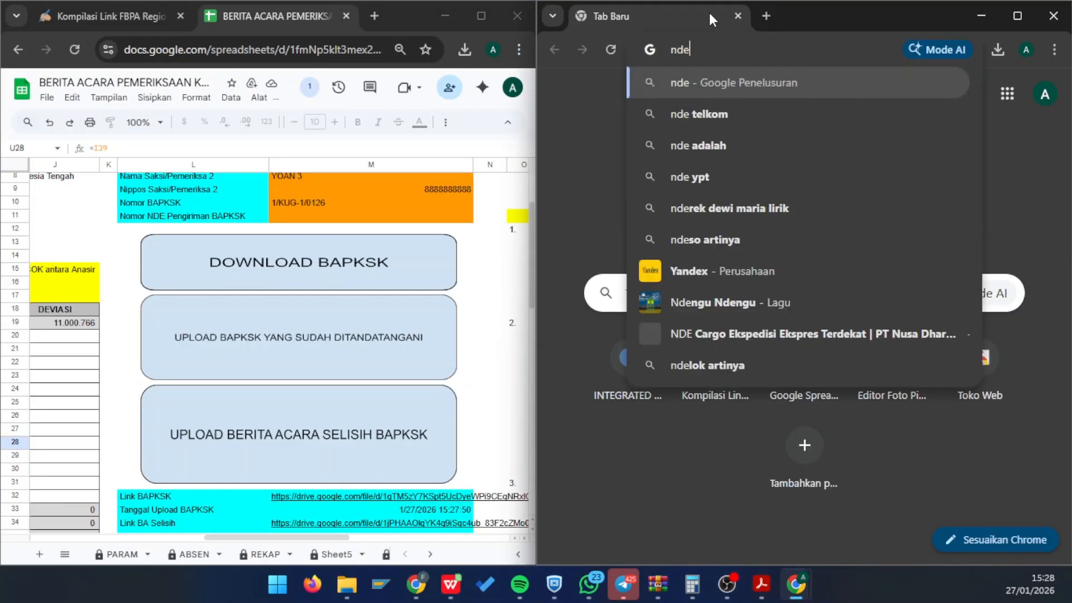
{"action": "type", "text": ".posi"}
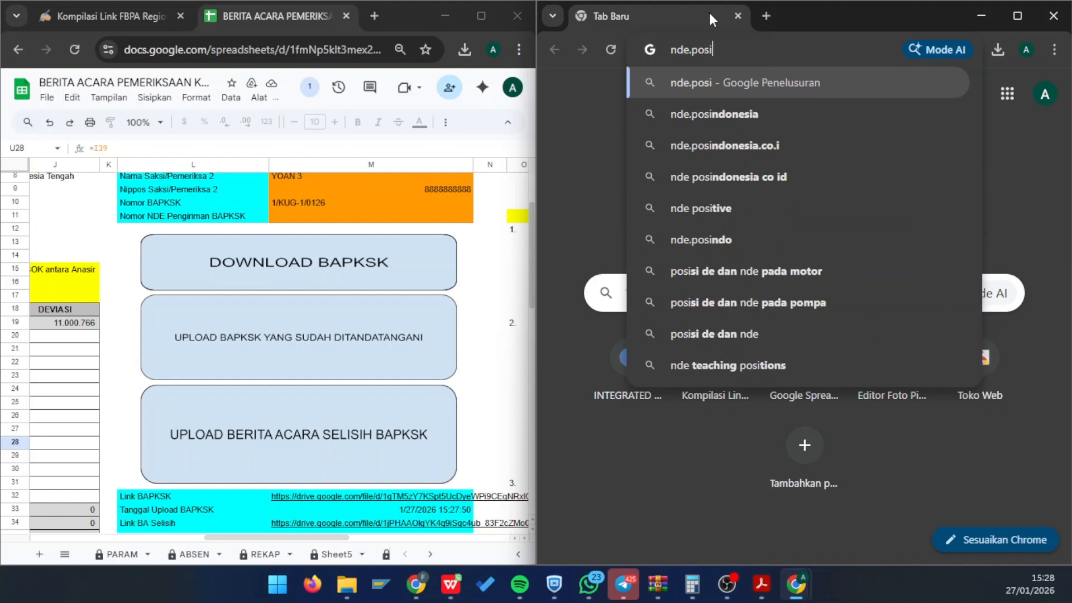
{"action": "type", "text": "ndonesia.co.id"}
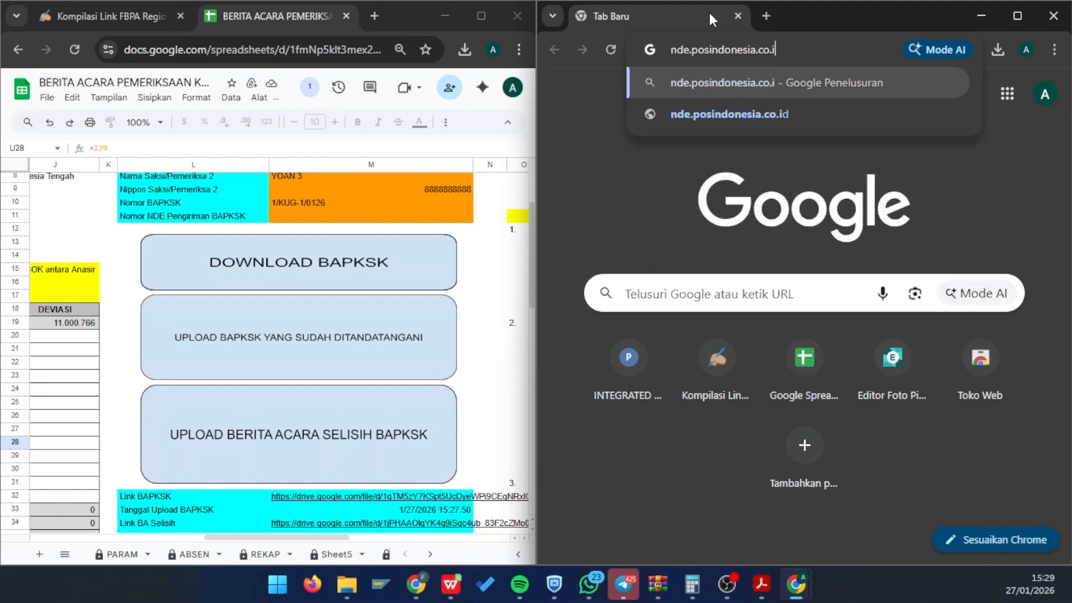
{"action": "key", "text": "Return"}
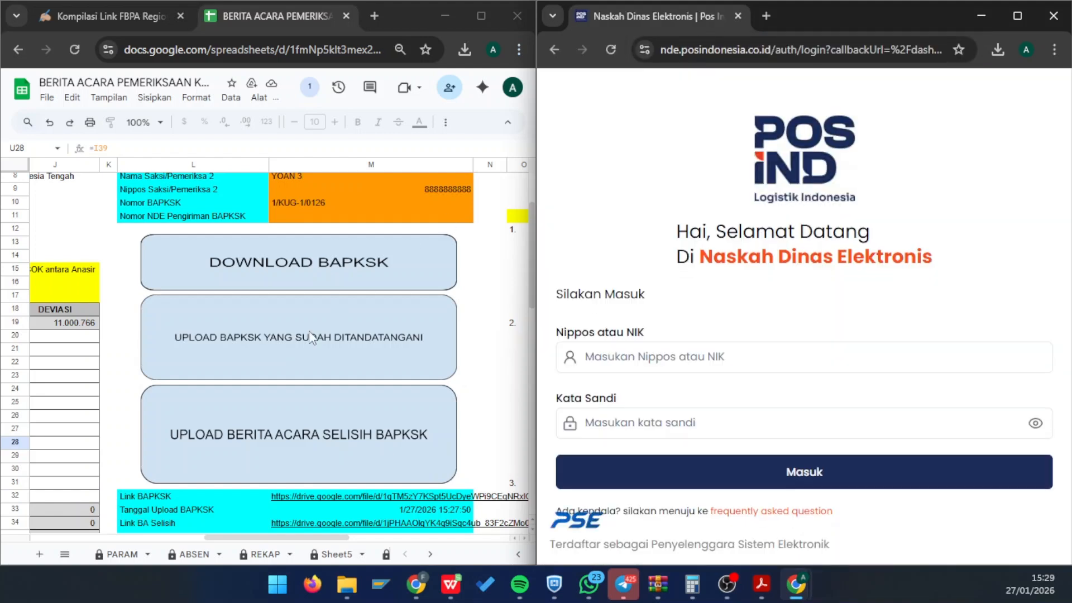
- Show the sheet's NDE format section and sign in to NDE with the employee's Nippos and password
{"action": "scroll", "coordinate": [309, 331], "scroll_direction": "up", "scroll_amount": 3}
{"action": "scroll", "coordinate": [309, 330], "scroll_direction": "right", "scroll_amount": 5}
{"action": "scroll", "coordinate": [311, 336], "scroll_direction": "left", "scroll_amount": 1}
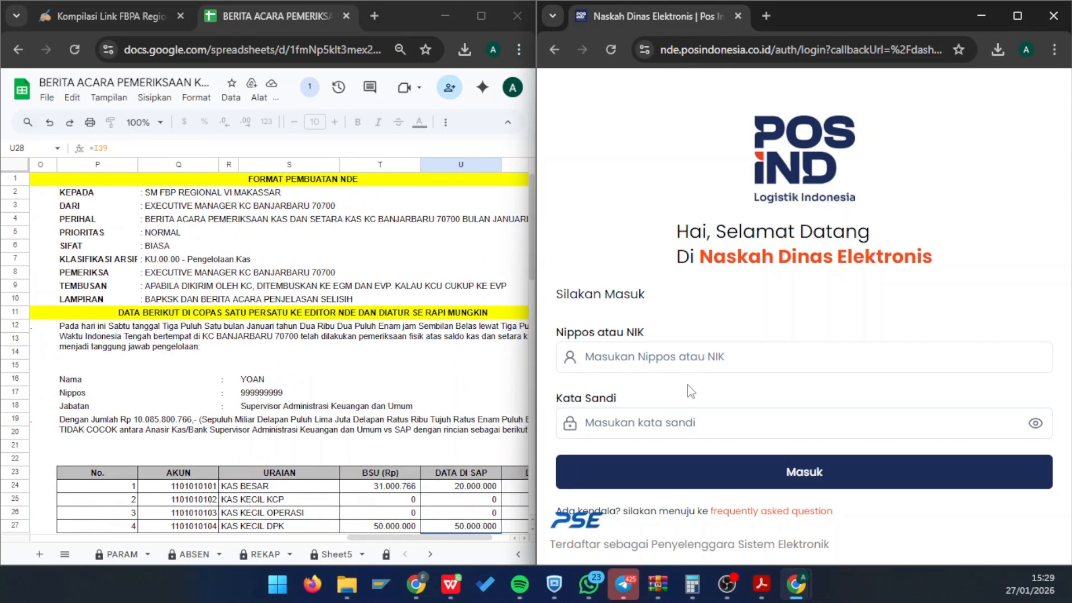
{"action": "left_click", "coordinate": [689, 366]}
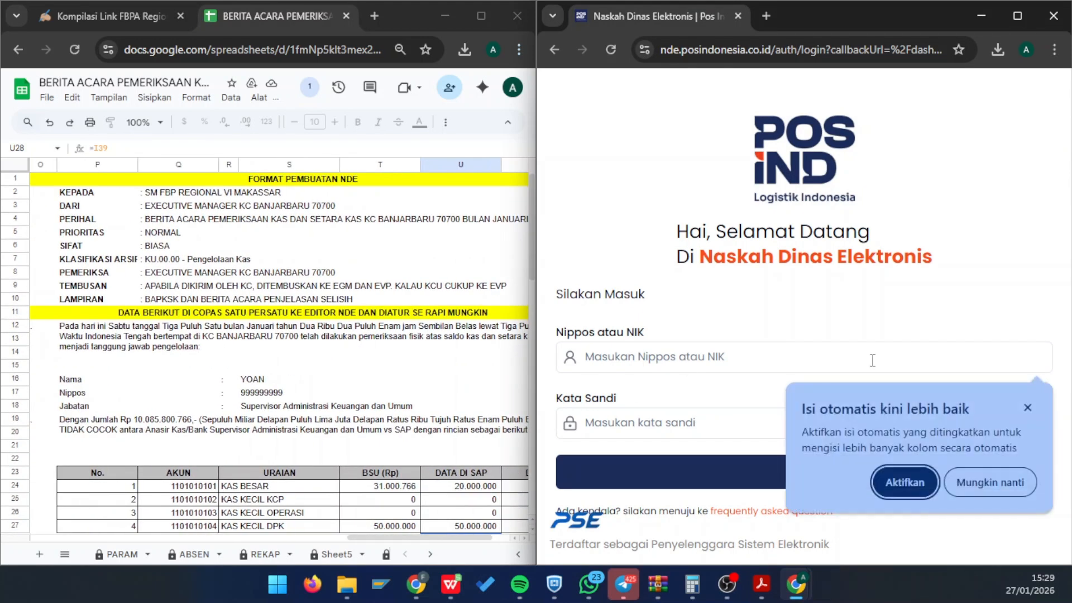
{"action": "left_click", "coordinate": [1025, 412]}
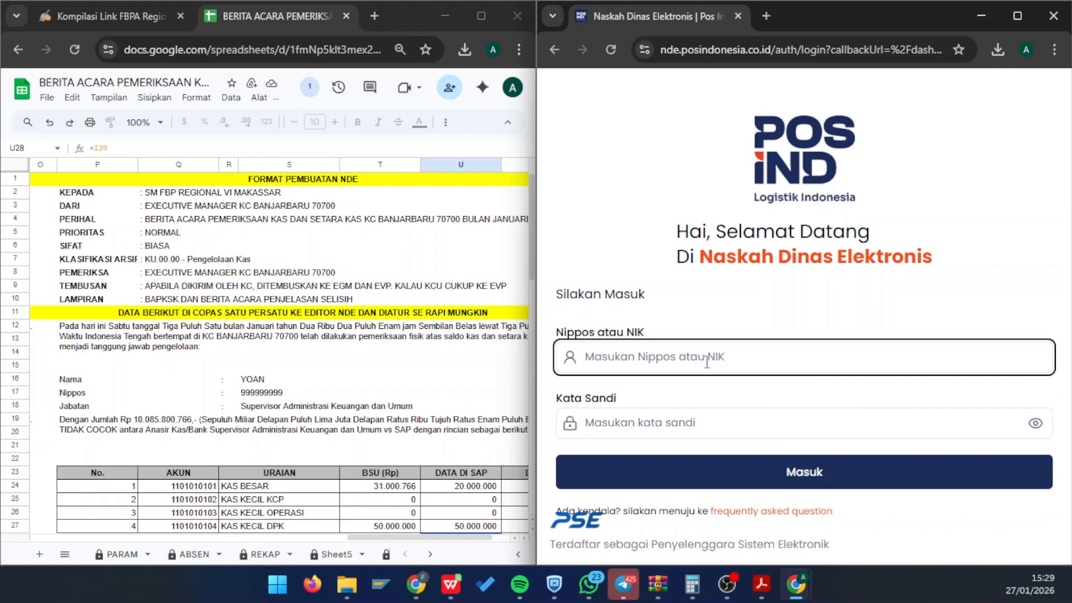
{"action": "key", "text": "Tab"}
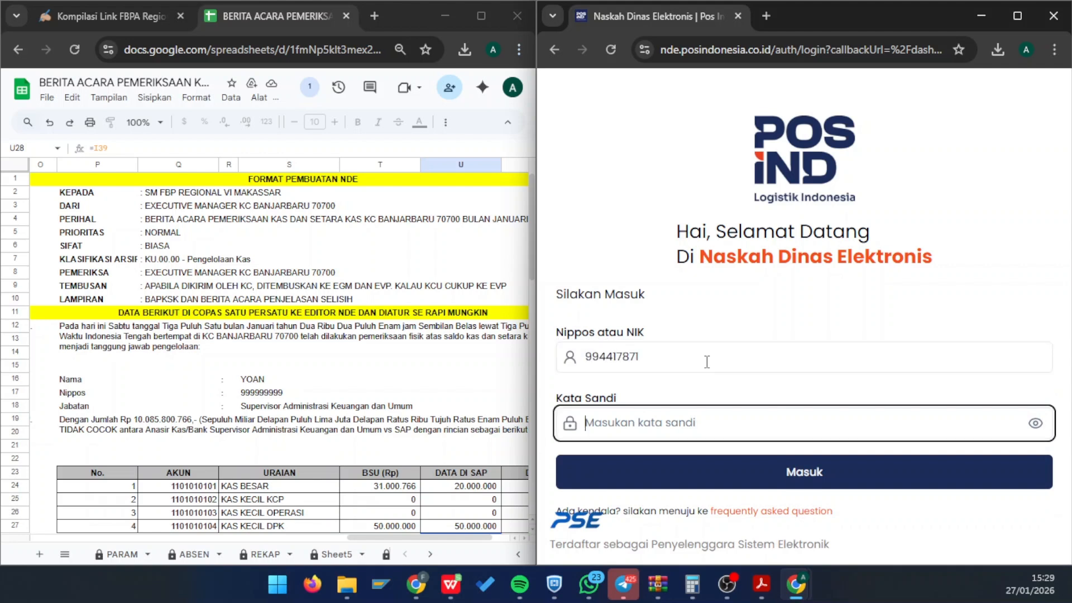
{"action": "type", "text": "•"}
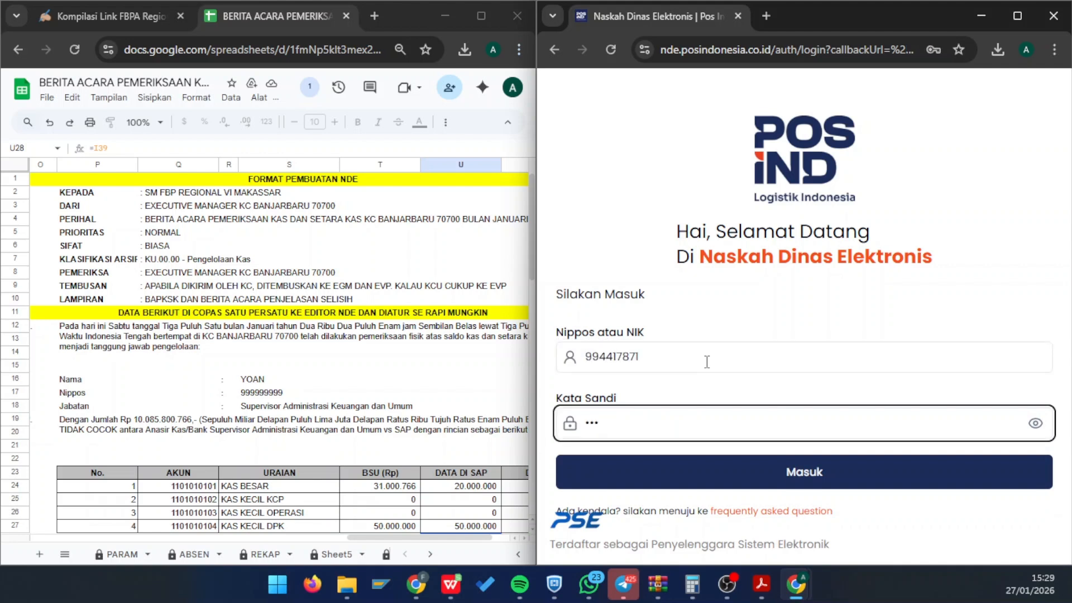
{"action": "key", "text": "BackSpace"}
{"action": "key", "text": "BackSpace"}
{"action": "key", "text": "BackSpace"}
{"action": "type", "text": "•••••••••••"}
{"action": "key", "text": "Return"}
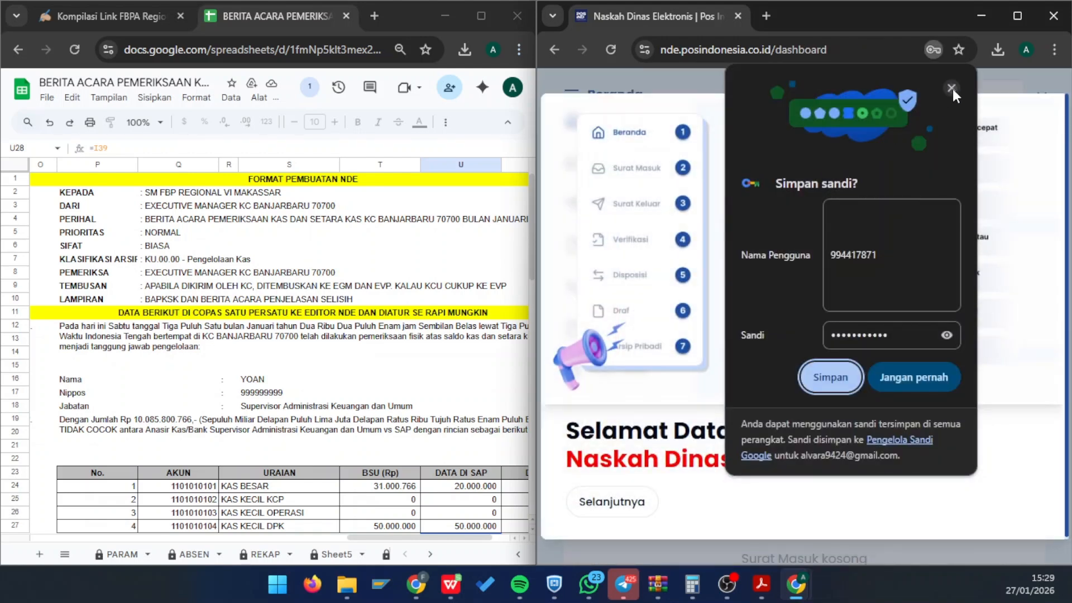
- Dismiss the password prompt and welcome tour, then start a new Surat Dinas Internal
{"action": "left_click", "coordinate": [952, 88]}
{"action": "left_click", "coordinate": [619, 503]}
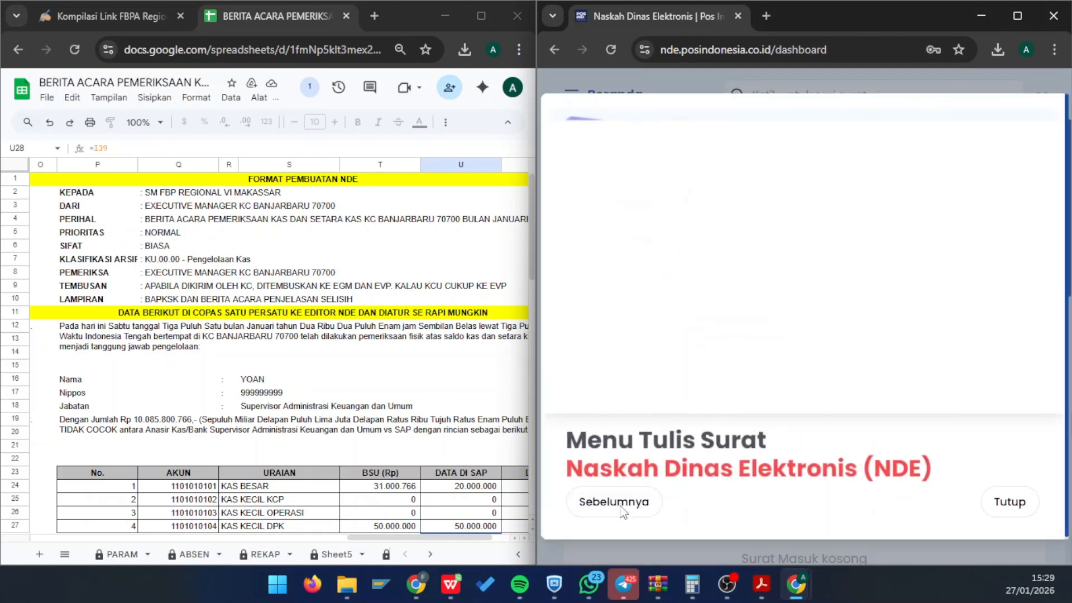
{"action": "left_click", "coordinate": [1001, 506]}
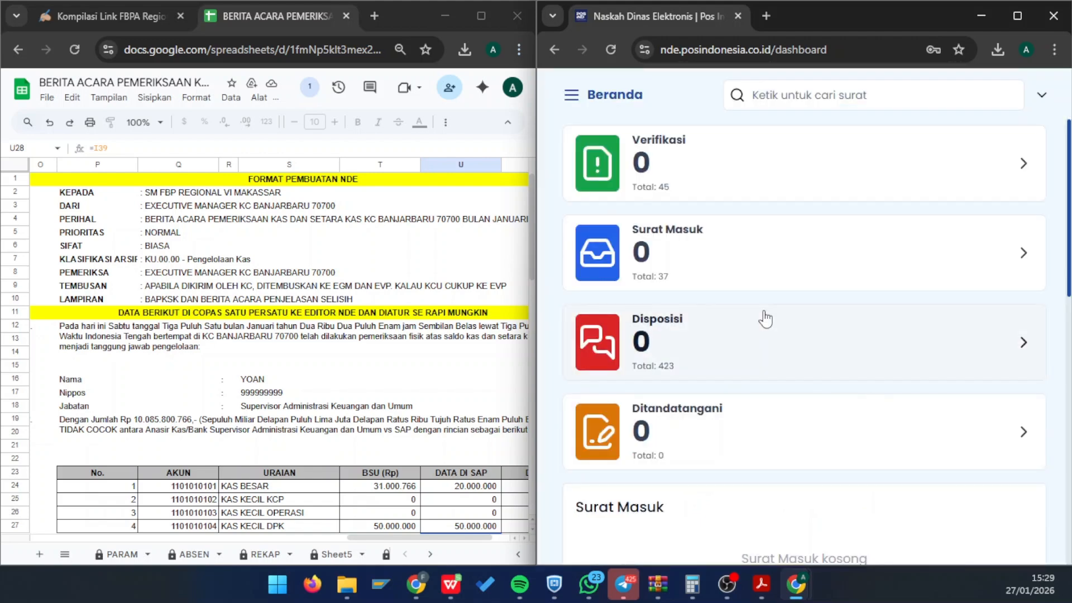
{"action": "scroll", "coordinate": [633, 243], "scroll_direction": "down", "scroll_amount": 6}
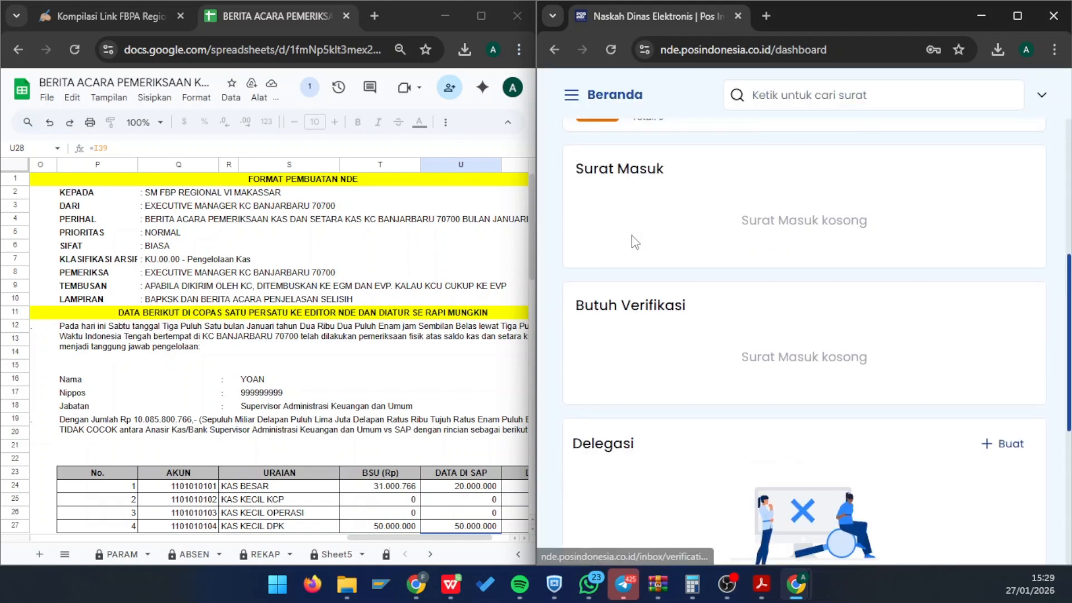
{"action": "scroll", "coordinate": [634, 244], "scroll_direction": "up", "scroll_amount": 6}
{"action": "left_click", "coordinate": [573, 98]}
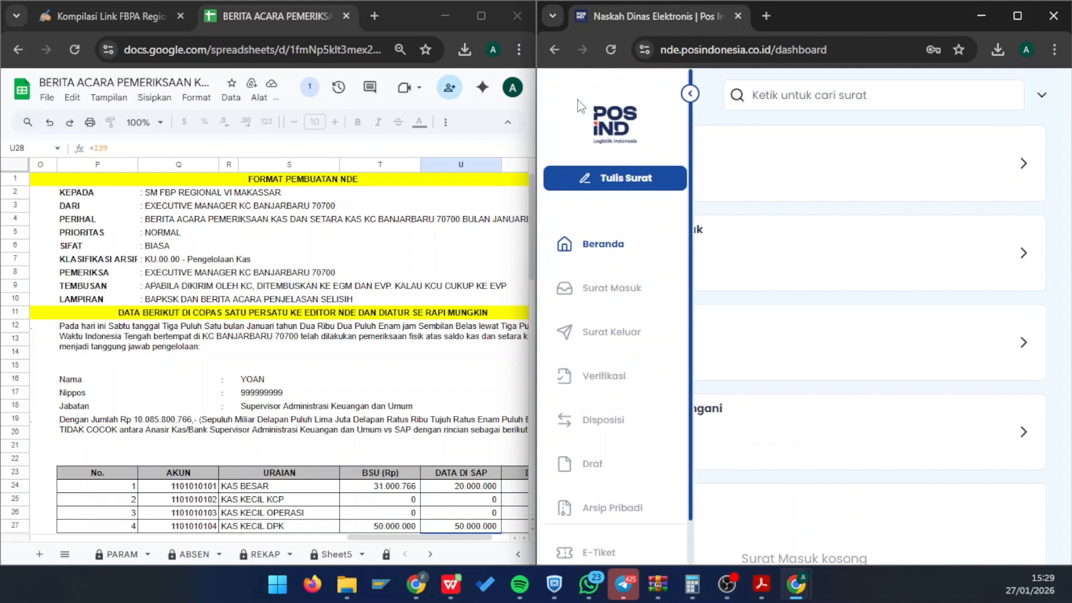
{"action": "left_click", "coordinate": [622, 173]}
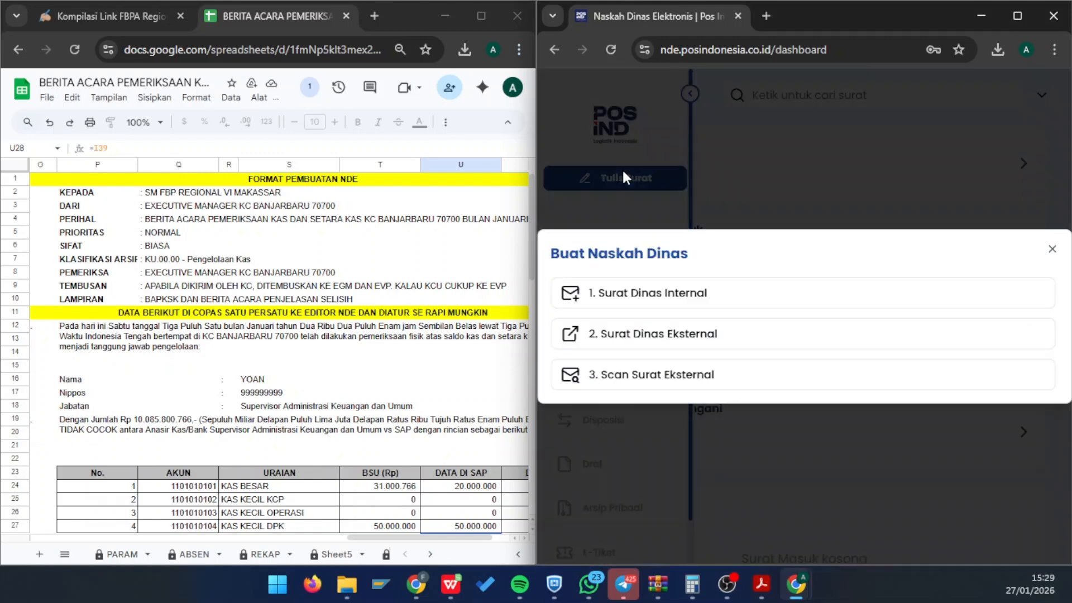
{"action": "left_click", "coordinate": [648, 292]}
- Set the Chrome page zoom to 75% so the compose form fits
{"action": "left_click", "coordinate": [1054, 50]}
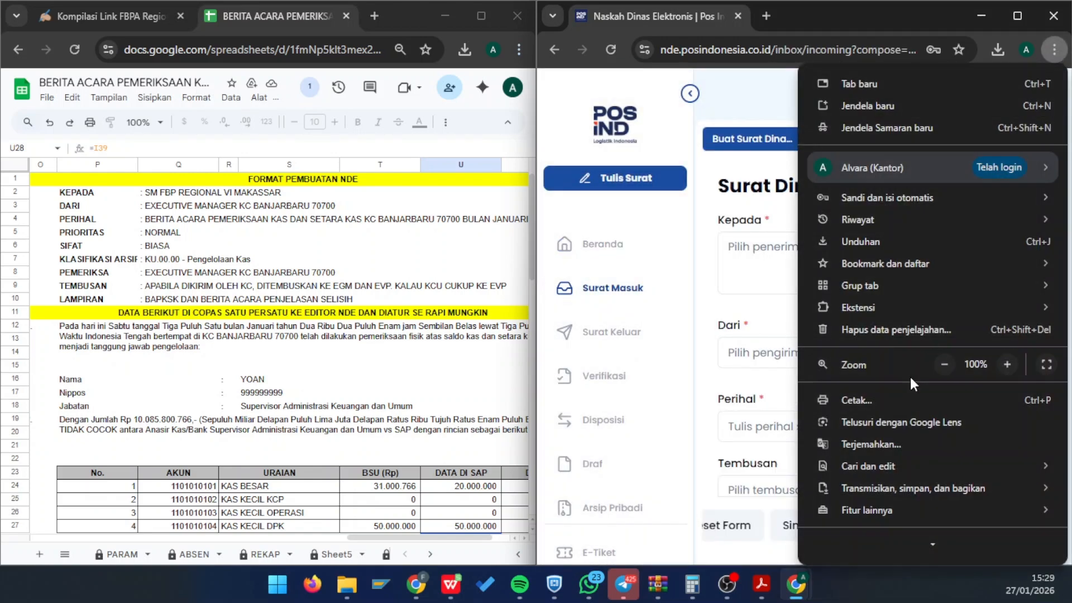
{"action": "left_click", "coordinate": [945, 364]}
{"action": "left_click", "coordinate": [945, 364]}
{"action": "left_click", "coordinate": [945, 364]}
{"action": "left_click", "coordinate": [944, 364]}
{"action": "left_click", "coordinate": [945, 364]}
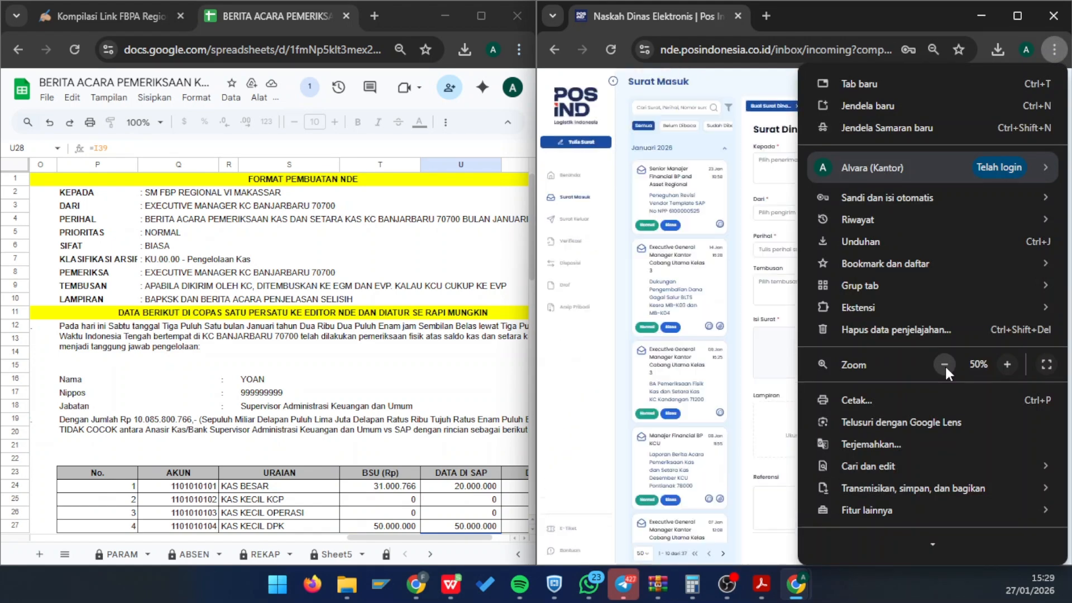
{"action": "left_click", "coordinate": [1006, 364]}
{"action": "left_click", "coordinate": [1006, 365]}
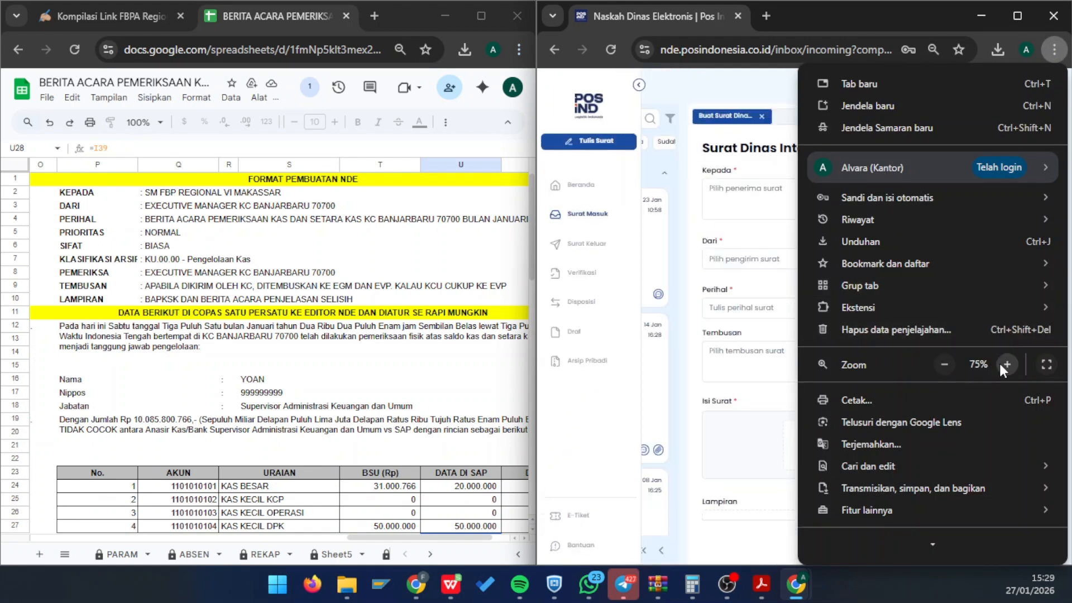
{"action": "left_click", "coordinate": [692, 161]}
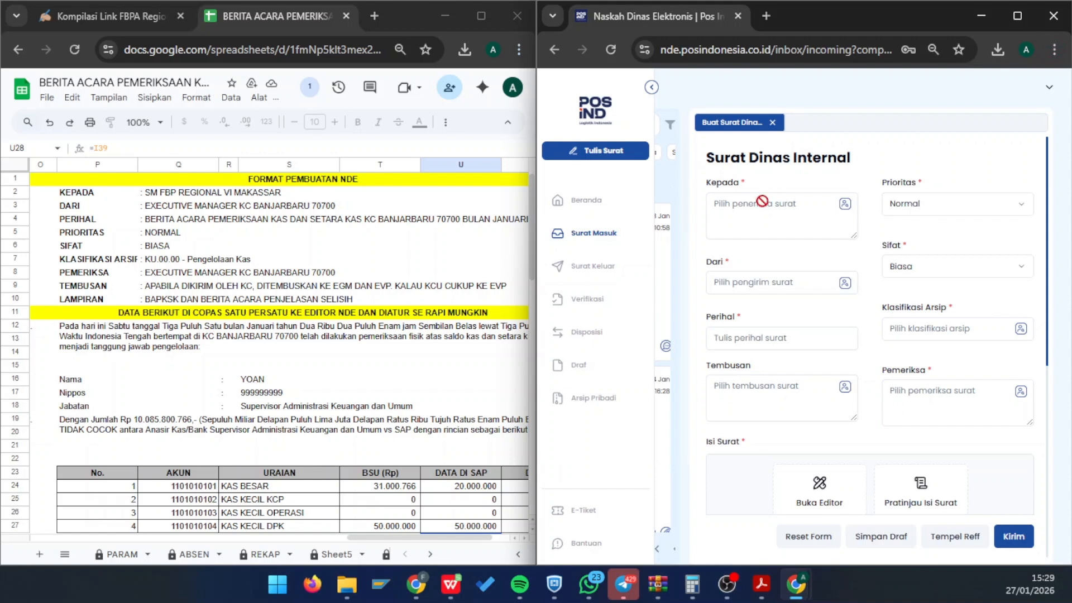
- Set Kepada to the Senior Manajer Financial BP and Asset Regional
{"action": "left_click", "coordinate": [846, 205]}
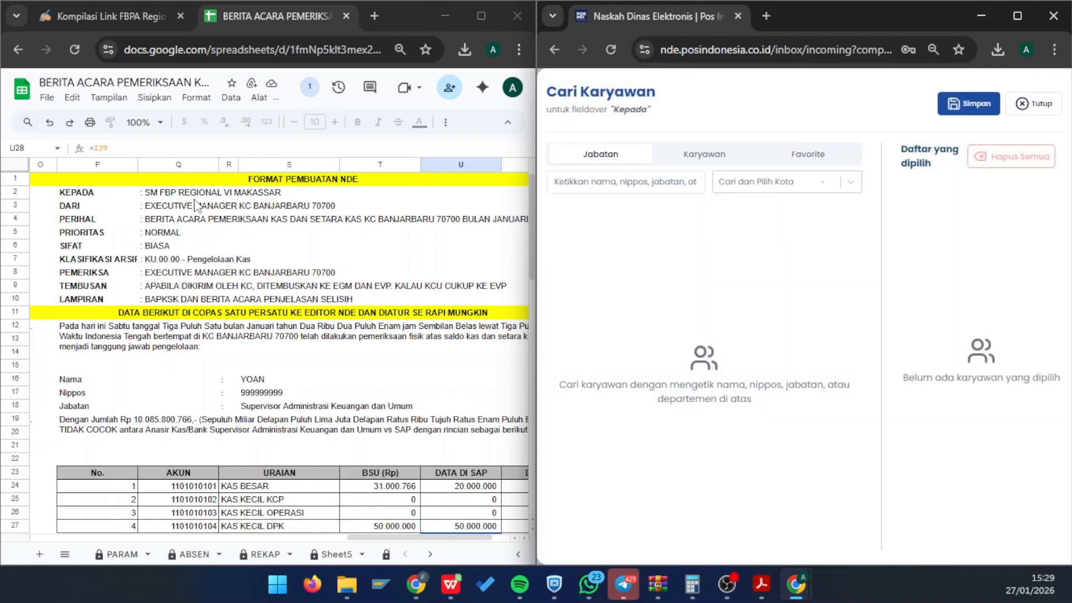
{"action": "left_click", "coordinate": [618, 189]}
{"action": "type", "text": "monalisa"}
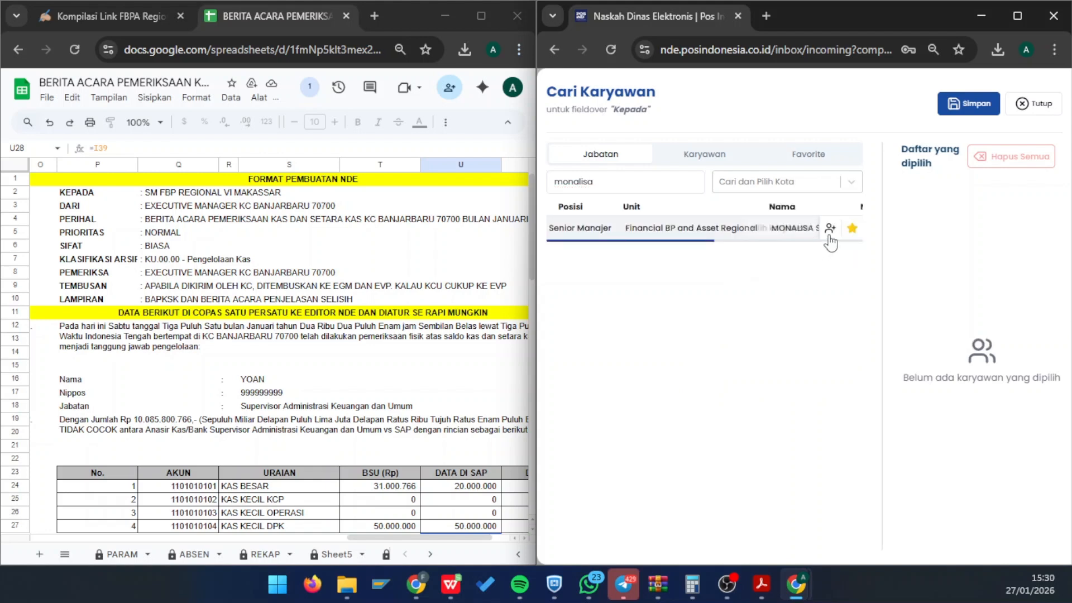
{"action": "left_click", "coordinate": [830, 227]}
{"action": "left_click", "coordinate": [977, 105]}
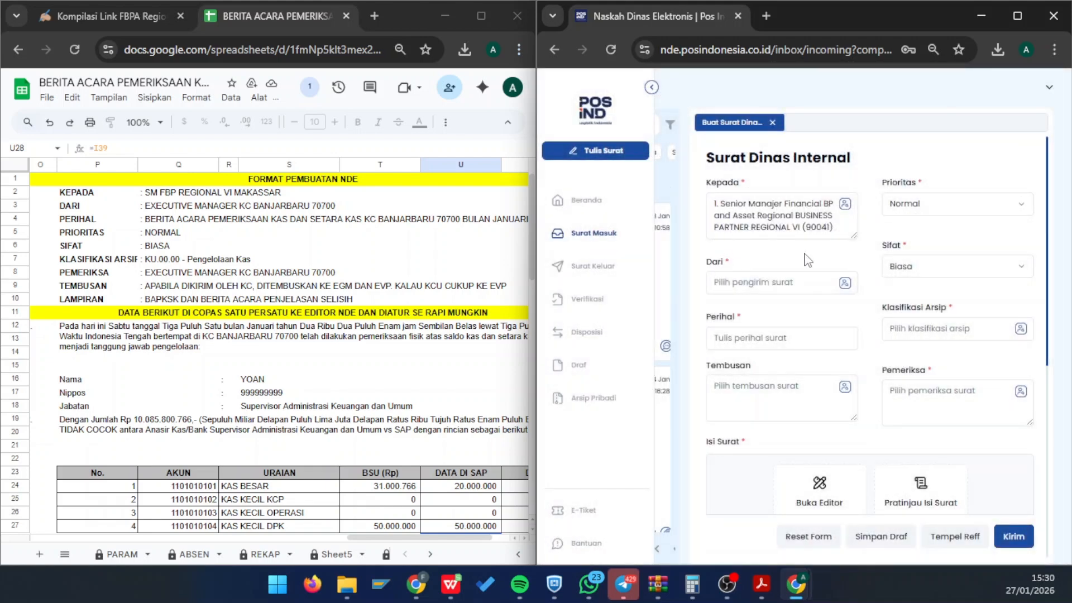
- Open the Dari picker and filter senders by city 'banjarbaru'
{"action": "left_click", "coordinate": [846, 283]}
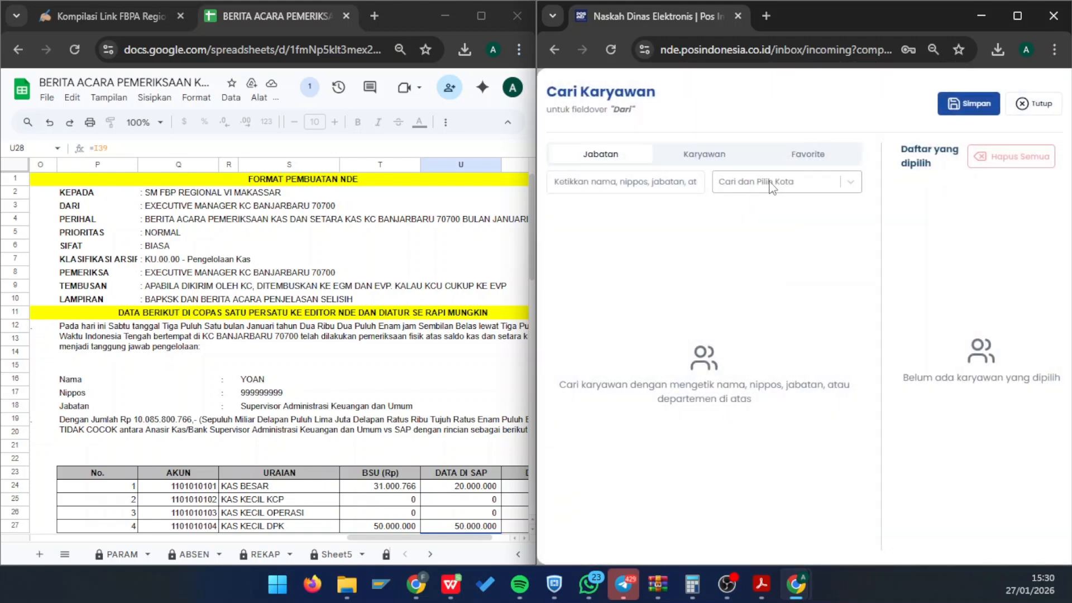
{"action": "left_click", "coordinate": [772, 186]}
{"action": "type", "text": "banjarbaru"}
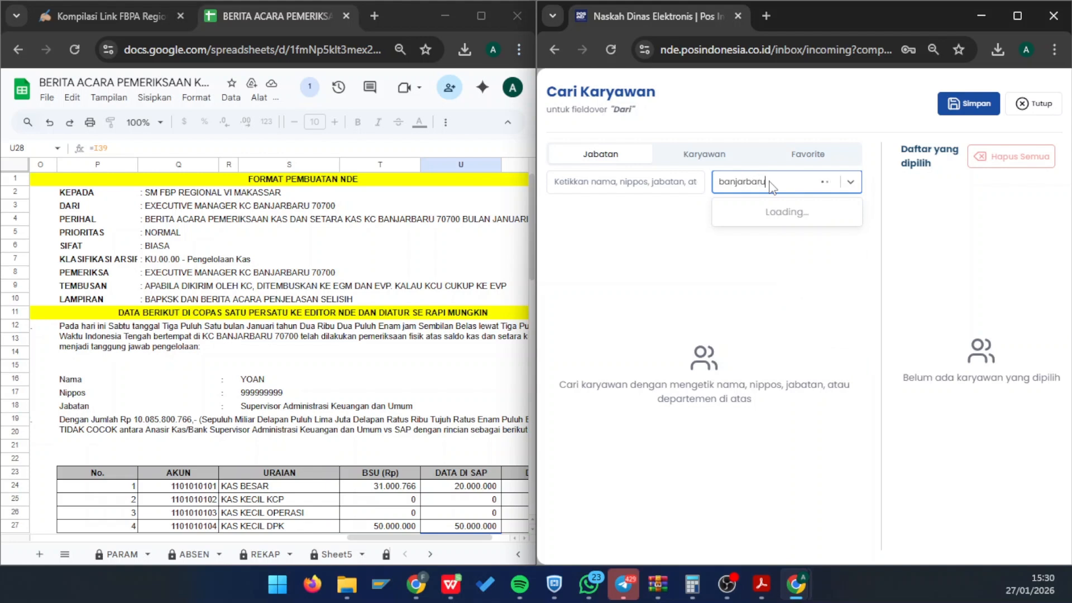
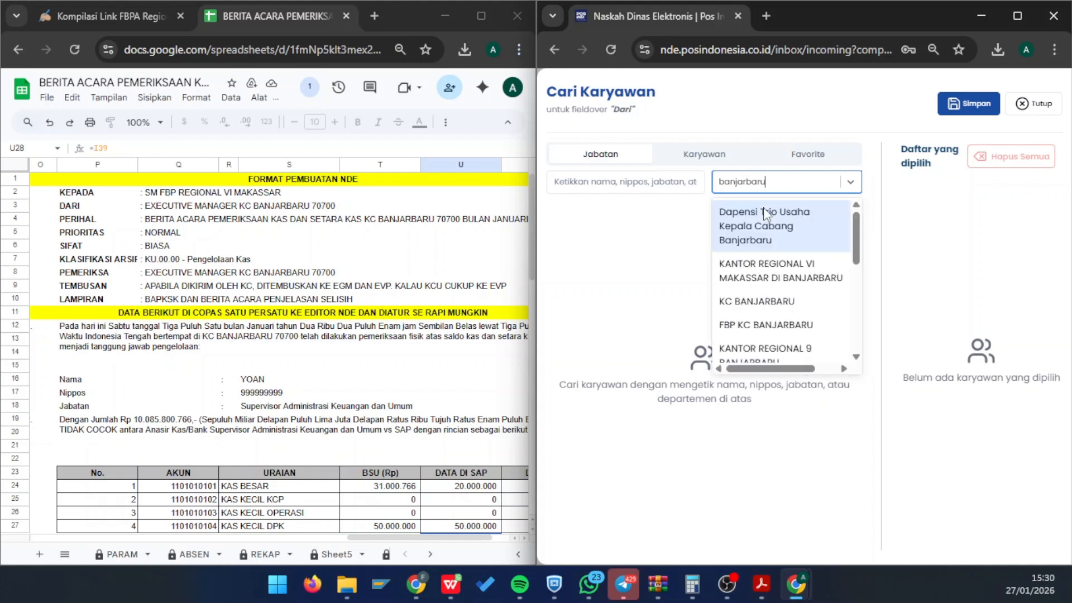
- Set Dari to the Pj. Executive Manager of KC BANJARBARU and save the sender
{"action": "left_click", "coordinate": [756, 303]}
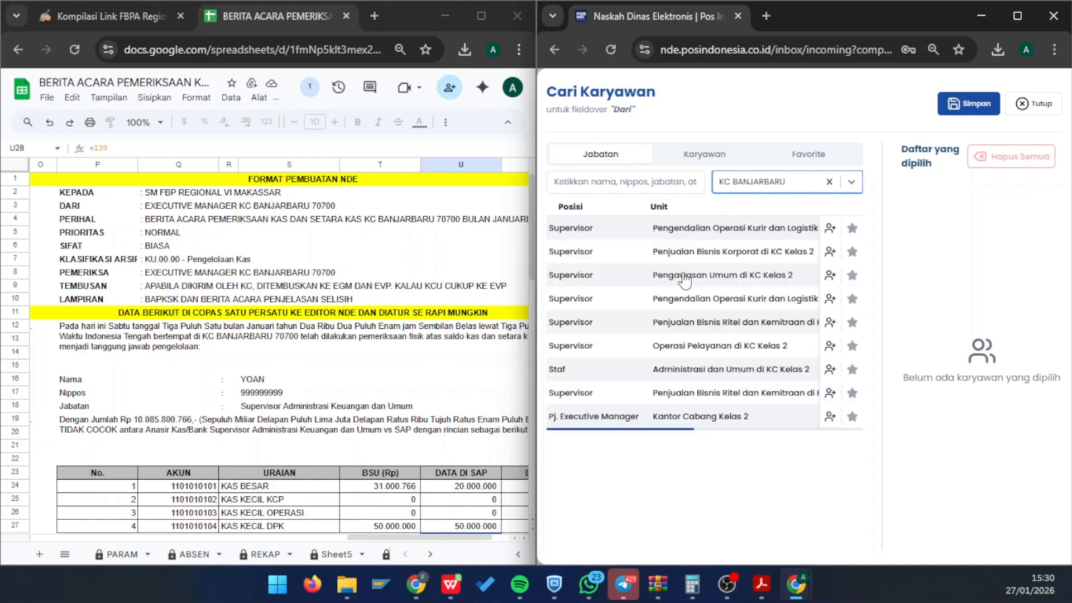
{"action": "left_click", "coordinate": [831, 416]}
{"action": "left_click", "coordinate": [973, 104]}
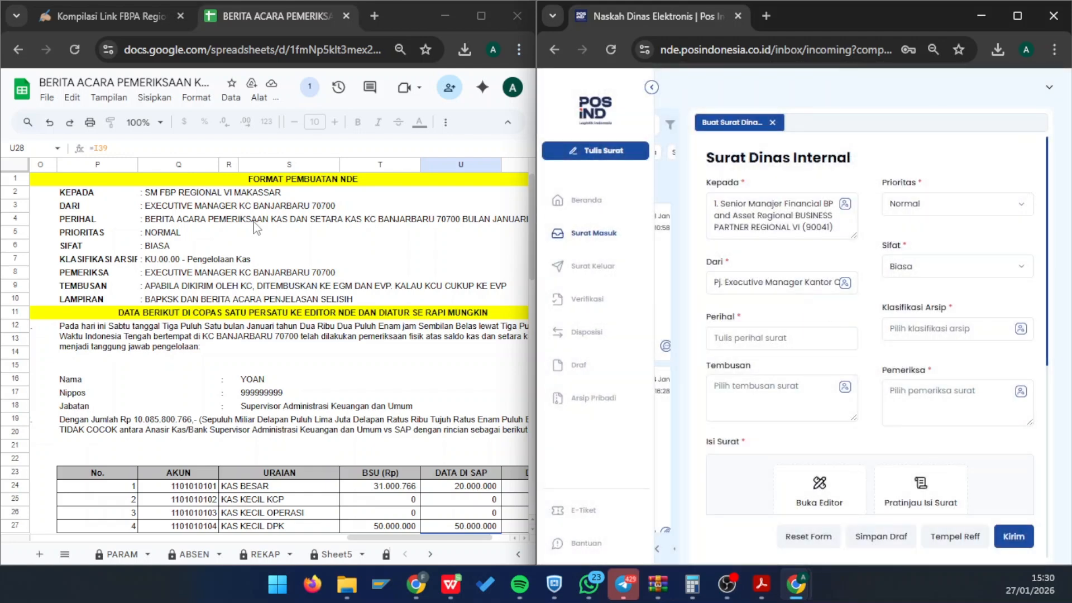
- Copy the subject from cell Q4 into Perihal and delete its leading colon
{"action": "left_click", "coordinate": [254, 222]}
{"action": "left_click", "coordinate": [173, 218]}
{"action": "key", "text": "ctrl+c"}
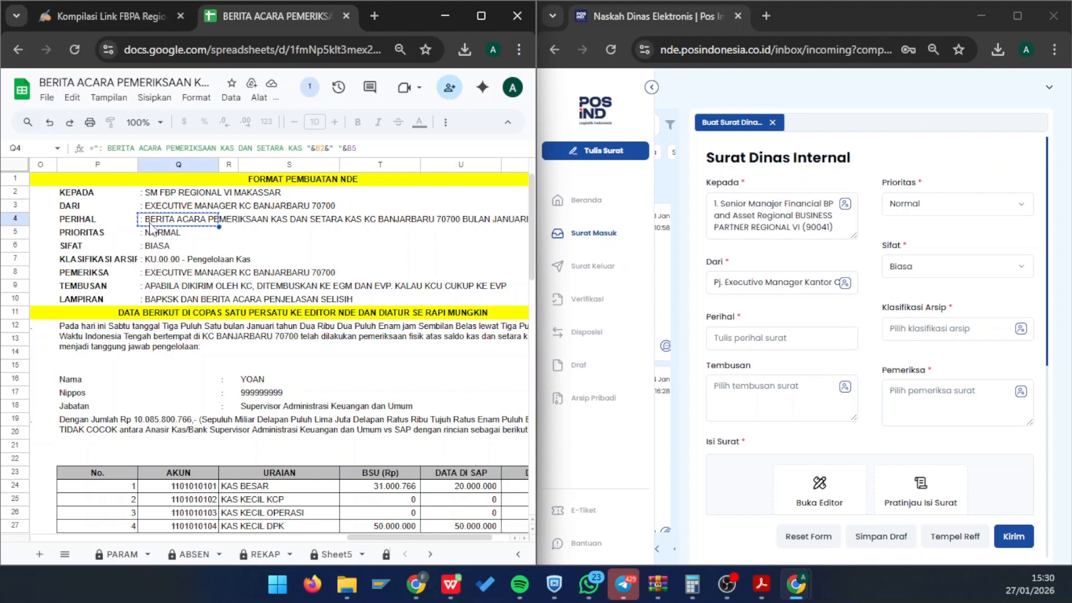
{"action": "left_click", "coordinate": [759, 337]}
{"action": "key", "text": "ctrl+v"}
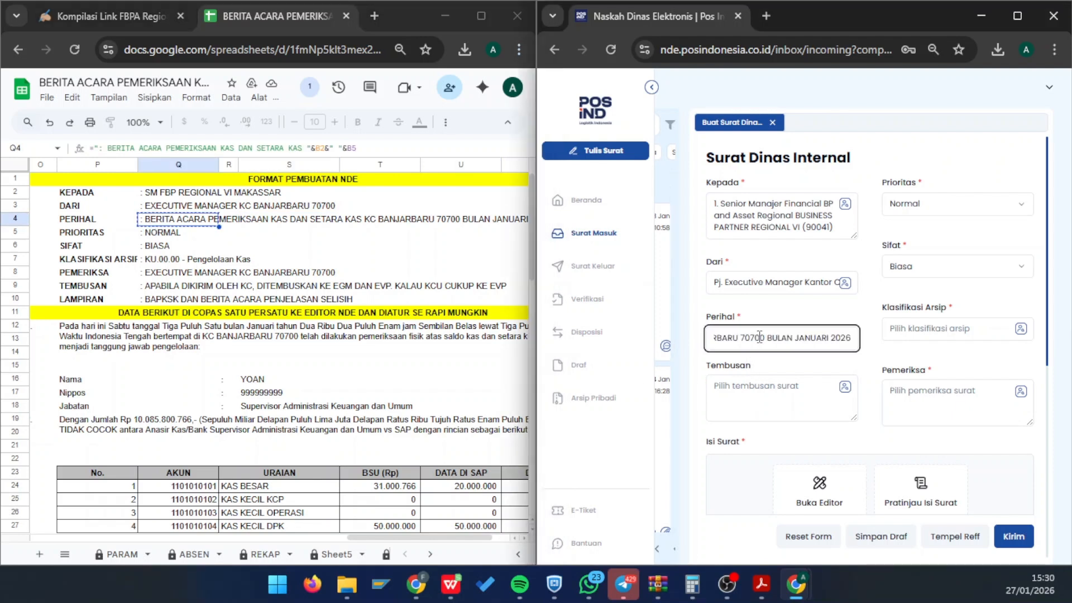
{"action": "key", "text": "Home"}
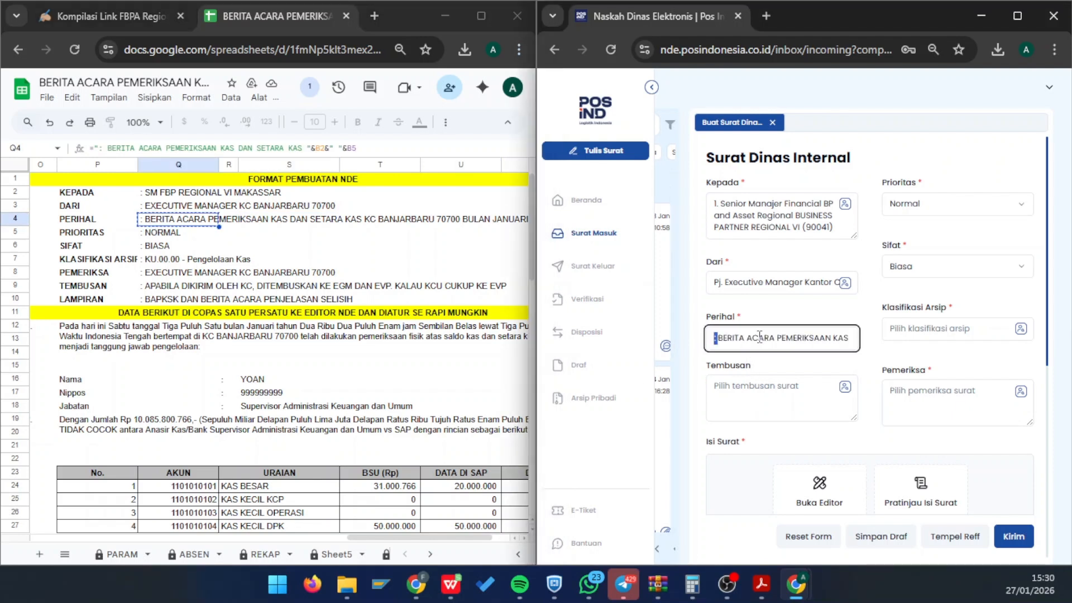
{"action": "key", "text": "BackSpace"}
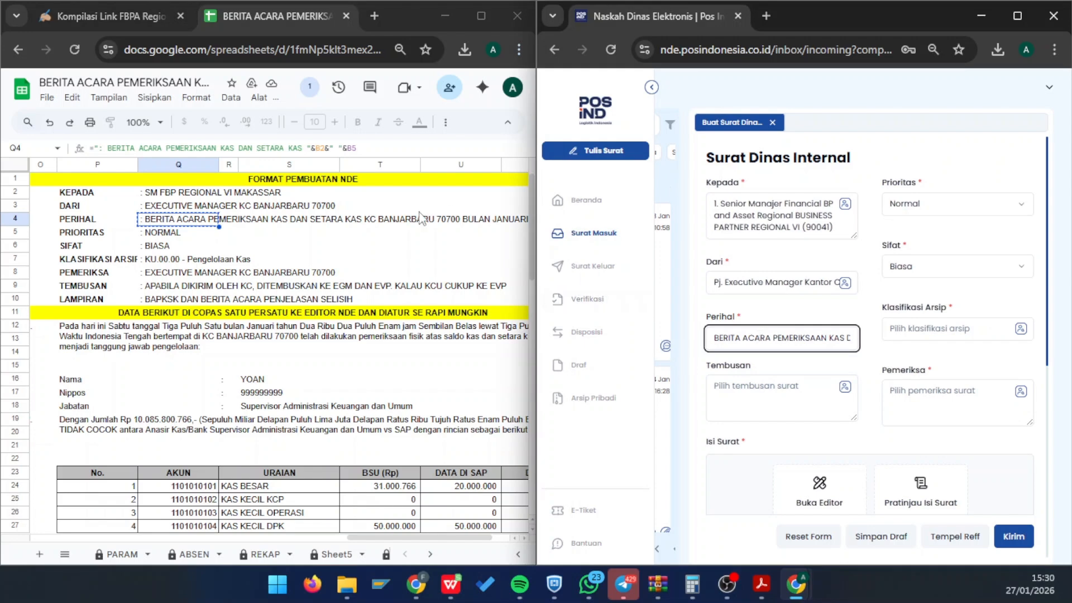
- Recheck the spreadsheet data, then return to the letter's Perihal field
{"action": "left_click", "coordinate": [271, 232]}
{"action": "scroll", "coordinate": [270, 232], "scroll_direction": "left", "scroll_amount": 10}
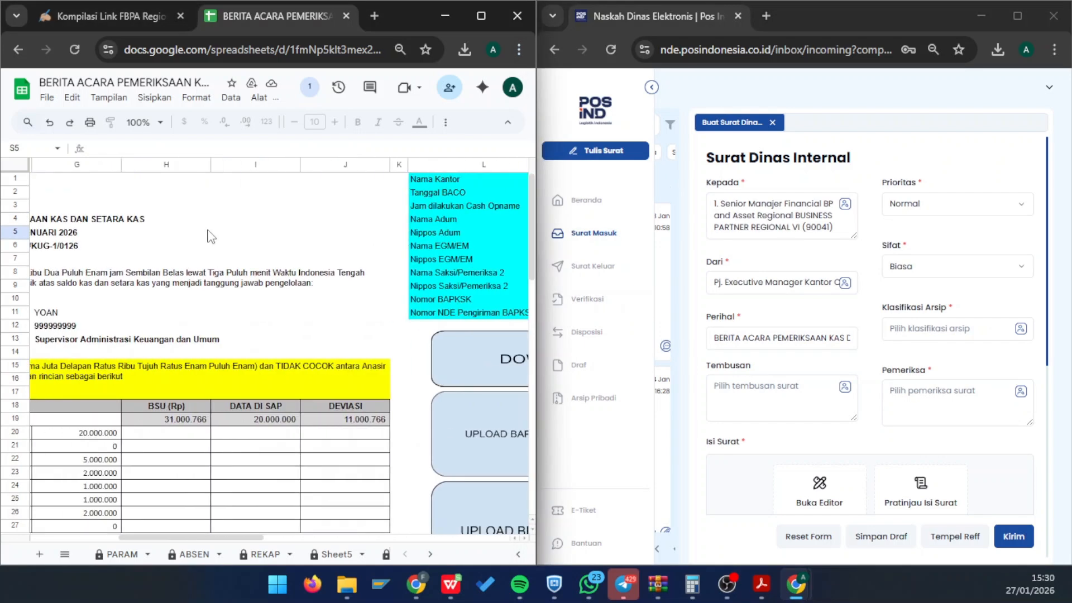
{"action": "scroll", "coordinate": [332, 230], "scroll_direction": "right", "scroll_amount": 10}
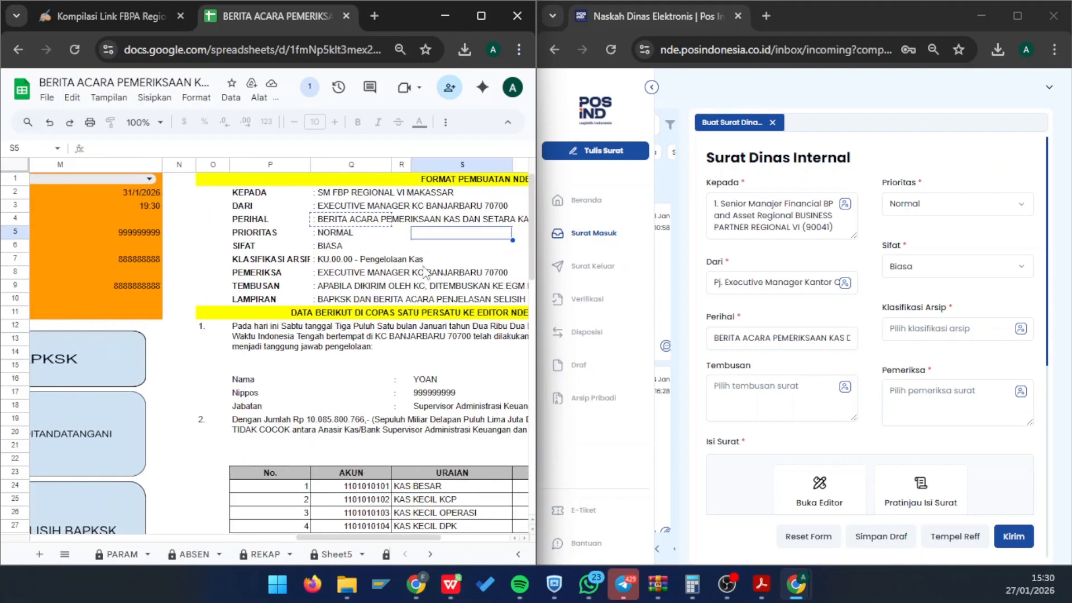
{"action": "scroll", "coordinate": [426, 272], "scroll_direction": "right", "scroll_amount": 2}
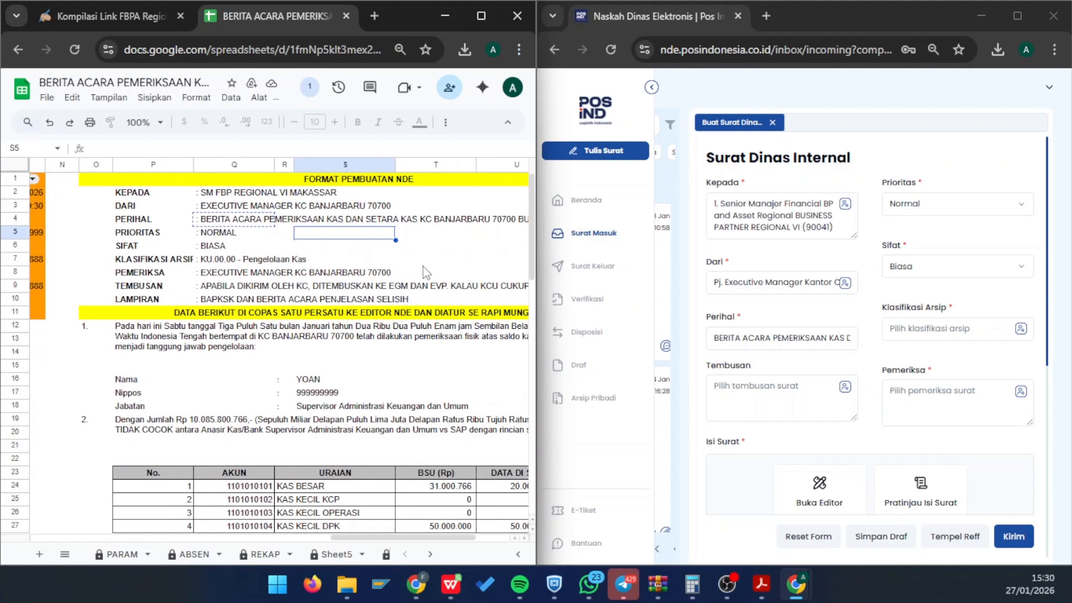
{"action": "left_click", "coordinate": [749, 337]}
{"action": "scroll", "coordinate": [840, 337], "scroll_direction": "right", "scroll_amount": 4}
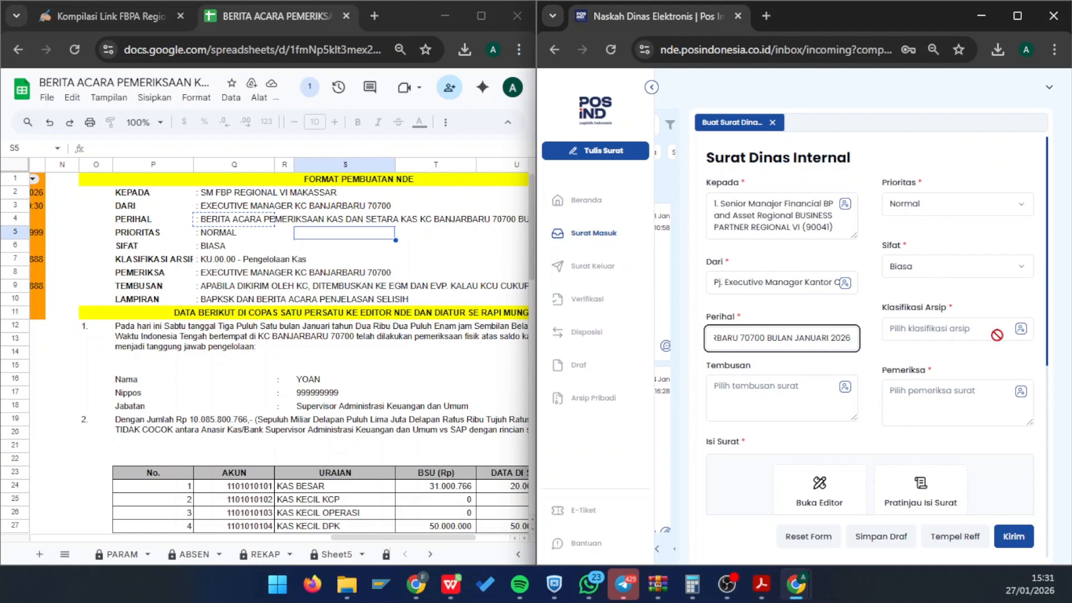
- Set Klasifikasi Arsip to KU.00.00 - Pengelolaan Kas from the KEUANGAN group
{"action": "left_click", "coordinate": [1021, 331]}
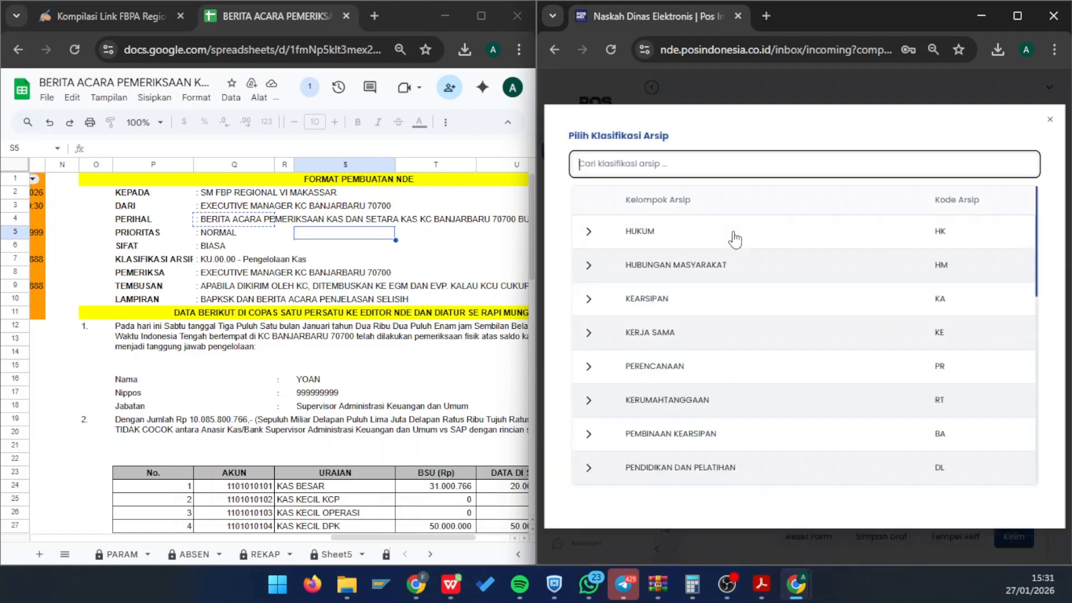
{"action": "scroll", "coordinate": [642, 419], "scroll_direction": "down", "scroll_amount": 5}
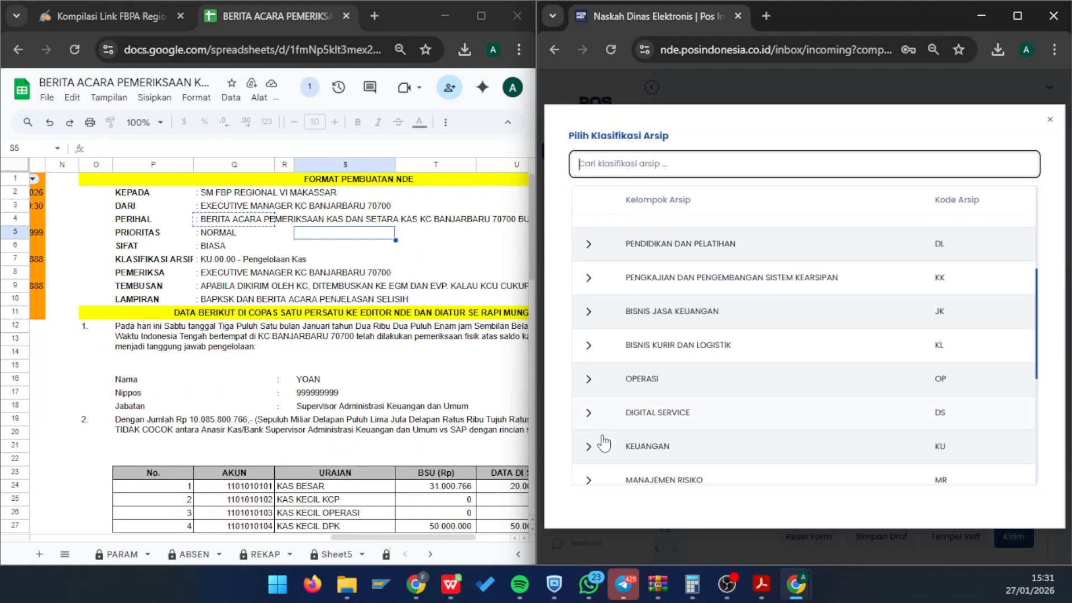
{"action": "left_click", "coordinate": [594, 439]}
{"action": "scroll", "coordinate": [627, 448], "scroll_direction": "down", "scroll_amount": 1}
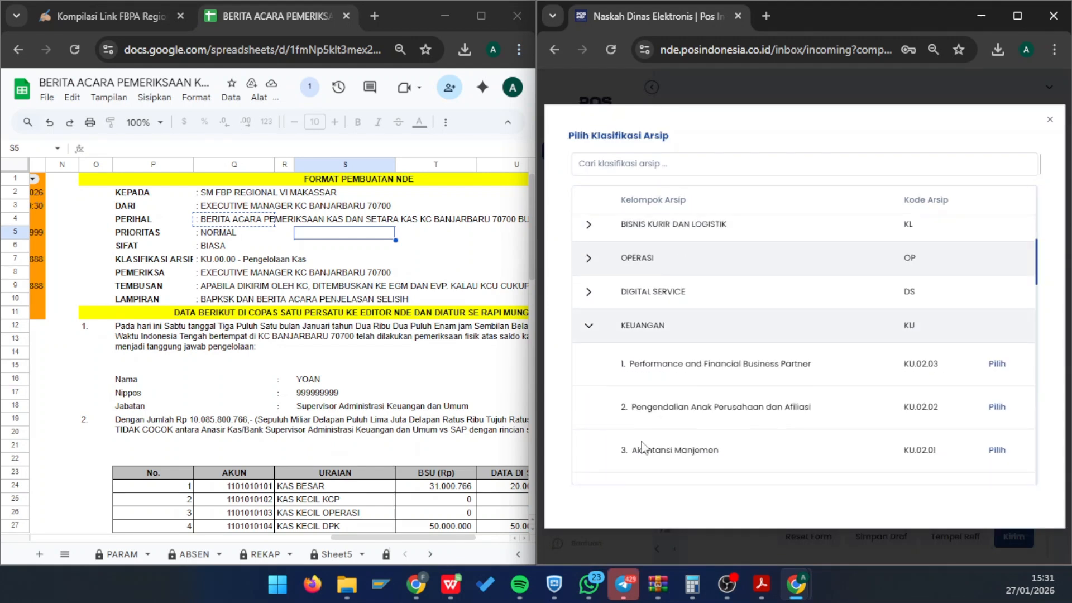
{"action": "scroll", "coordinate": [636, 447], "scroll_direction": "down", "scroll_amount": 3}
{"action": "scroll", "coordinate": [645, 444], "scroll_direction": "down", "scroll_amount": 5}
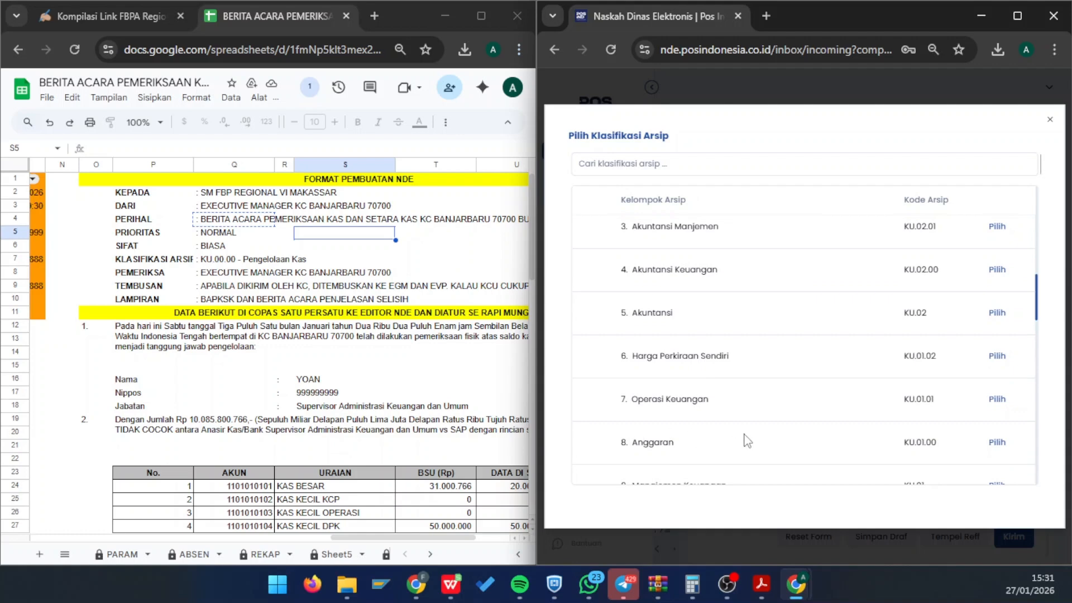
{"action": "left_click", "coordinate": [999, 433]}
{"action": "scroll", "coordinate": [936, 384], "scroll_direction": "down", "scroll_amount": 1}
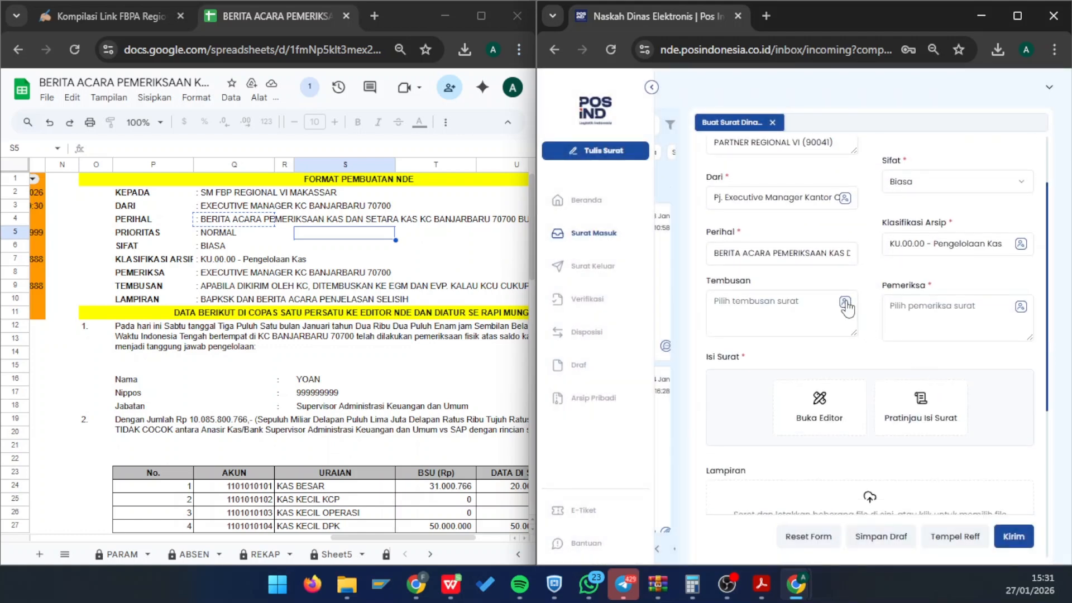
{"action": "left_click", "coordinate": [845, 303]}
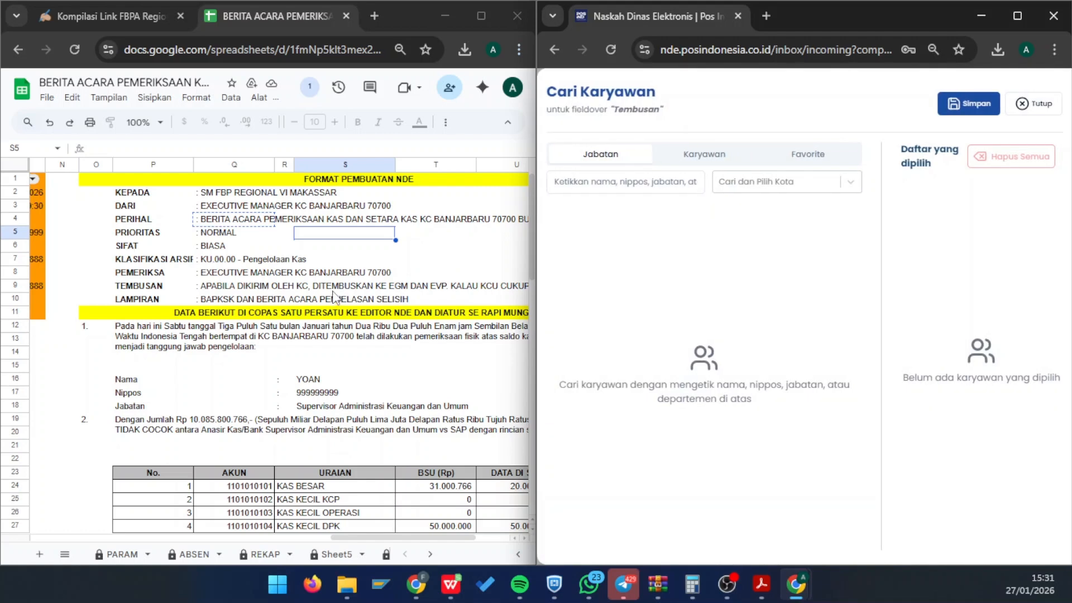
- Add the Executive General Manager of KCU BANJARMASIN as a Tembusan recipient
{"action": "scroll", "coordinate": [333, 296], "scroll_direction": "right", "scroll_amount": 3}
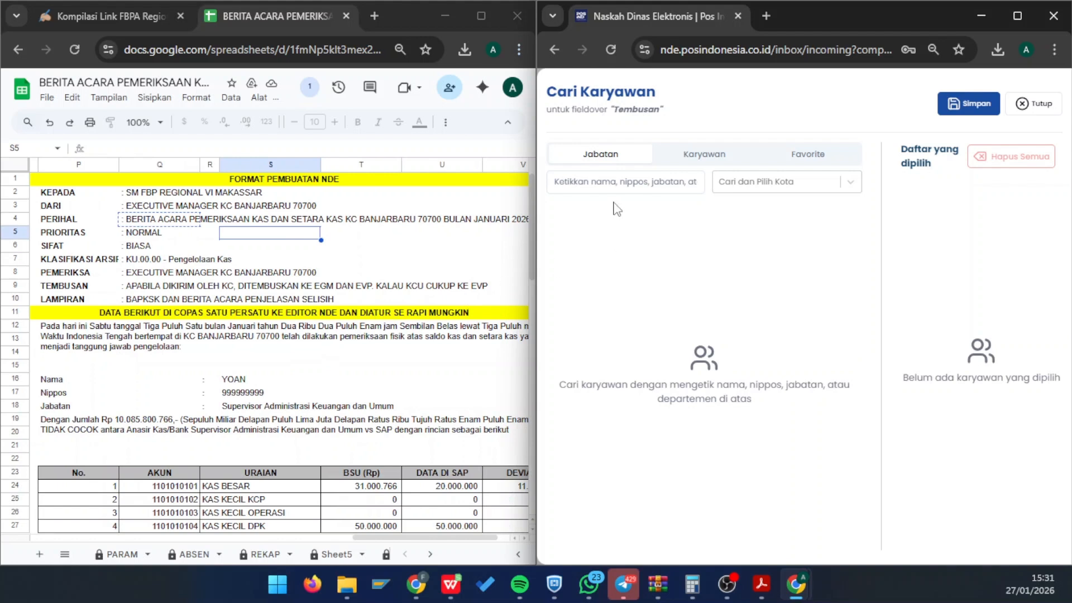
{"action": "left_click", "coordinate": [578, 183]}
{"action": "left_click", "coordinate": [768, 182]}
{"action": "type", "text": "ban"}
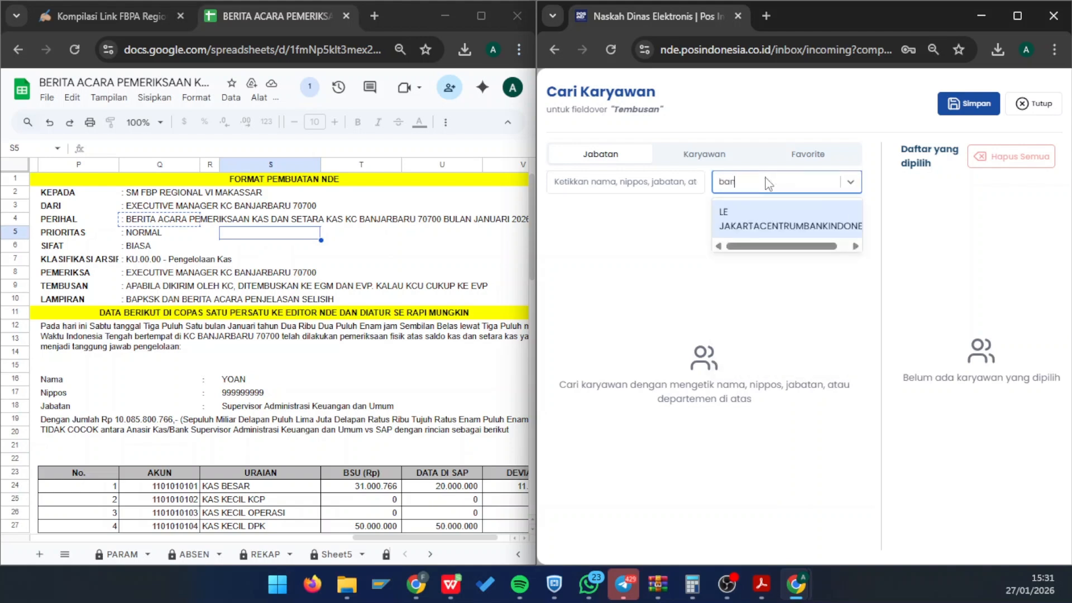
{"action": "type", "text": "jarmasin"}
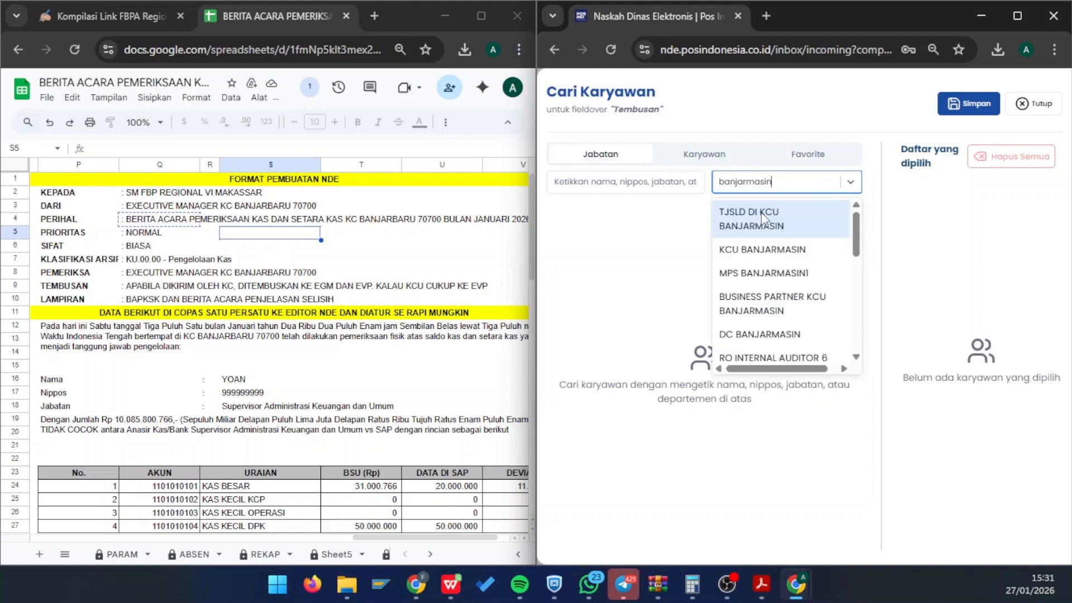
{"action": "left_click", "coordinate": [766, 254]}
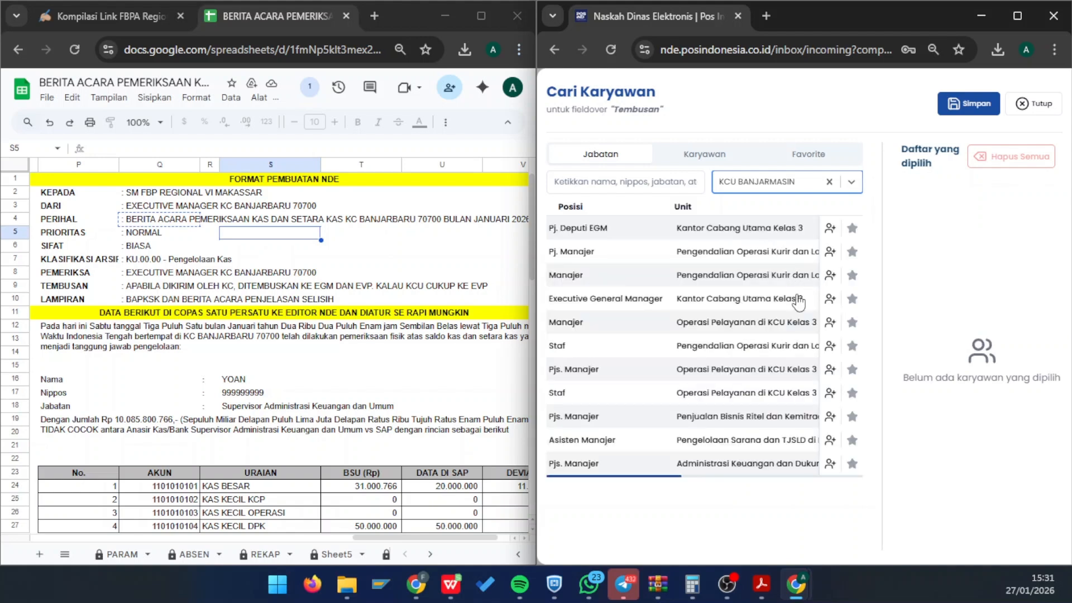
{"action": "left_click", "coordinate": [830, 301]}
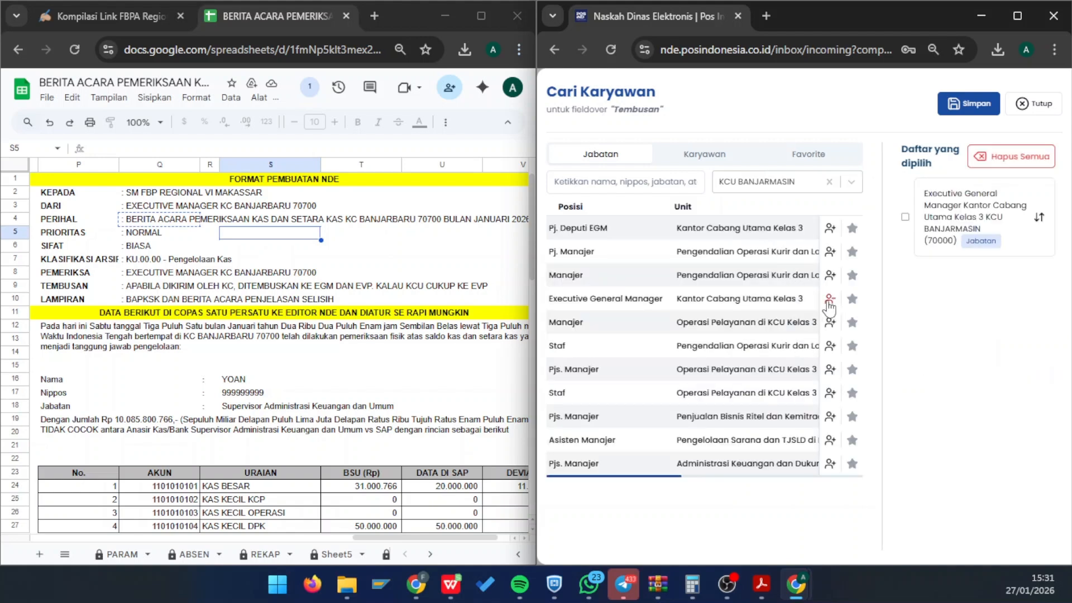
- Add the Executive Vice President Regional VI Makassar by name, move it first, and save
{"action": "left_click", "coordinate": [644, 180]}
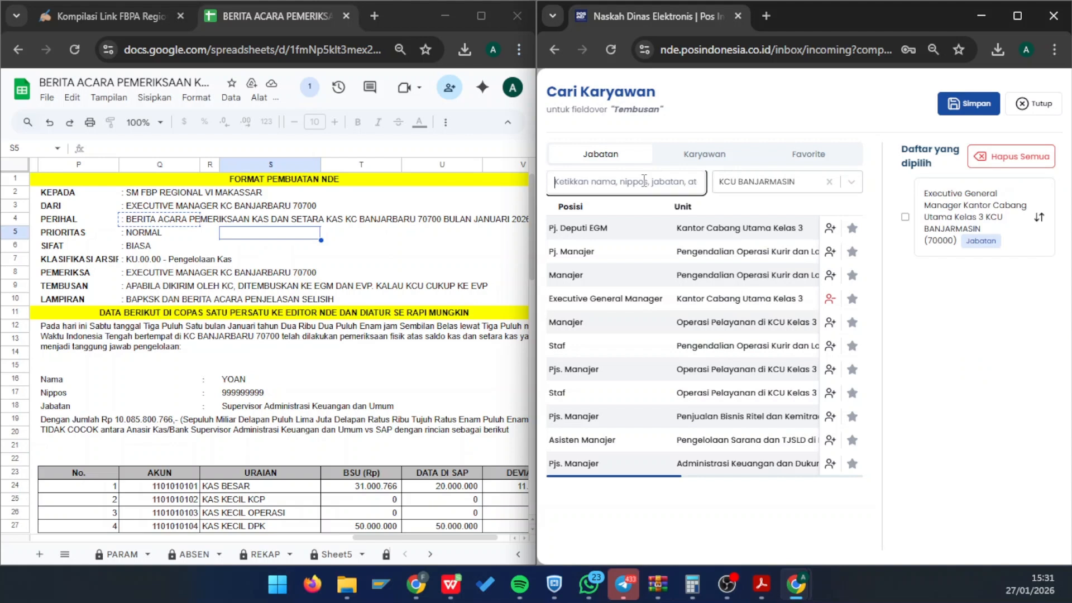
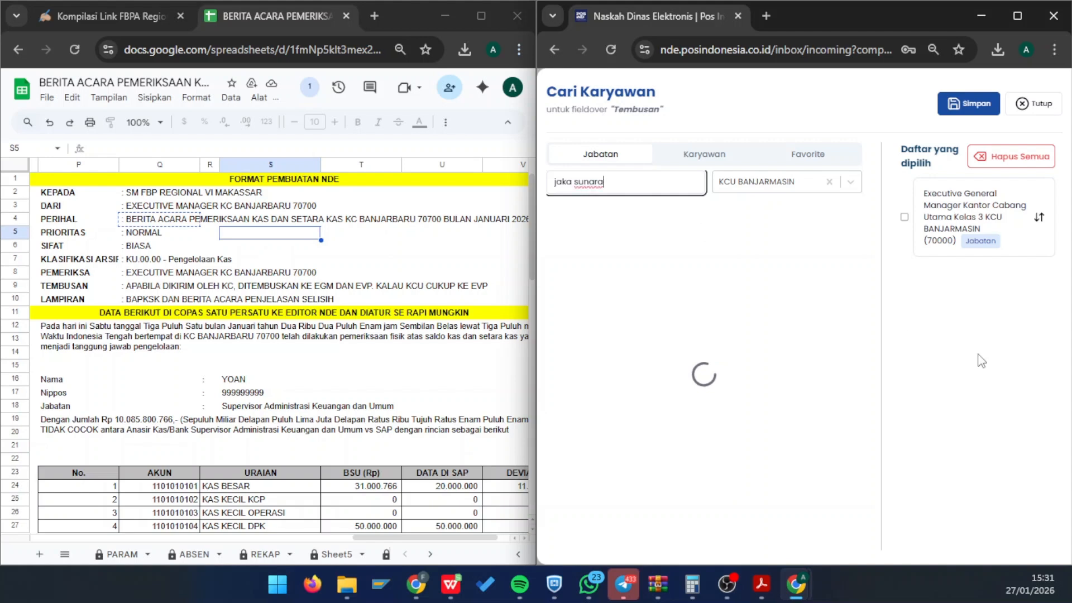
{"action": "left_click", "coordinate": [829, 182]}
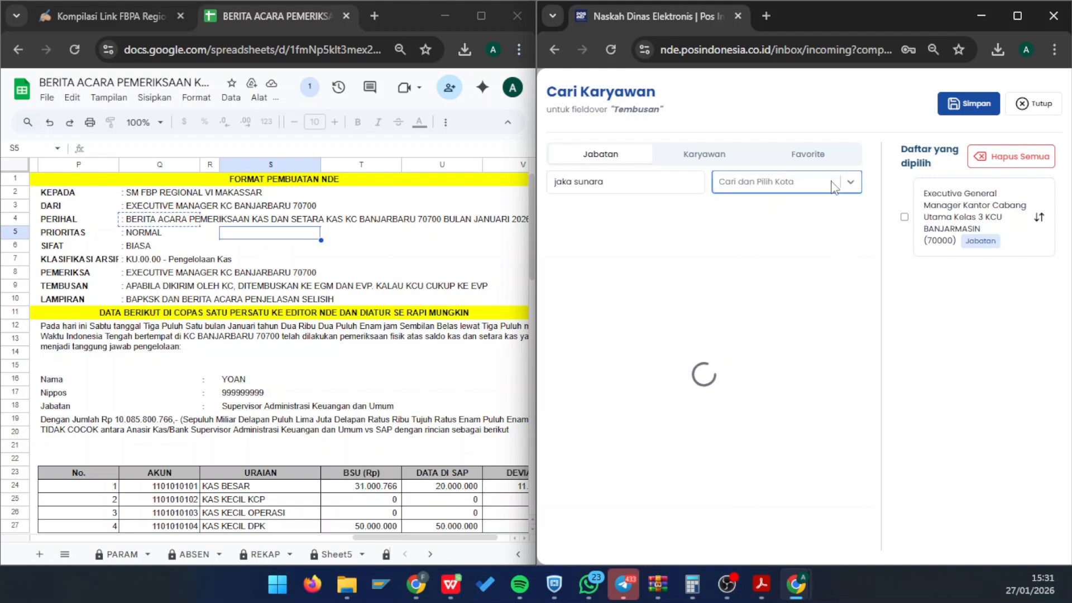
{"action": "left_click", "coordinate": [637, 176]}
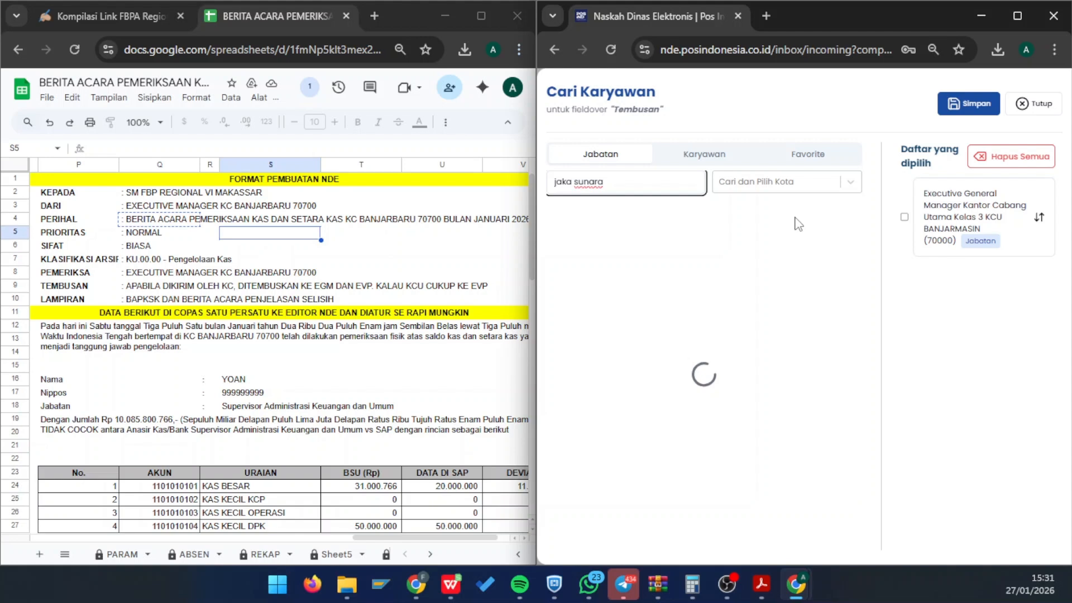
{"action": "left_click", "coordinate": [829, 227]}
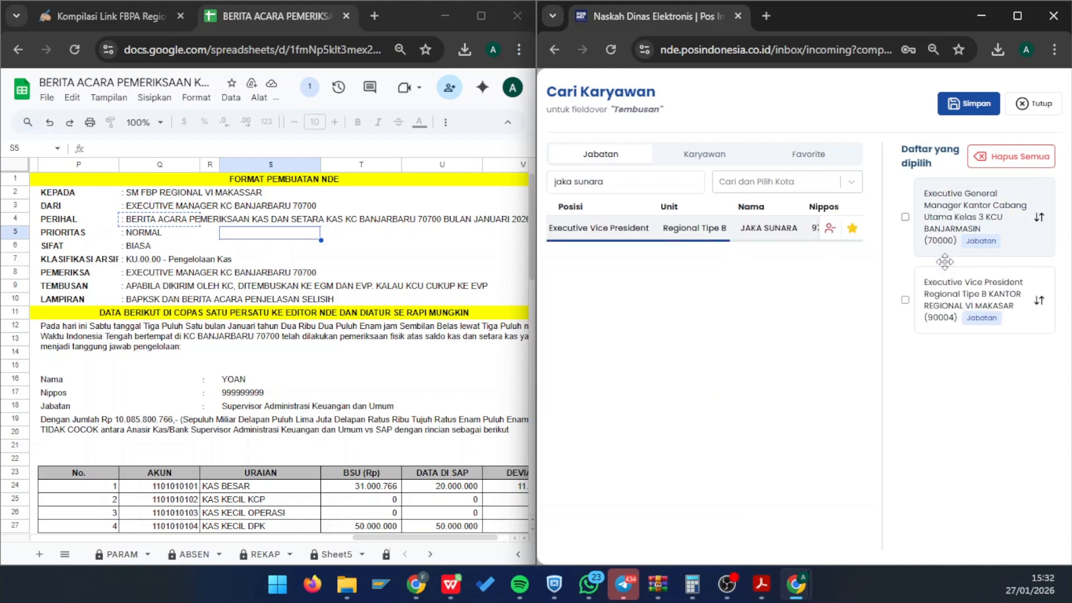
{"action": "left_click_drag", "start_coordinate": [944, 261], "coordinate": [955, 210]}
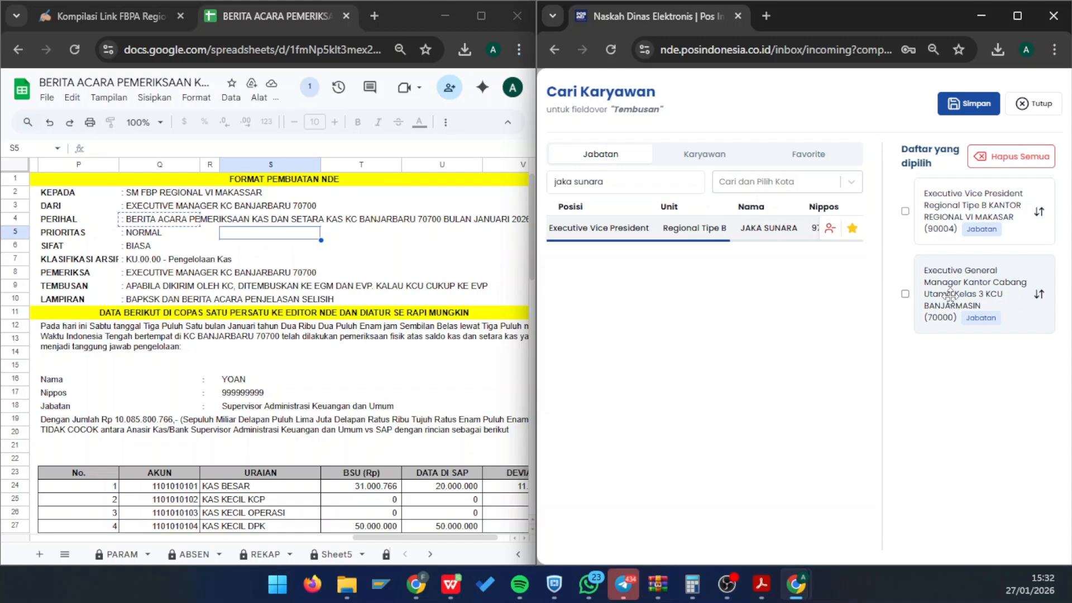
{"action": "left_click", "coordinate": [964, 108]}
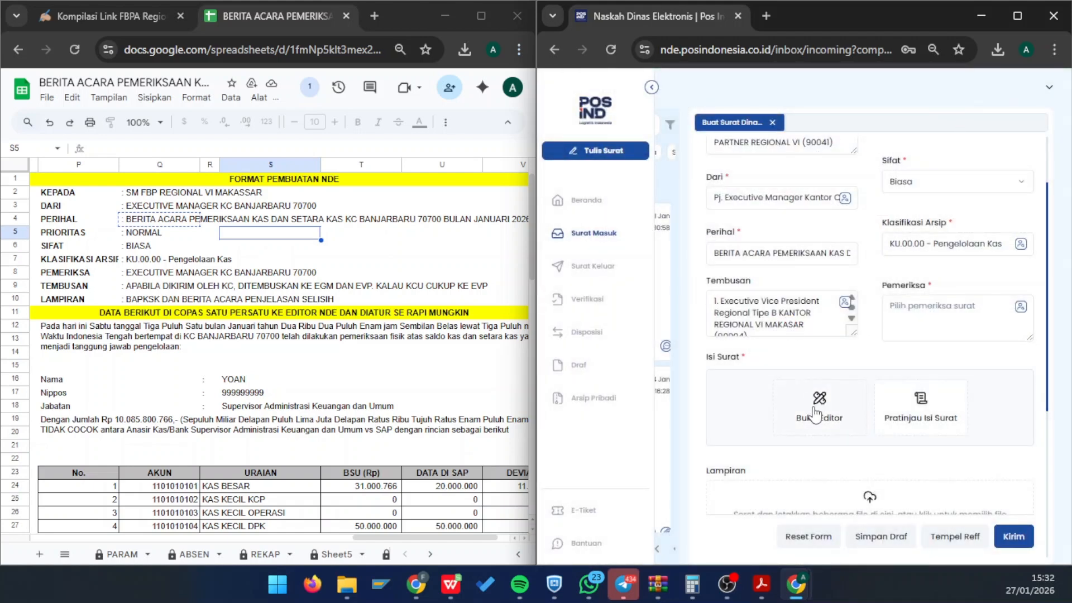
- Set Pemeriksa to the Pj. Executive Manager Kantor Cabang Kelas 2, KC BANJARBARU (70700)
{"action": "left_click", "coordinate": [1021, 307]}
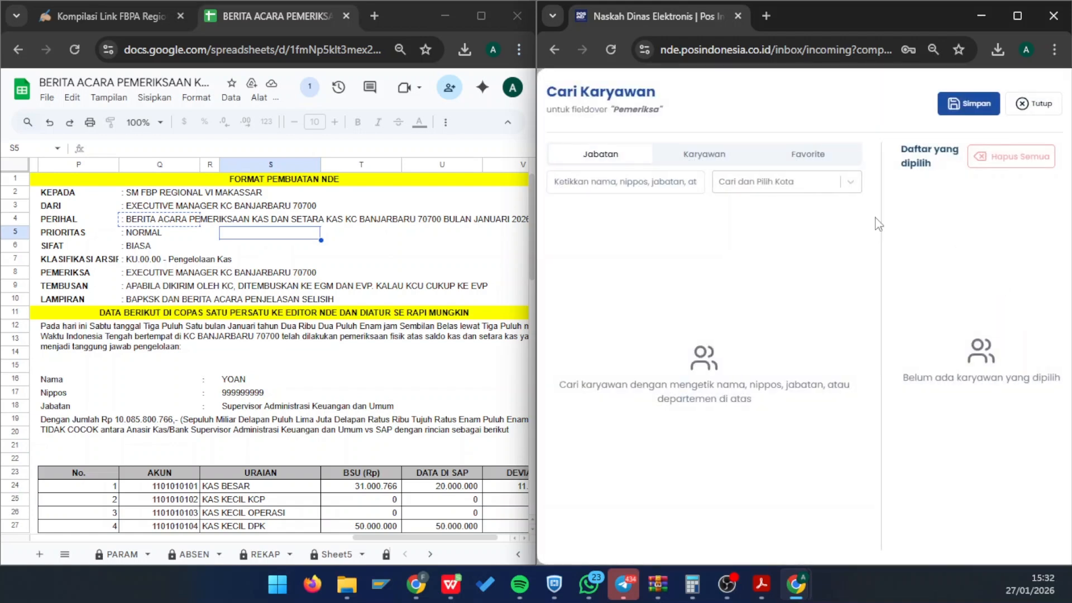
{"action": "left_click", "coordinate": [646, 187]}
{"action": "left_click", "coordinate": [751, 184]}
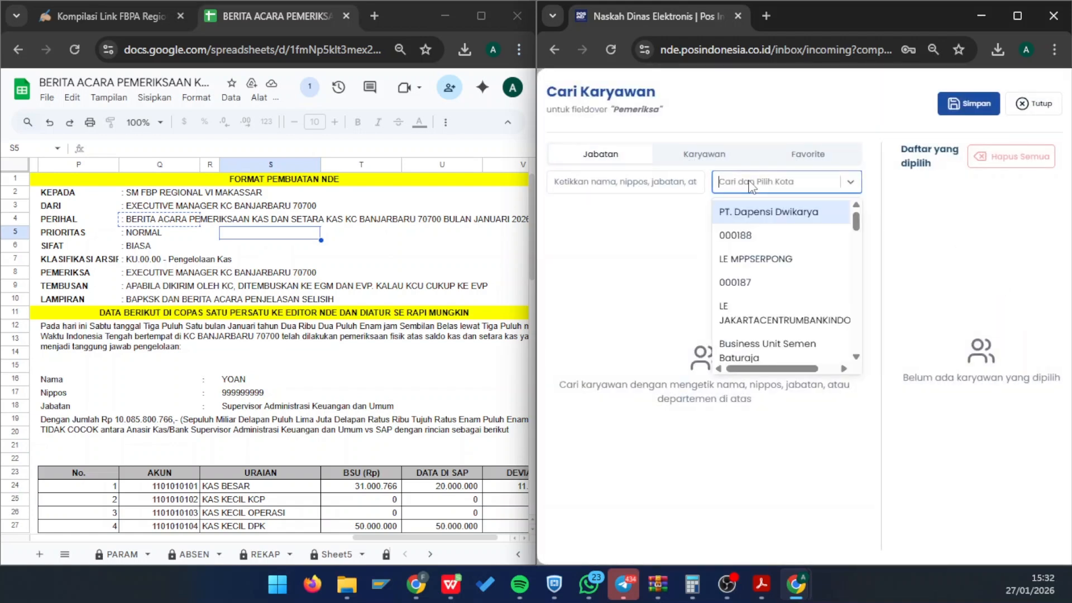
{"action": "type", "text": "banjarbay"}
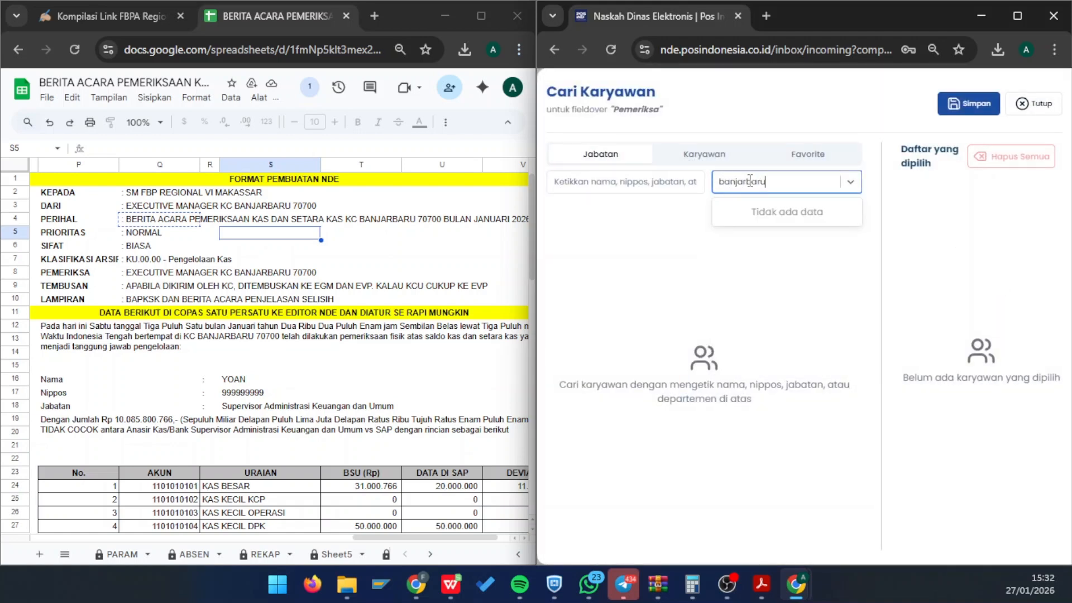
{"action": "type", "text": "u"}
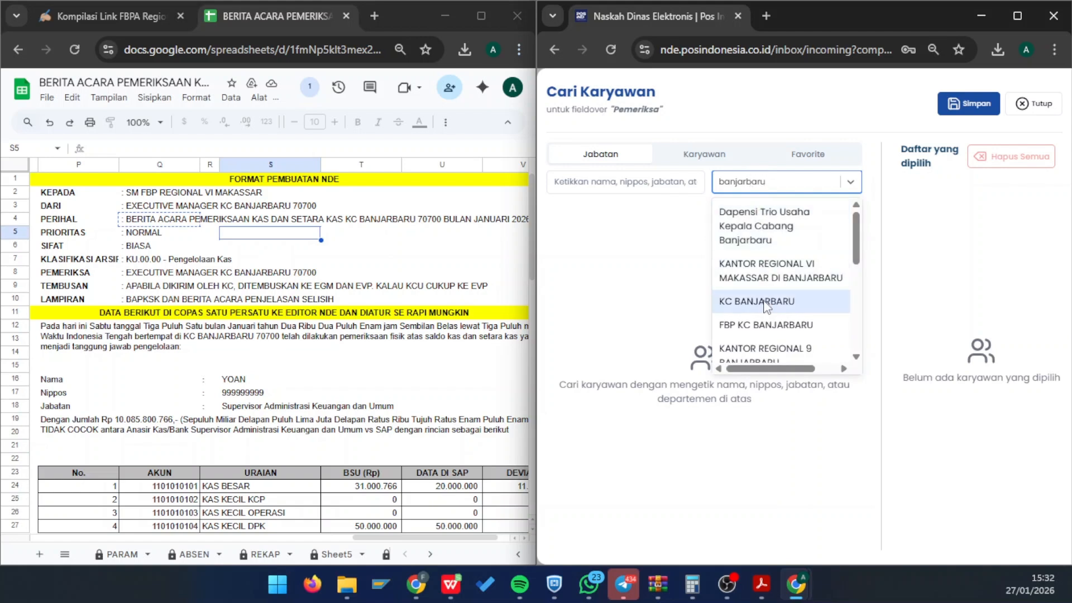
{"action": "left_click", "coordinate": [766, 306]}
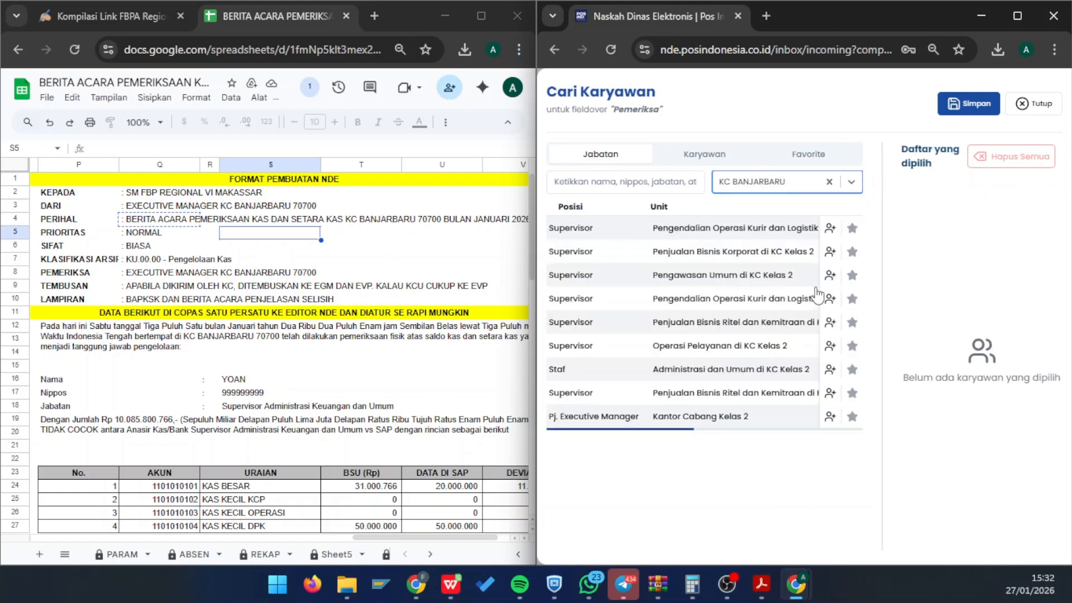
{"action": "left_click", "coordinate": [830, 417]}
{"action": "left_click", "coordinate": [969, 104]}
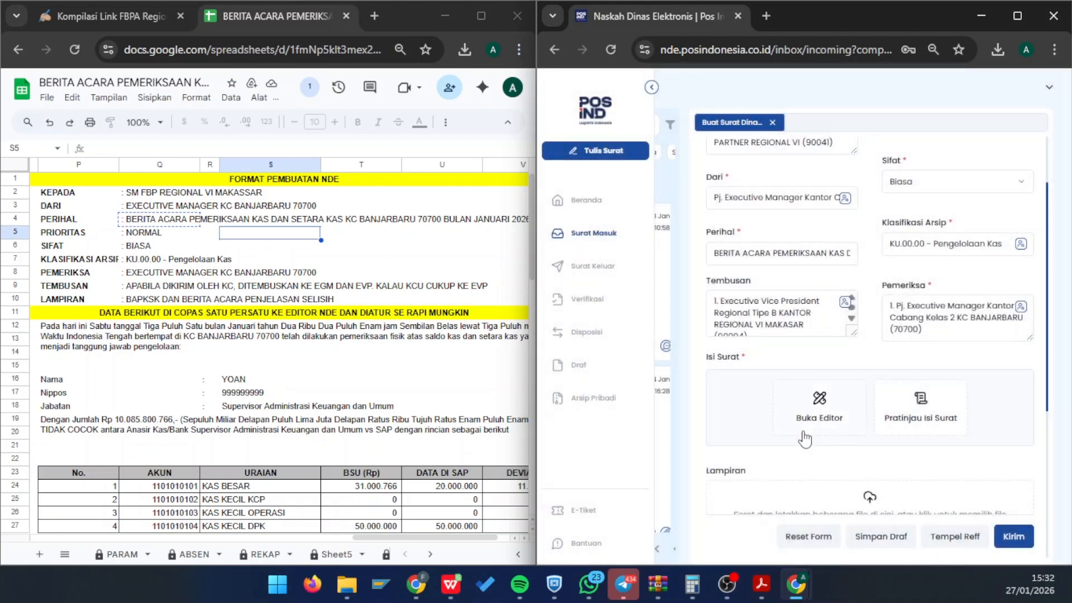
- Paste the report body from sheet range P12:V31 into the letter's Isi Surat editor
{"action": "left_click", "coordinate": [809, 433]}
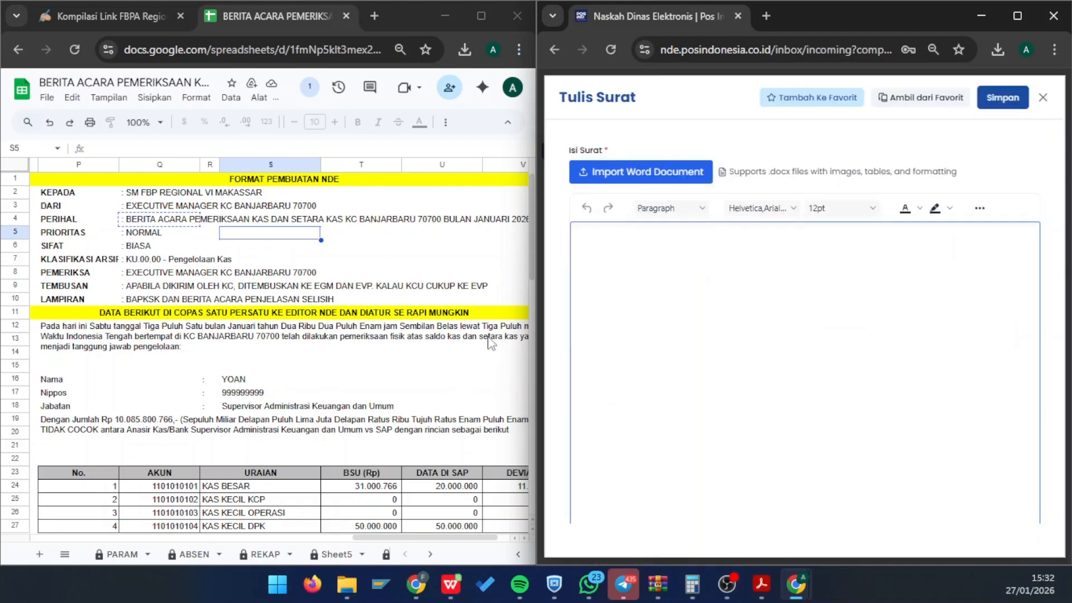
{"action": "left_click", "coordinate": [56, 331]}
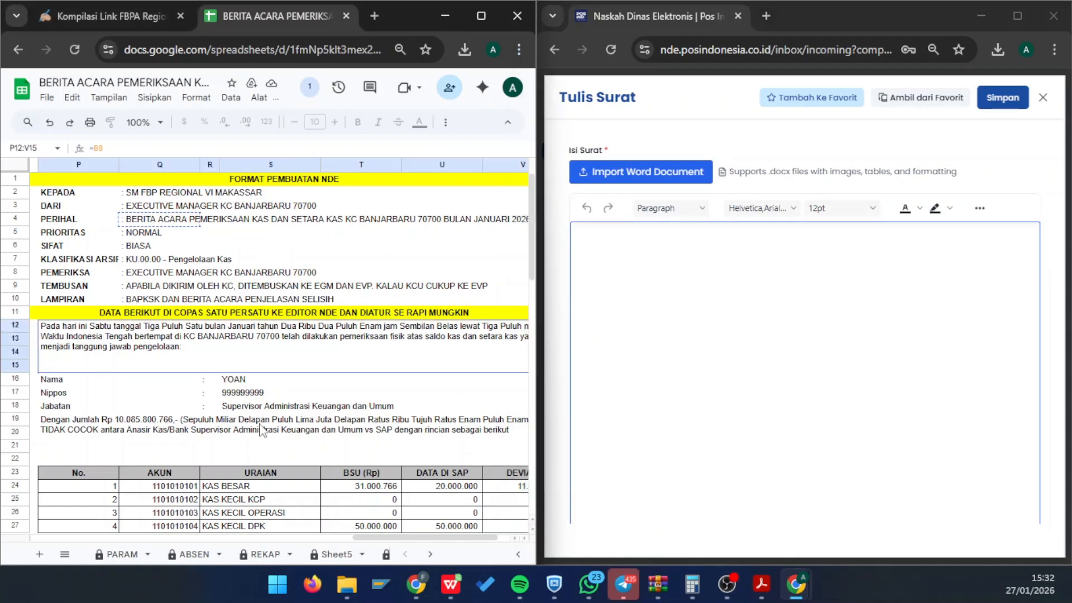
{"action": "scroll", "coordinate": [295, 452], "scroll_direction": "down", "scroll_amount": 5}
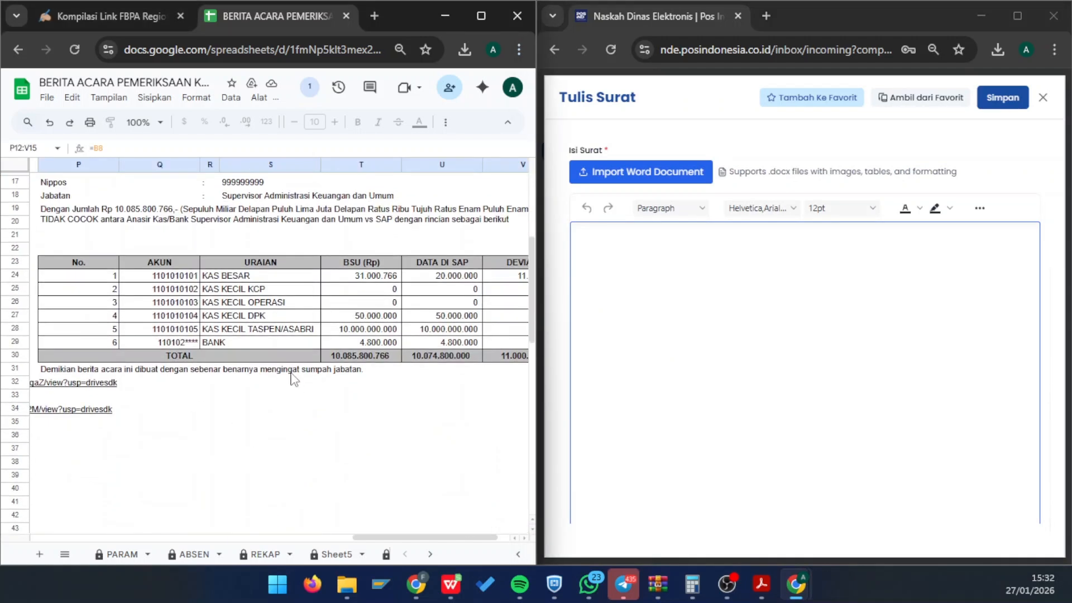
{"action": "left_click", "coordinate": [292, 370], "text": "shift"}
{"action": "scroll", "coordinate": [412, 373], "scroll_direction": "up", "scroll_amount": 4}
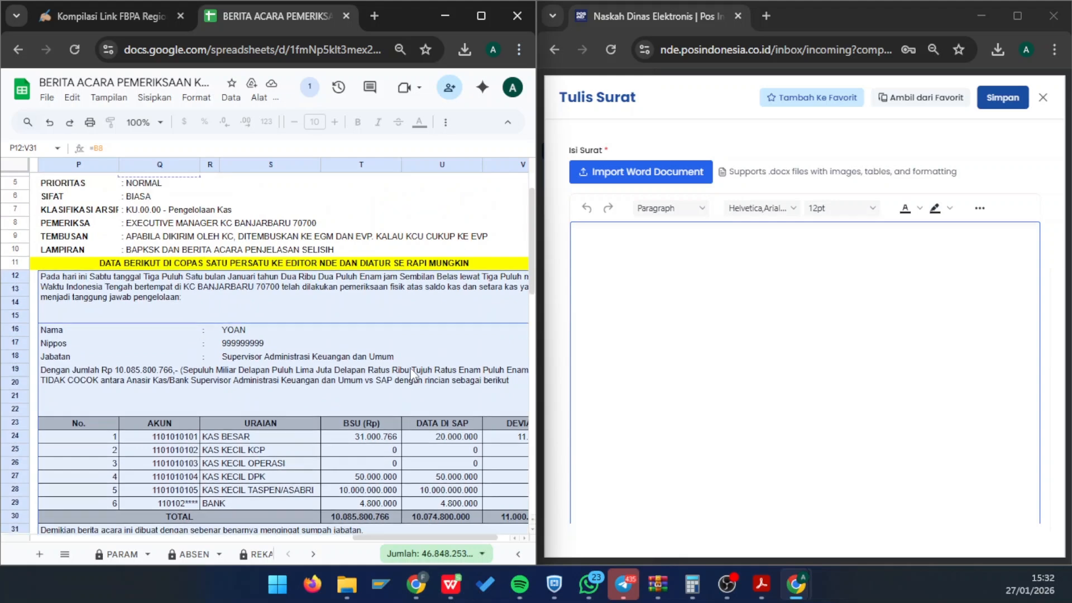
{"action": "key", "text": "ctrl+c"}
{"action": "left_click", "coordinate": [710, 333]}
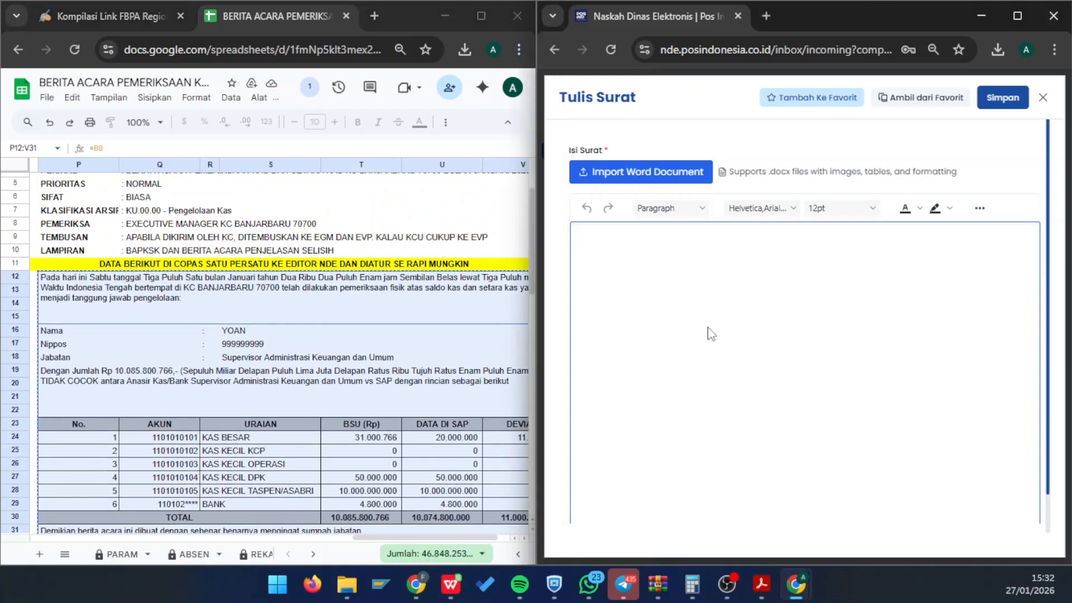
{"action": "key", "text": "ctrl+v"}
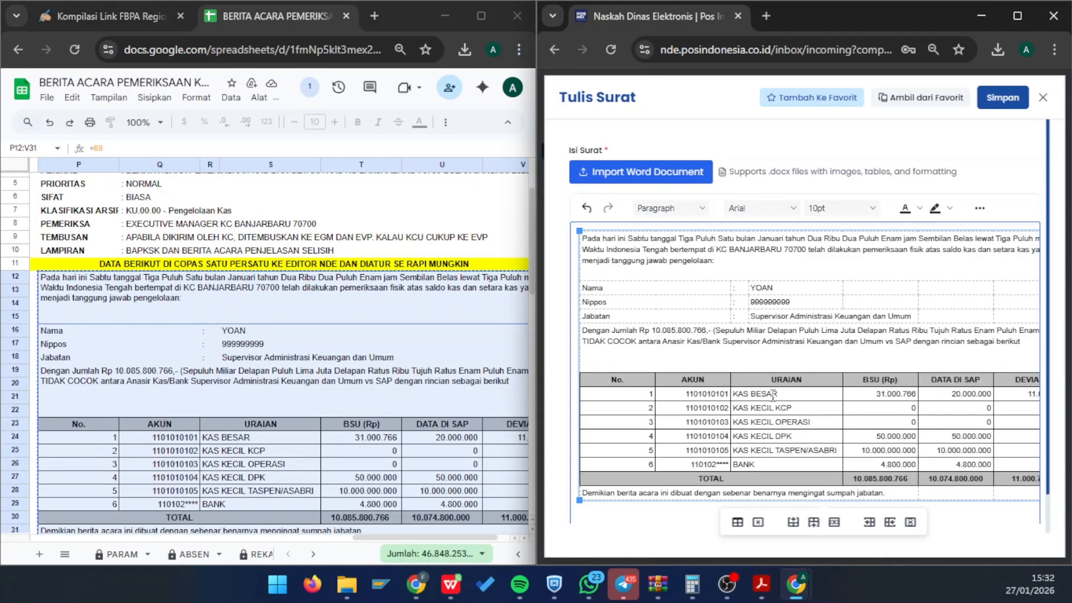
{"action": "scroll", "coordinate": [773, 395], "scroll_direction": "right", "scroll_amount": 1}
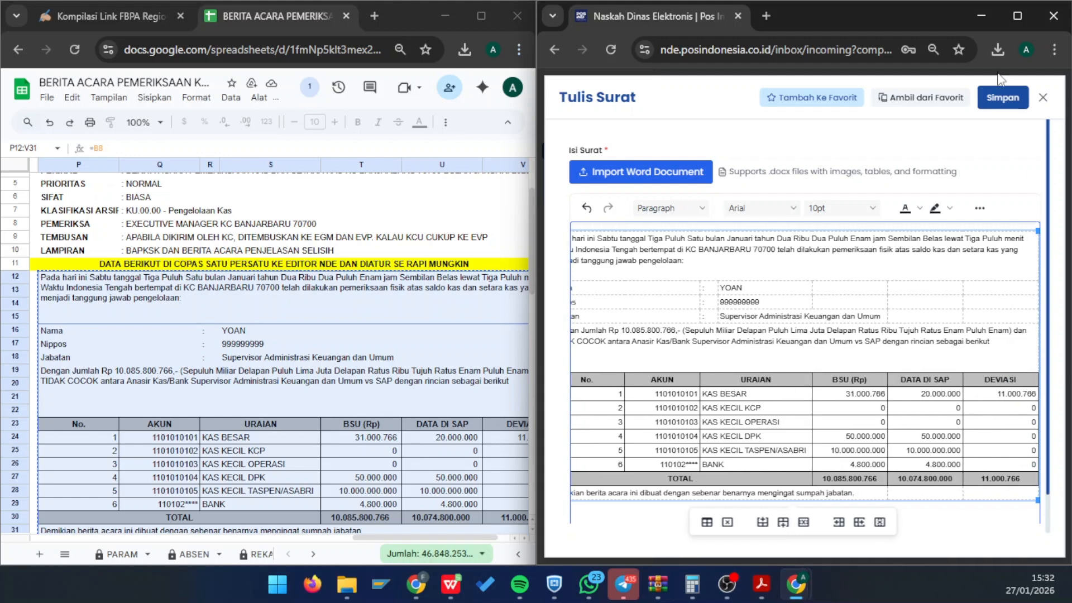
- Maximize the editor and adjust the pasted table's width to fit the page
{"action": "left_click", "coordinate": [1017, 16]}
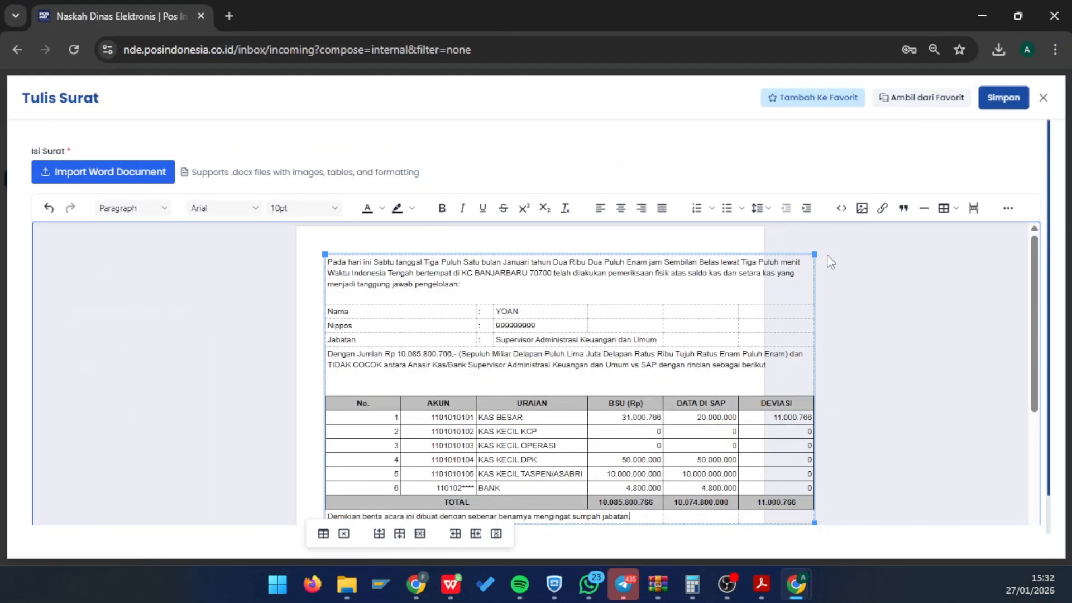
{"action": "left_click_drag", "start_coordinate": [818, 253], "coordinate": [751, 254]}
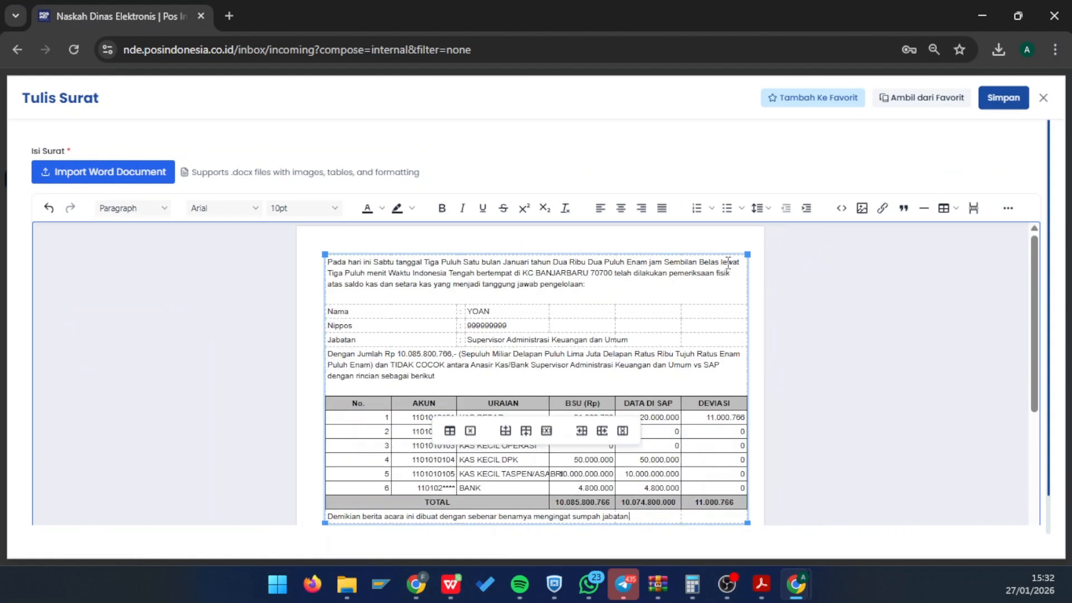
{"action": "scroll", "coordinate": [796, 477], "scroll_direction": "down", "scroll_amount": 2}
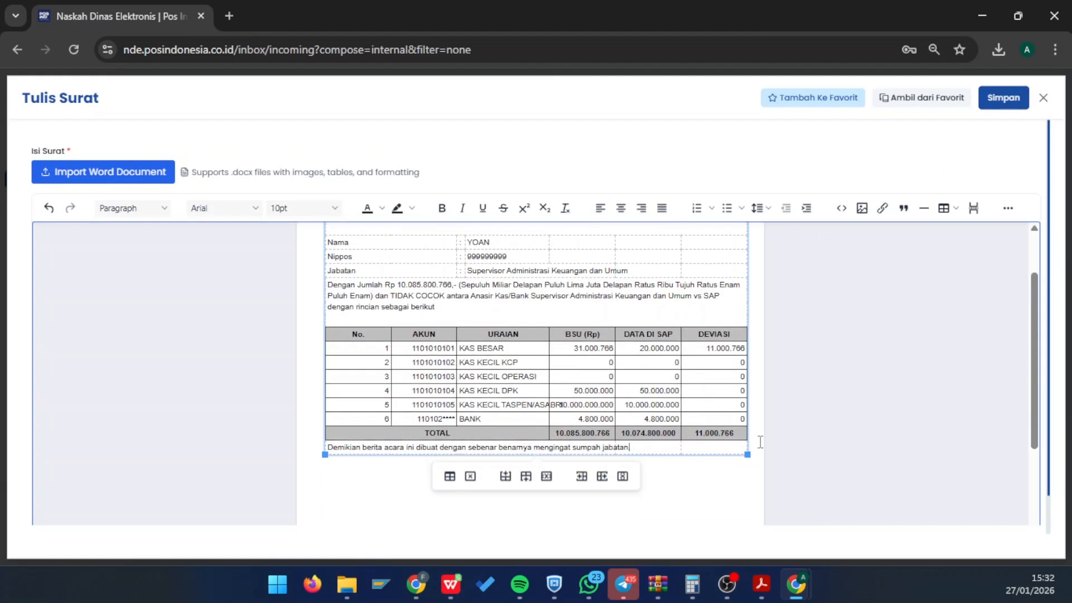
{"action": "left_click_drag", "start_coordinate": [746, 455], "coordinate": [752, 456]}
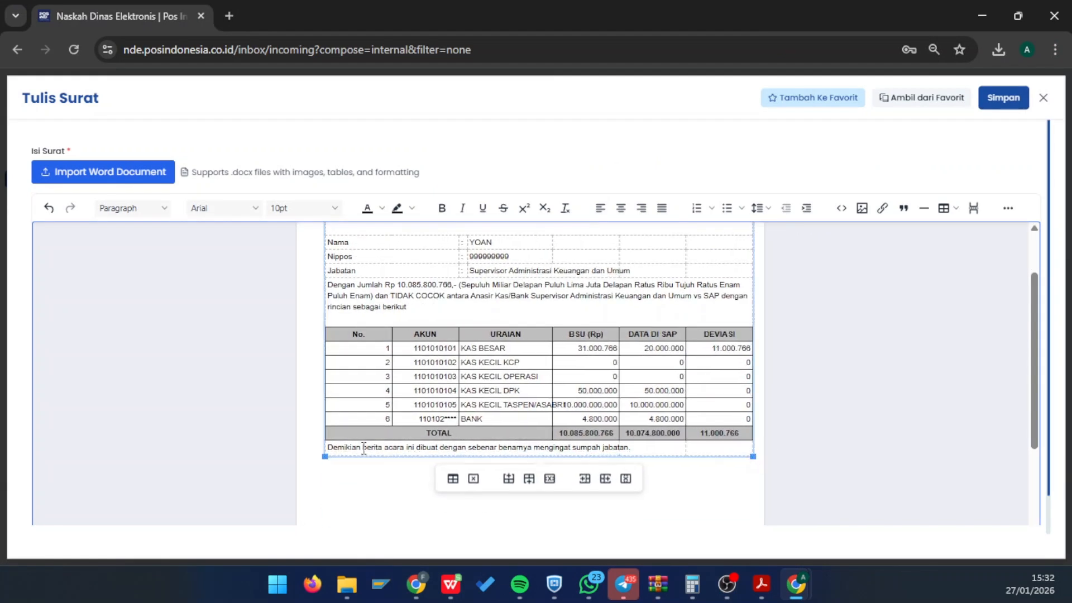
{"action": "left_click_drag", "start_coordinate": [326, 457], "coordinate": [322, 461]}
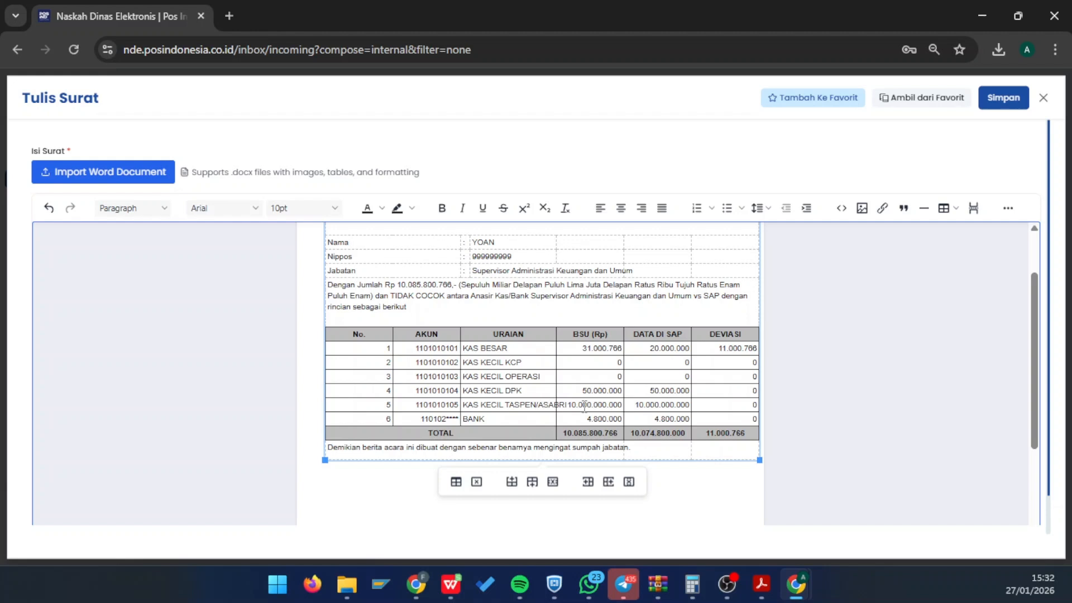
- Change row 5's item to KAS KECIL PENSIUN and save the letter body
{"action": "key", "text": "shift+Right"}
{"action": "key", "text": "Left"}
{"action": "key", "text": "shift+Right"}
{"action": "key", "text": "shift+Right"}
{"action": "key", "text": "shift+Right"}
{"action": "key", "text": "shift+Right"}
{"action": "key", "text": "shift+Right"}
{"action": "key", "text": "BackSpace"}
{"action": "key", "text": "BackSpace"}
{"action": "left_click", "coordinate": [998, 104]}
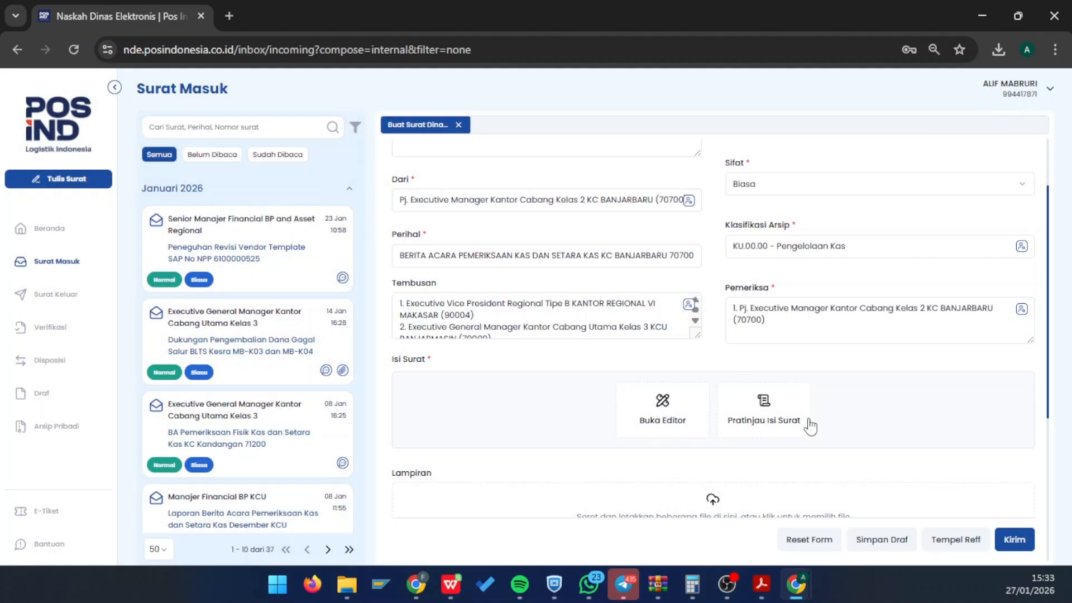
- Upload both BERITA ACARA Banjarbaru report PDFs from Downloads as Lampiran attachments
{"action": "scroll", "coordinate": [762, 423], "scroll_direction": "down", "scroll_amount": 1}
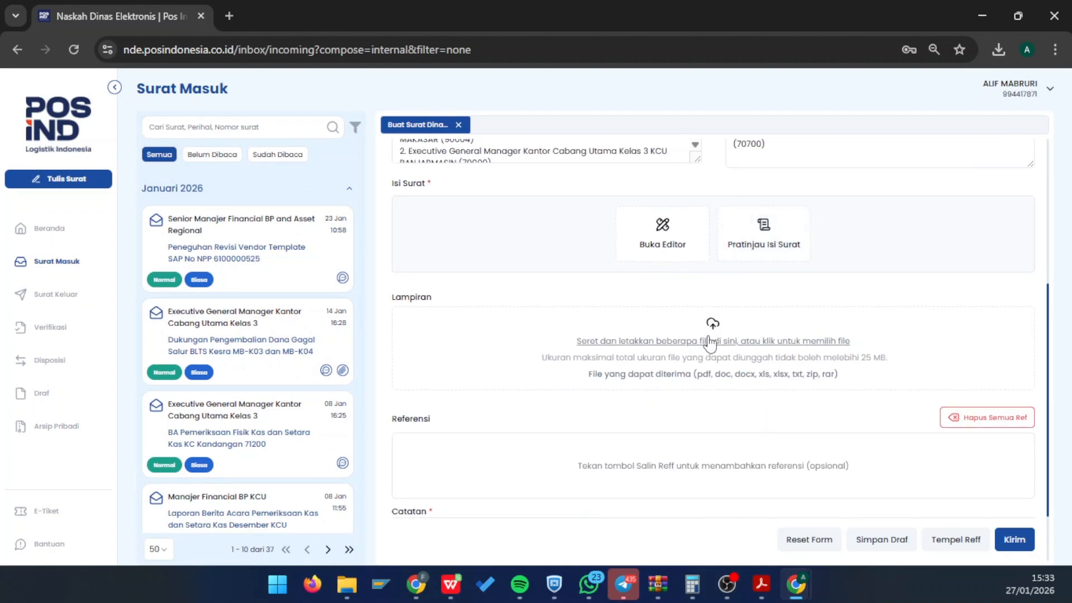
{"action": "left_click", "coordinate": [710, 340]}
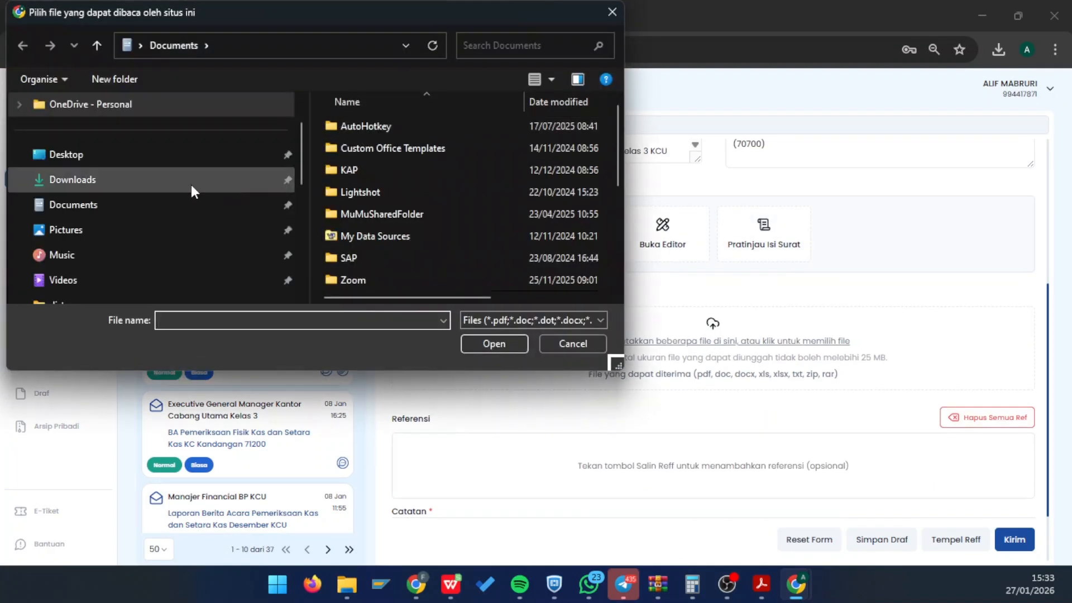
{"action": "left_click", "coordinate": [142, 179]}
{"action": "left_click", "coordinate": [353, 145]}
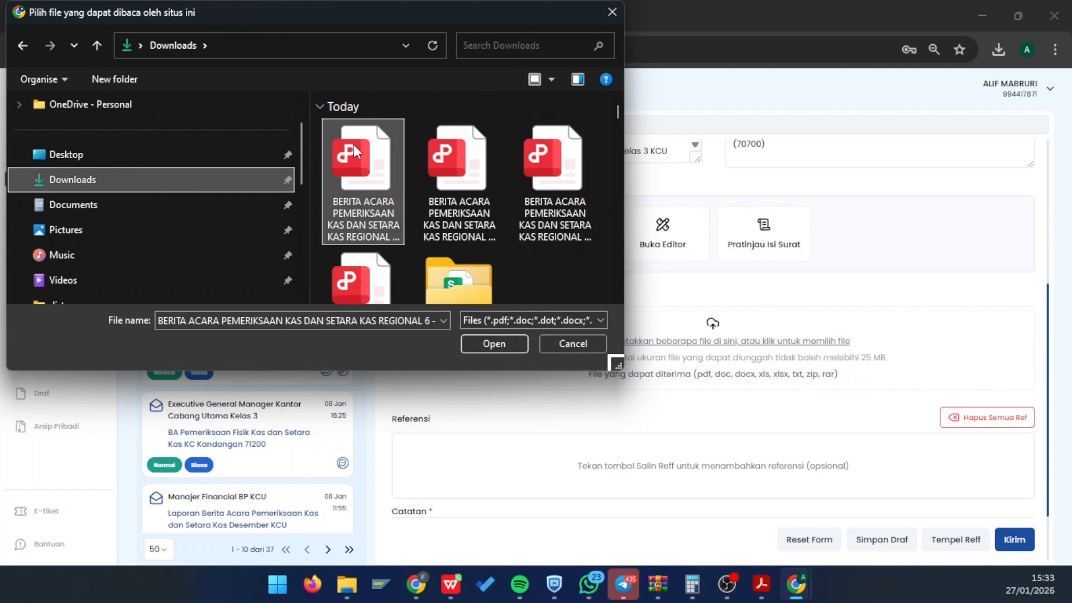
{"action": "key", "text": "shift+Right"}
{"action": "key", "text": "Return"}
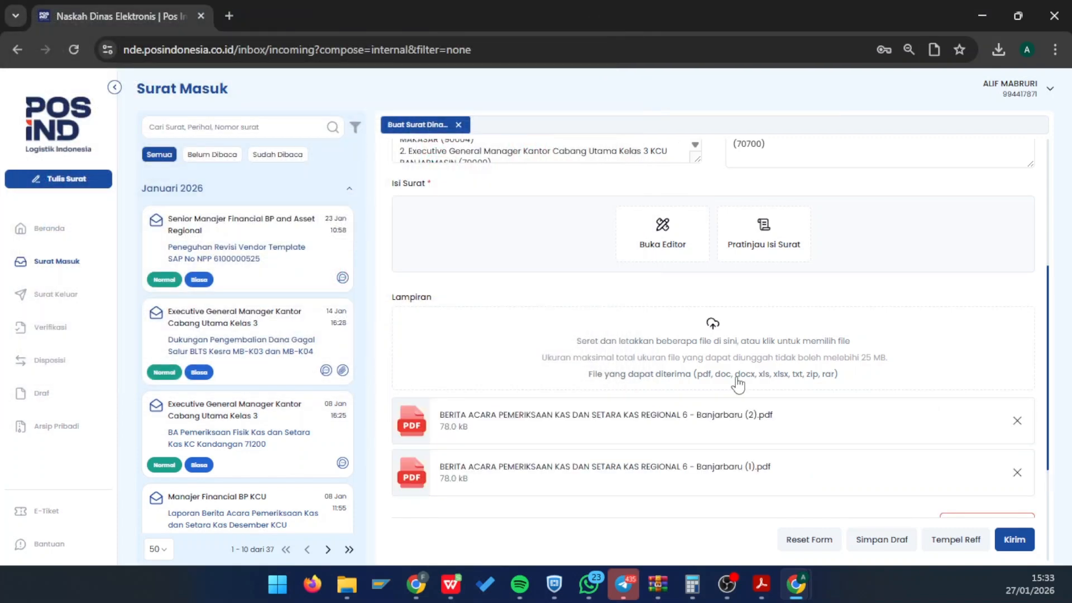
{"action": "scroll", "coordinate": [661, 408], "scroll_direction": "up", "scroll_amount": 2}
{"action": "scroll", "coordinate": [662, 408], "scroll_direction": "down", "scroll_amount": 3}
{"action": "scroll", "coordinate": [706, 367], "scroll_direction": "up", "scroll_amount": 2}
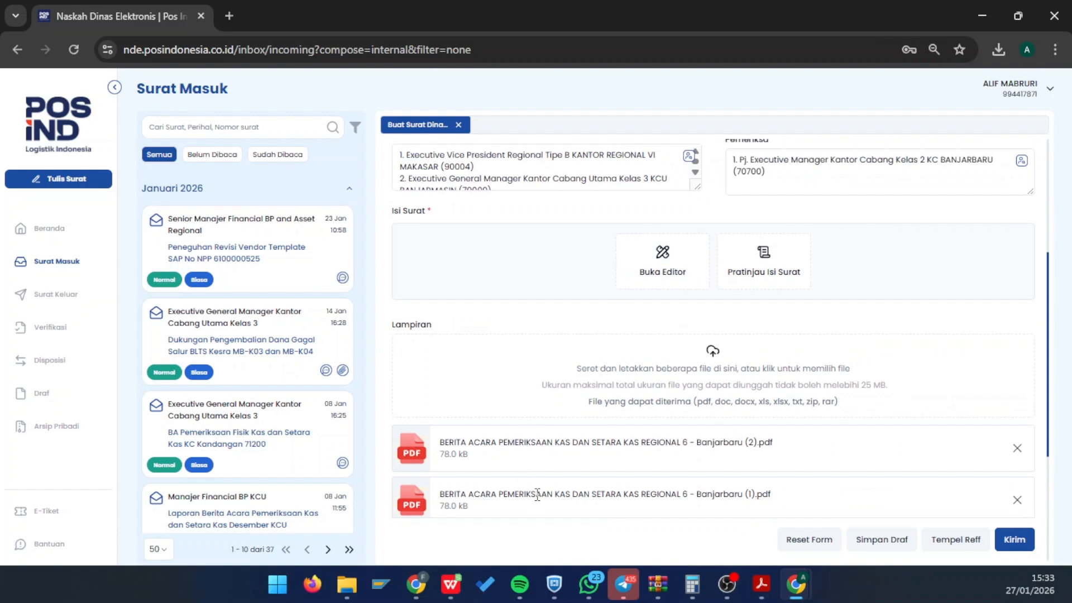
- Preview the letter body, reviewing the cash table down to its totals, then close it
{"action": "left_click", "coordinate": [763, 288]}
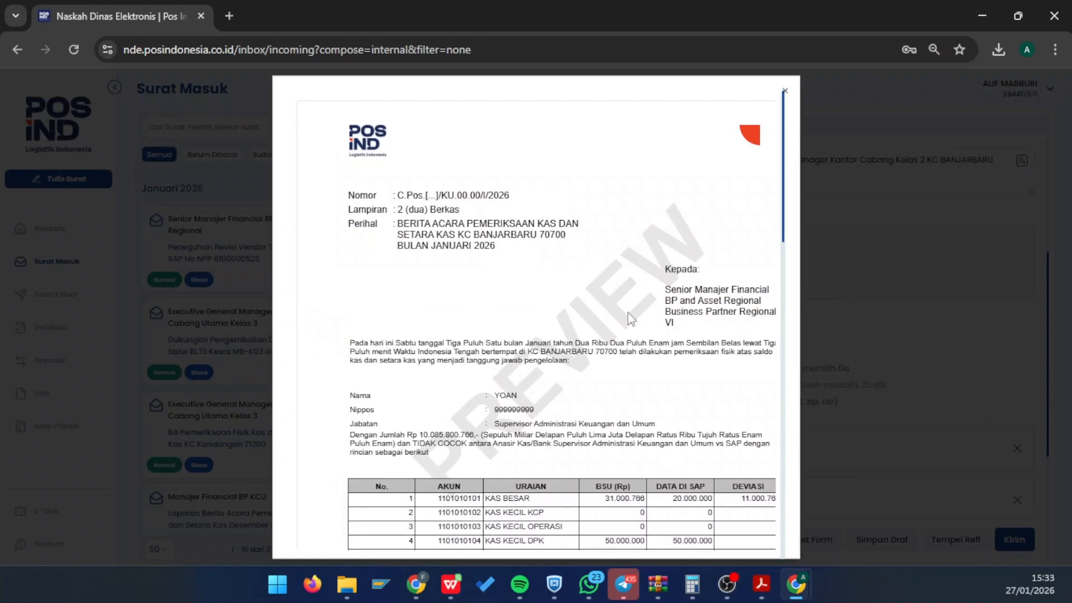
{"action": "scroll", "coordinate": [631, 319], "scroll_direction": "down", "scroll_amount": 1}
{"action": "scroll", "coordinate": [630, 318], "scroll_direction": "down", "scroll_amount": 5}
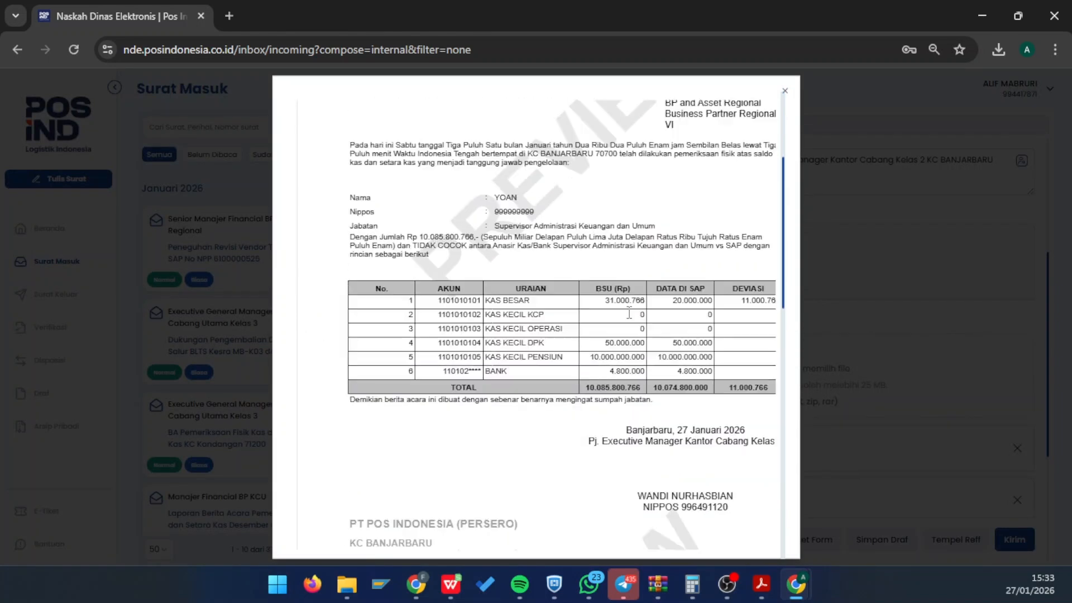
{"action": "scroll", "coordinate": [630, 315], "scroll_direction": "up", "scroll_amount": 7}
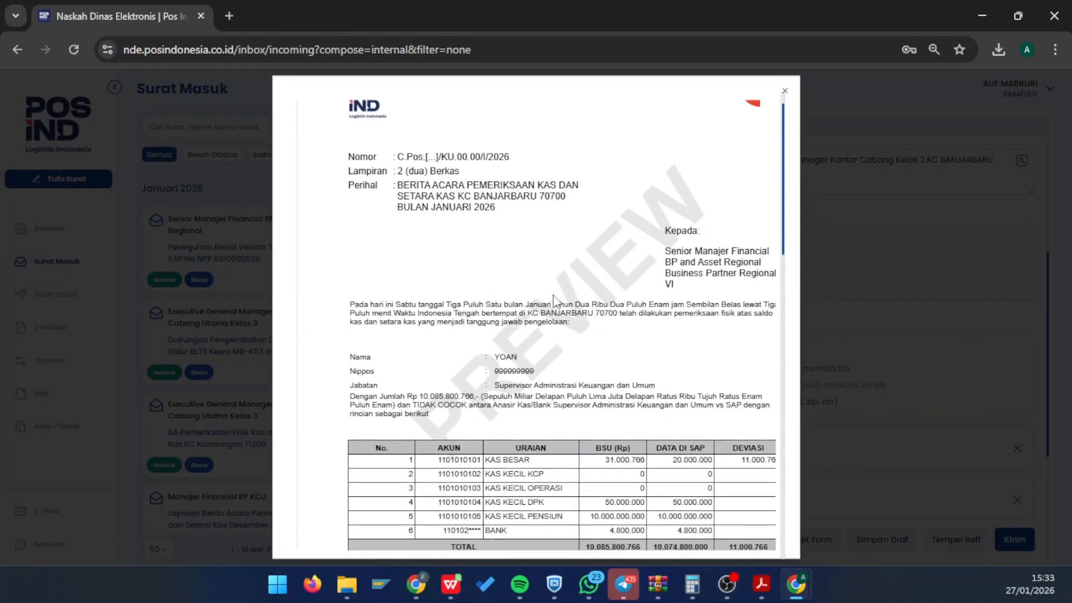
{"action": "scroll", "coordinate": [546, 259], "scroll_direction": "down", "scroll_amount": 5}
{"action": "scroll", "coordinate": [547, 261], "scroll_direction": "down", "scroll_amount": 1}
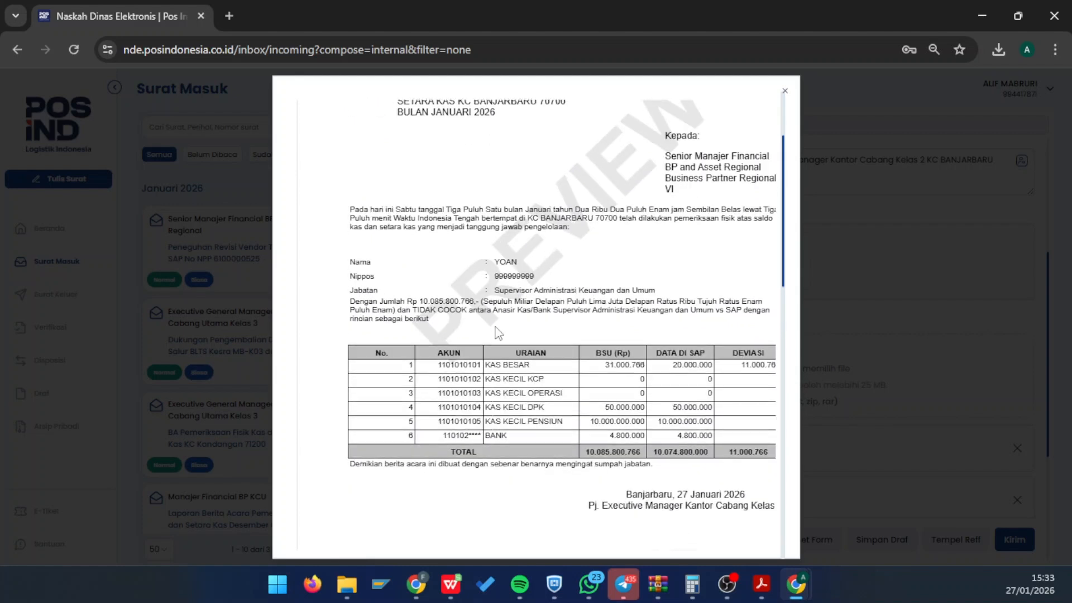
{"action": "scroll", "coordinate": [496, 332], "scroll_direction": "down", "scroll_amount": 3}
{"action": "scroll", "coordinate": [536, 277], "scroll_direction": "down", "scroll_amount": 5}
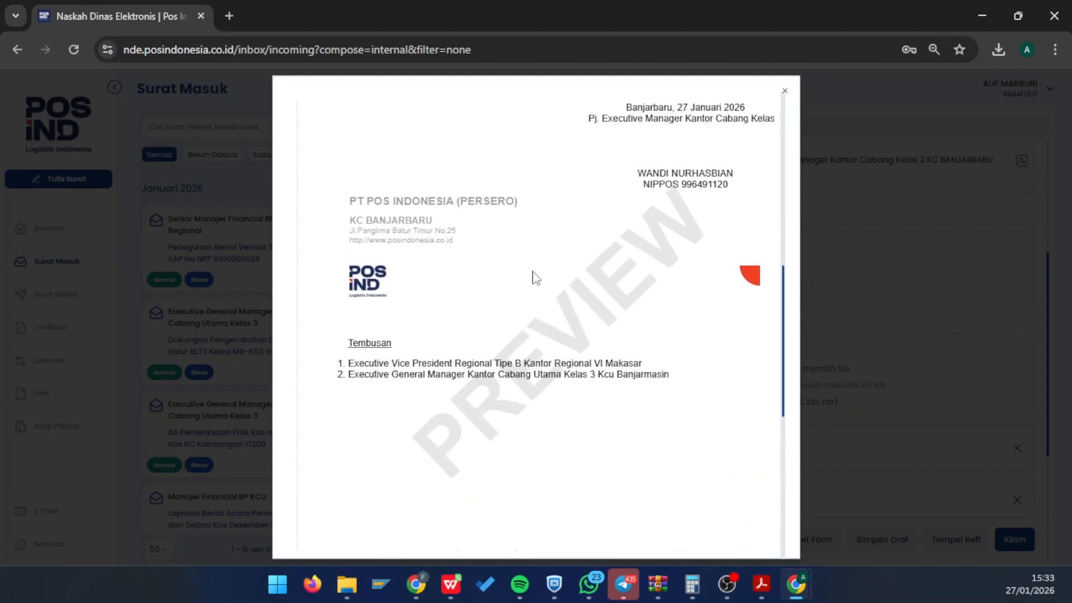
{"action": "scroll", "coordinate": [536, 277], "scroll_direction": "up", "scroll_amount": 12}
{"action": "left_click", "coordinate": [836, 334]}
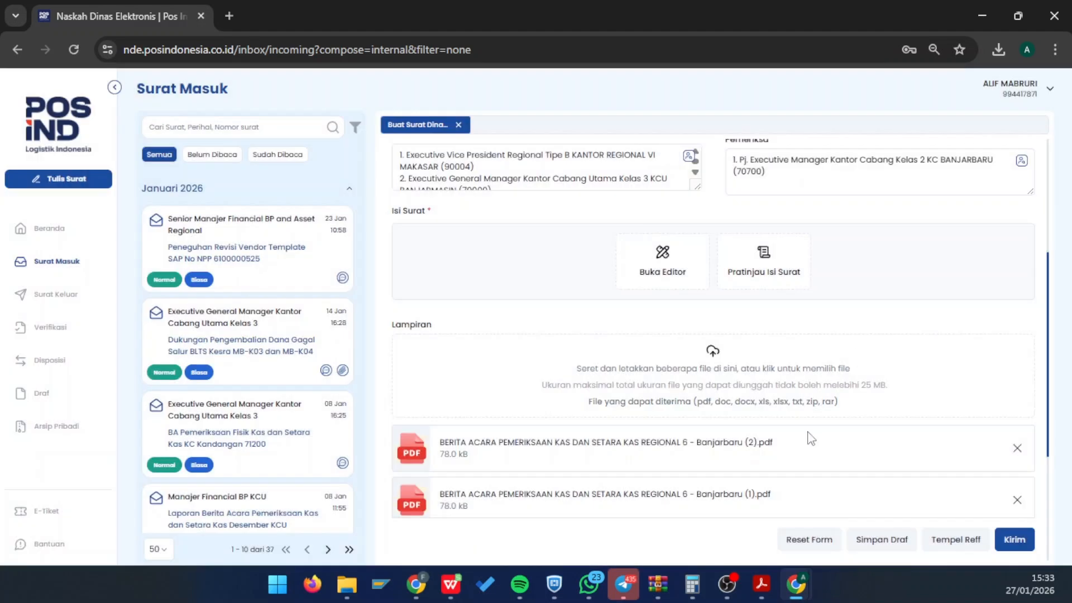
- Focus the Catatan field and restore the window so the spreadsheet shows beside it
{"action": "scroll", "coordinate": [837, 469], "scroll_direction": "down", "scroll_amount": 3}
{"action": "left_click", "coordinate": [416, 494]}
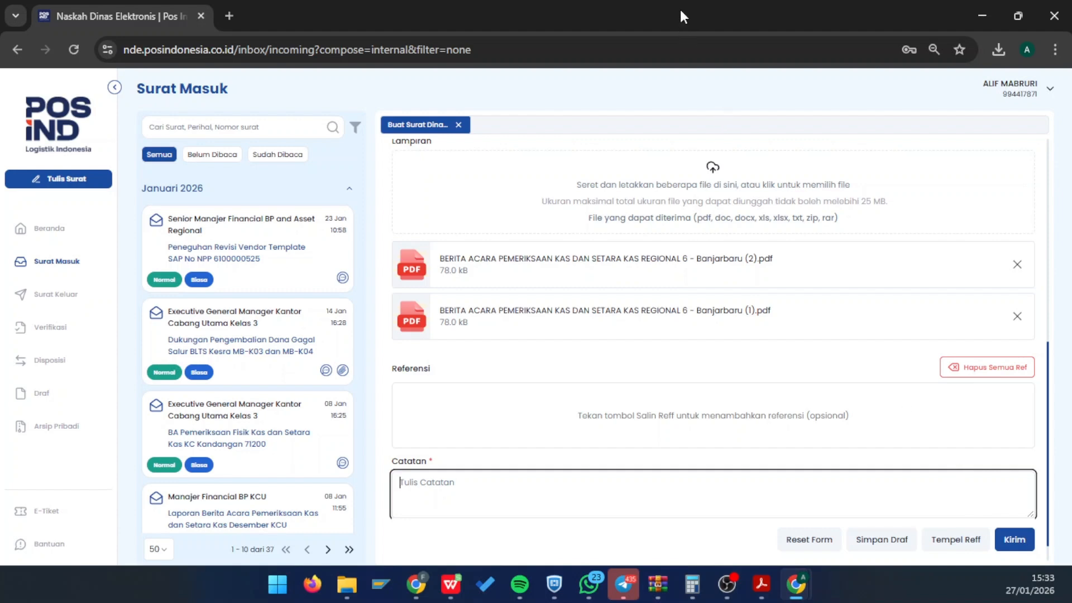
{"action": "left_click_drag", "start_coordinate": [683, 9], "coordinate": [1069, 200]}
- Maximize the Sheets window and switch to the REKAP recapitulation tab
{"action": "right_click", "coordinate": [297, 286]}
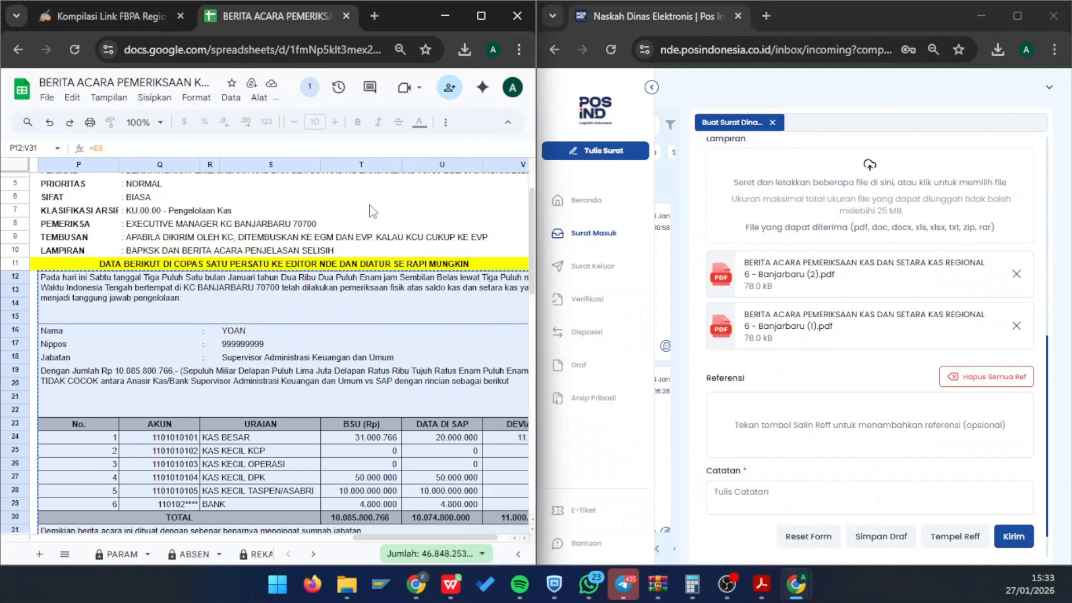
{"action": "left_click", "coordinate": [485, 15]}
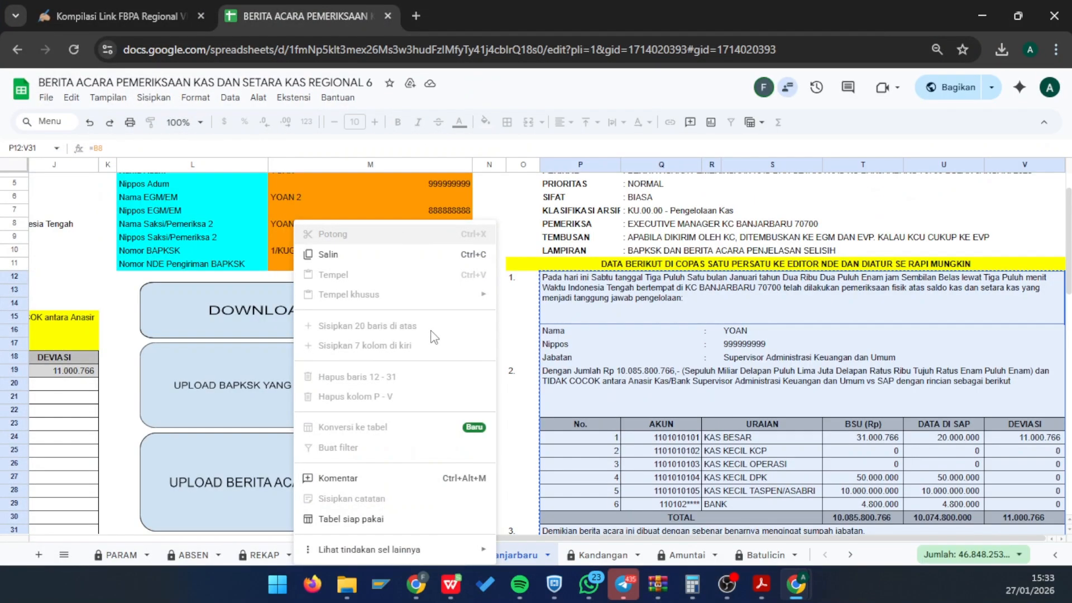
{"action": "left_click", "coordinate": [77, 279]}
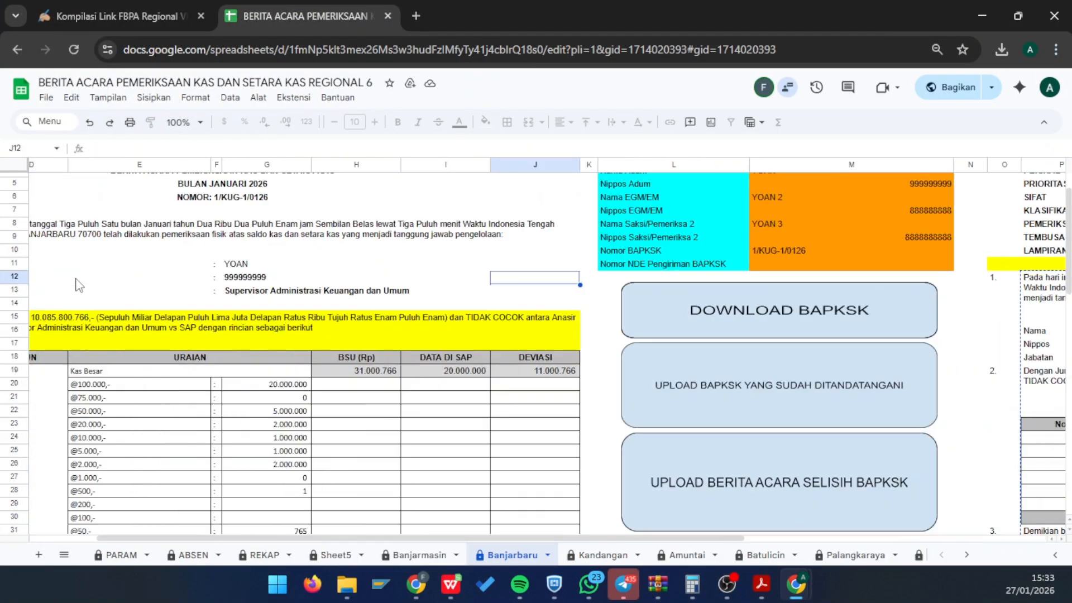
{"action": "scroll", "coordinate": [78, 285], "scroll_direction": "up", "scroll_amount": 2}
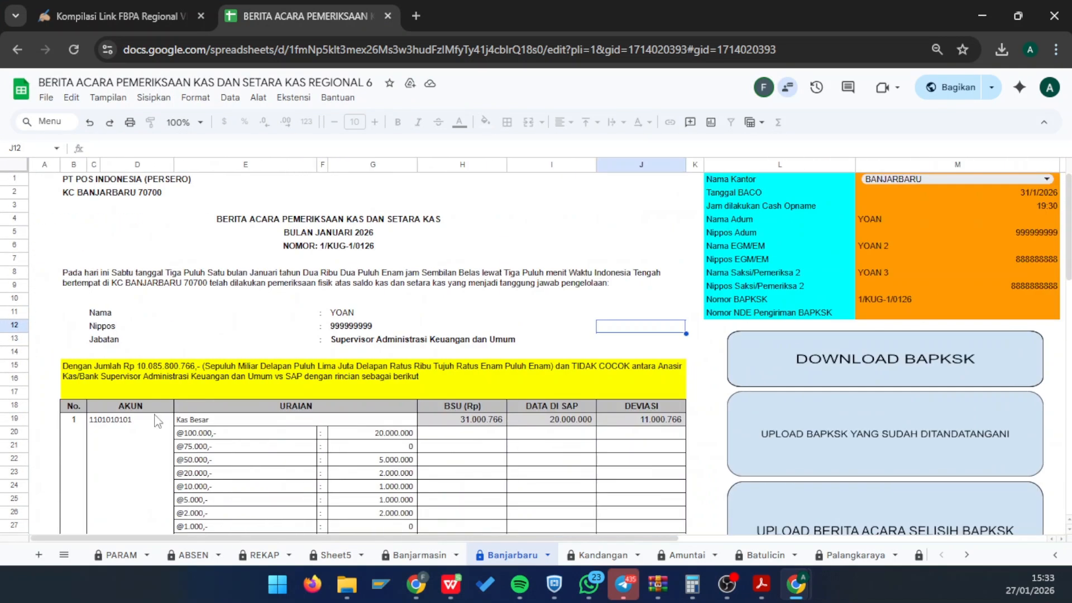
{"action": "left_click", "coordinate": [264, 557]}
{"action": "scroll", "coordinate": [363, 327], "scroll_direction": "down", "scroll_amount": 6}
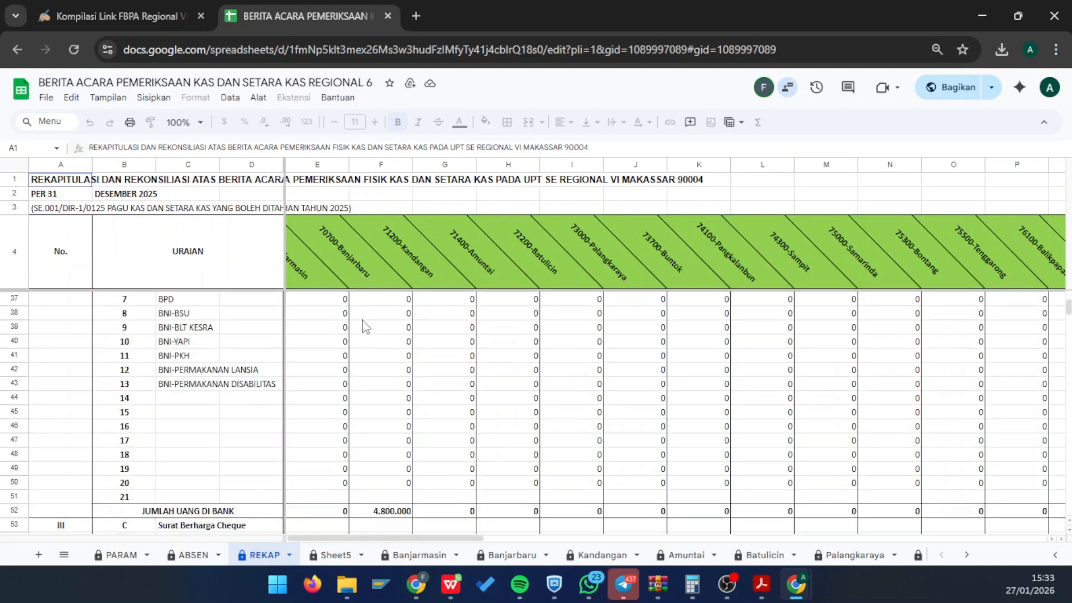
{"action": "scroll", "coordinate": [364, 327], "scroll_direction": "up", "scroll_amount": 9}
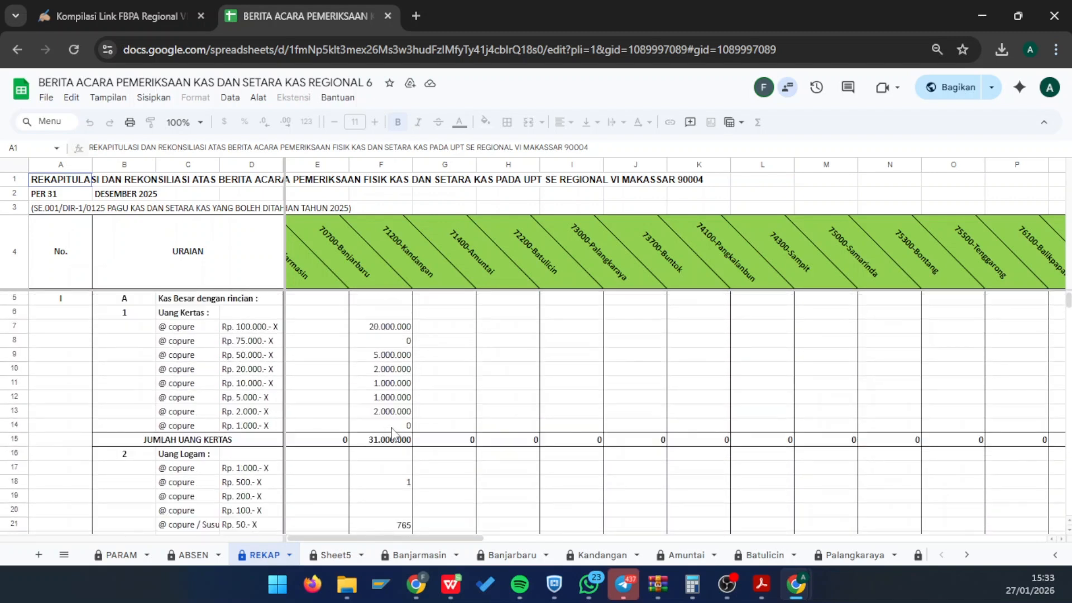